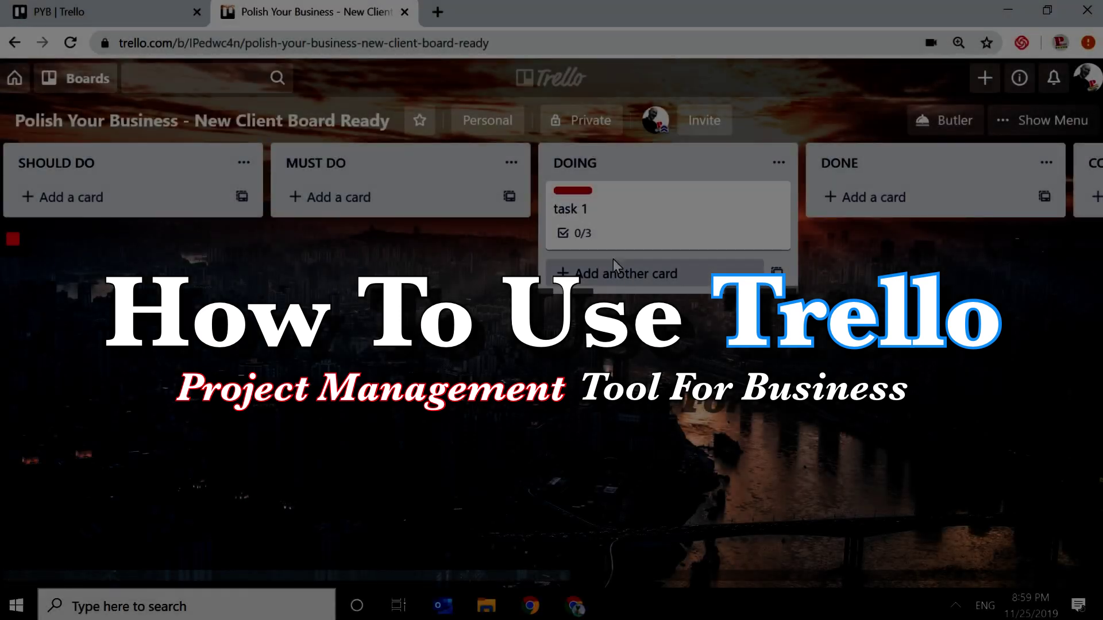
Mark the checklist items 12341324 and 12341234 as complete on the task 1 card in DOING, then close the card.
left_click(591, 230)
scroll(198, 463, "down", 2)
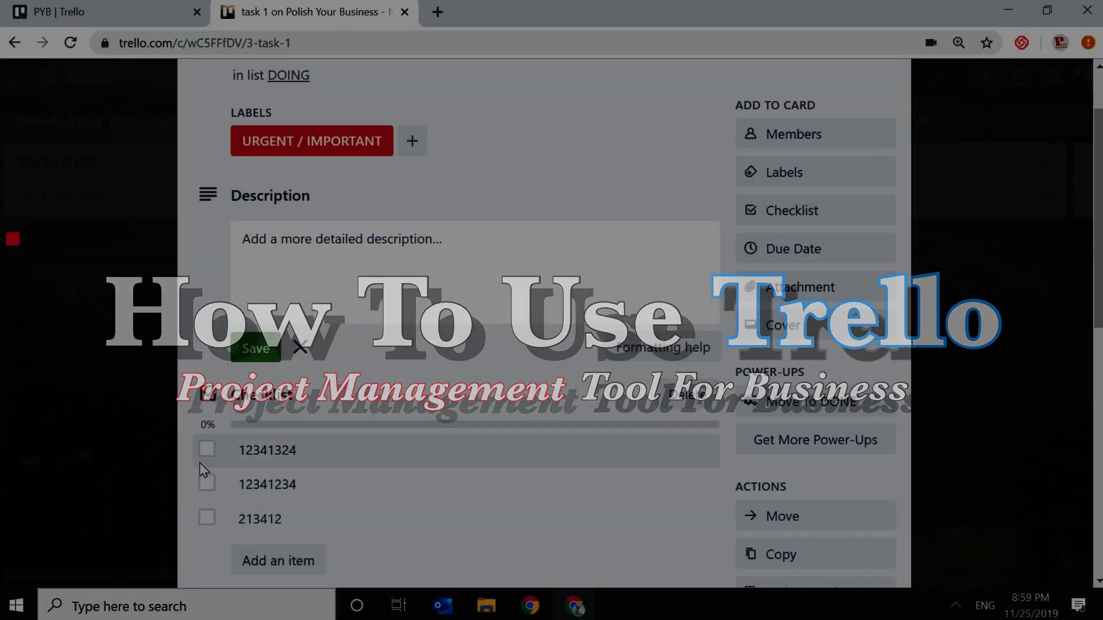
left_click(207, 375)
left_click(208, 409)
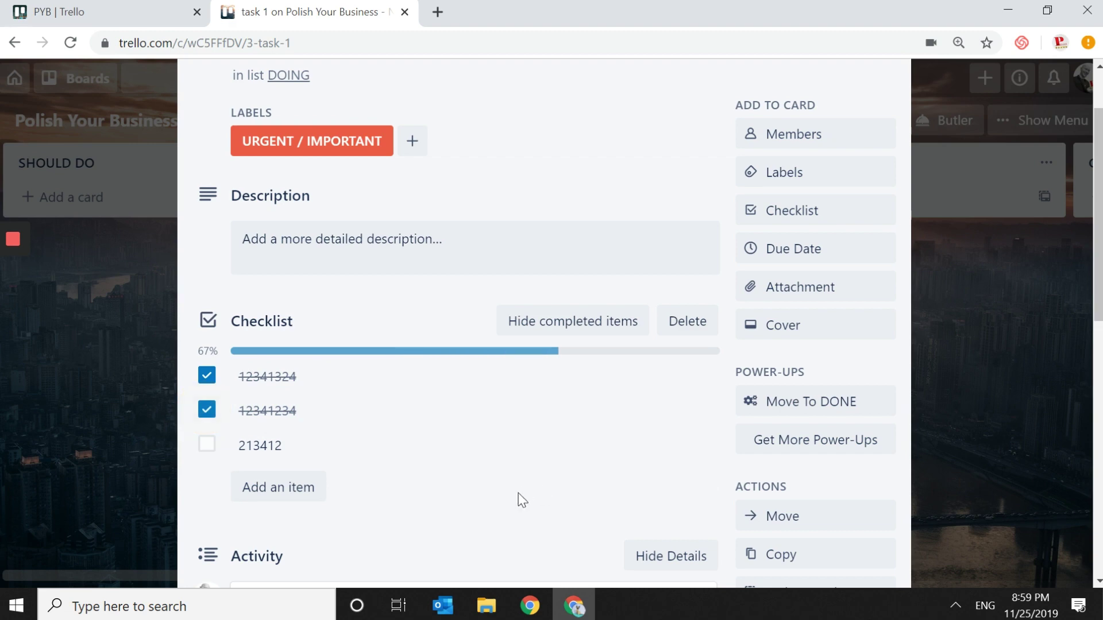
scroll(609, 420, "up", 3)
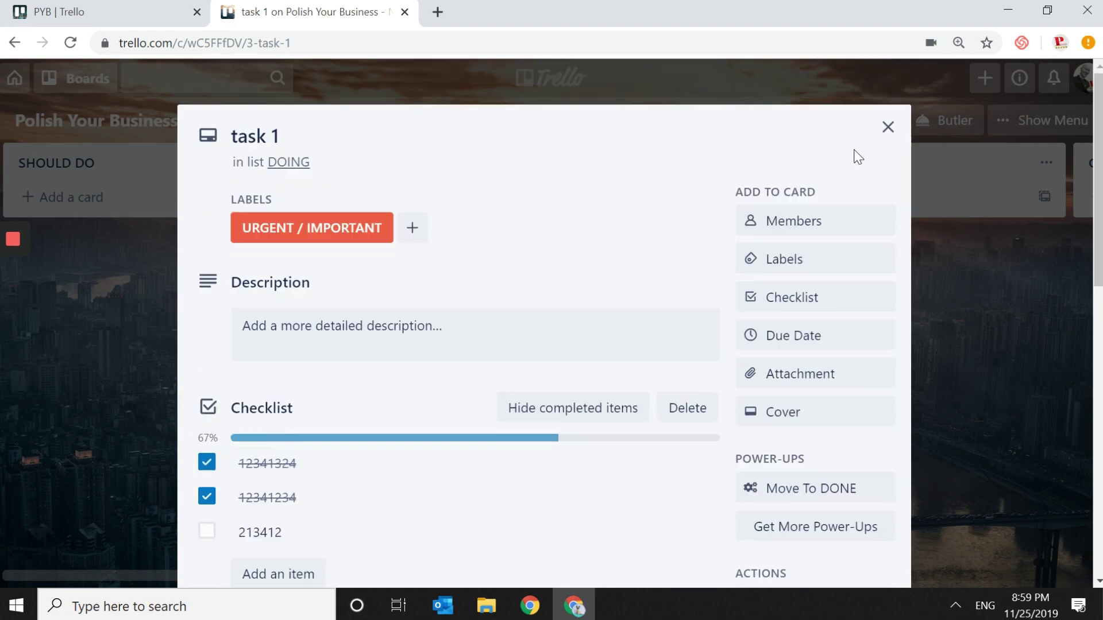
left_click(886, 126)
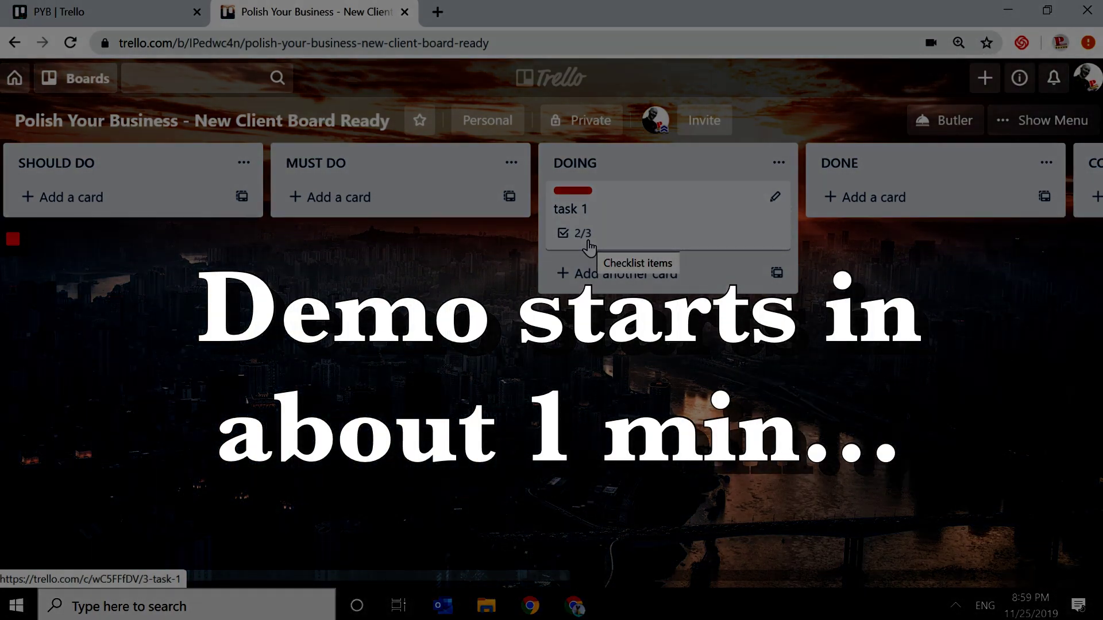
Capture a screen snip of the open task 1 card, discard the snip file, and paste the image into the card as an attachment.
left_click(589, 246)
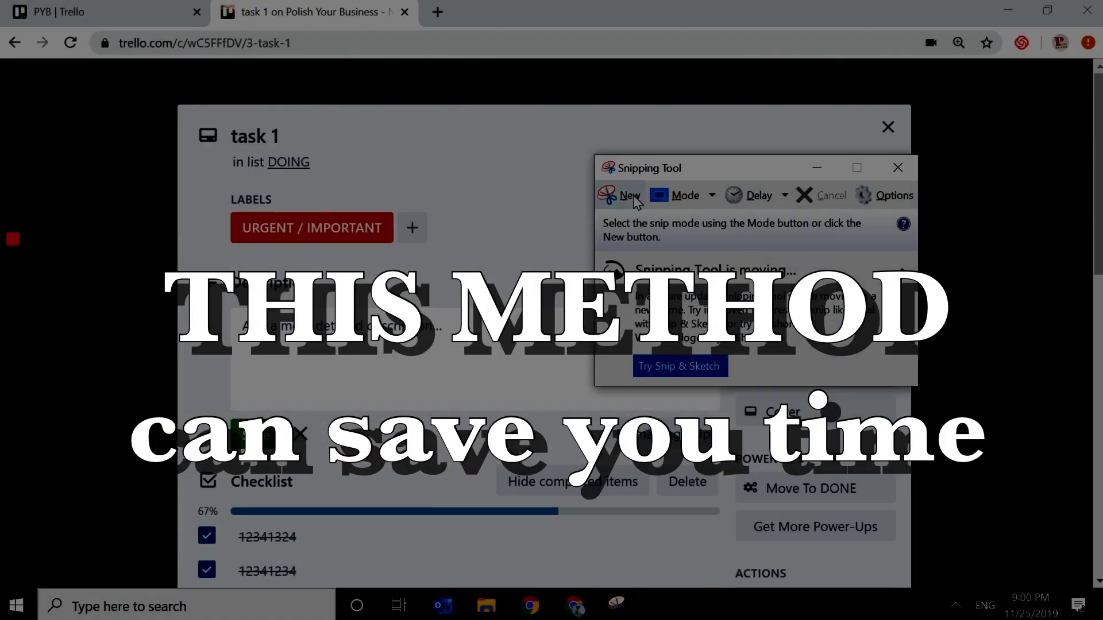
left_click(632, 196)
left_click_drag(183, 112, 880, 546)
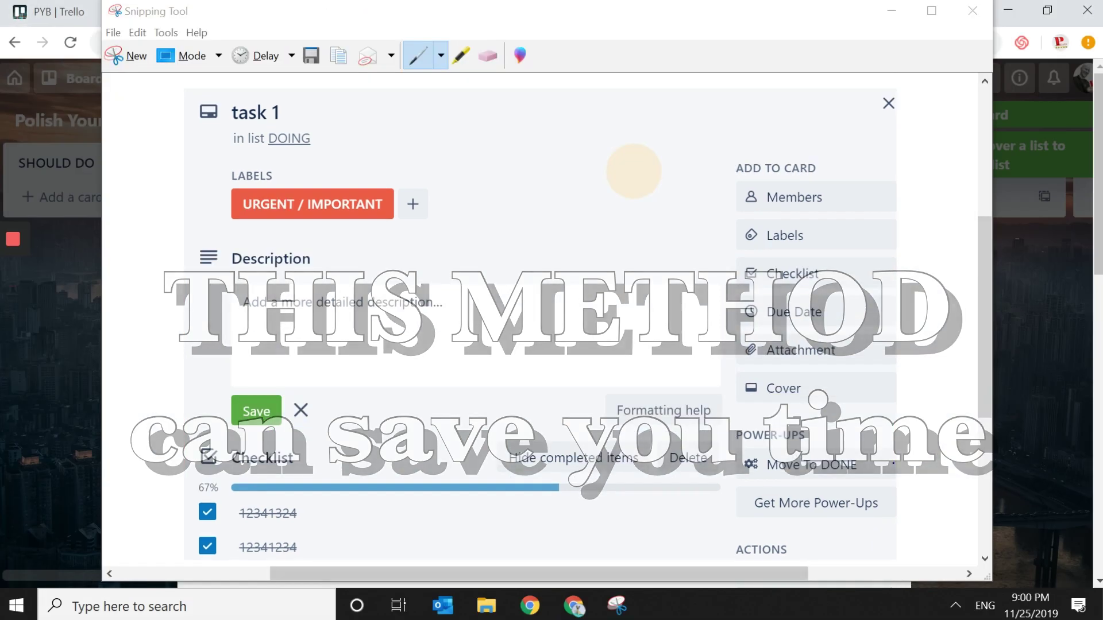
left_click(972, 11)
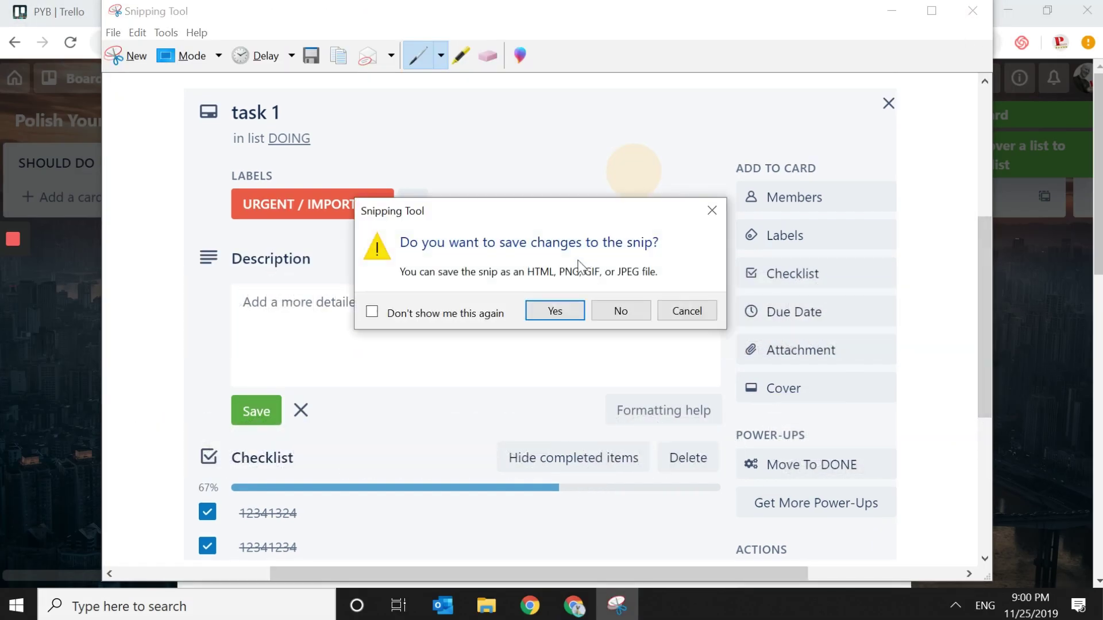
left_click(621, 311)
left_click(434, 355)
key("ctrl+v")
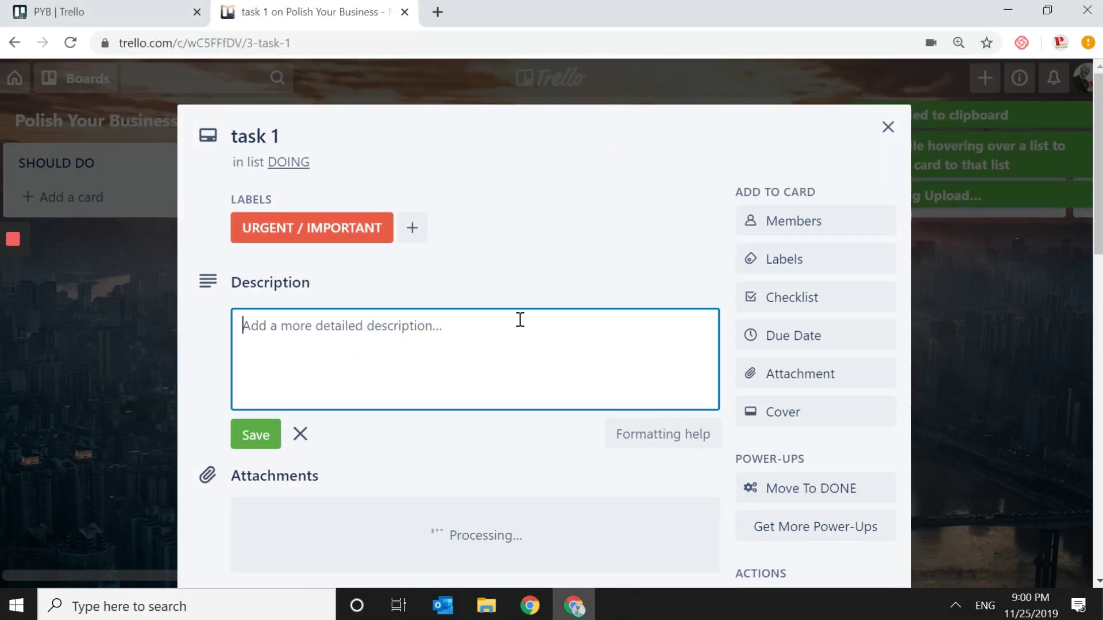
left_click(888, 126)
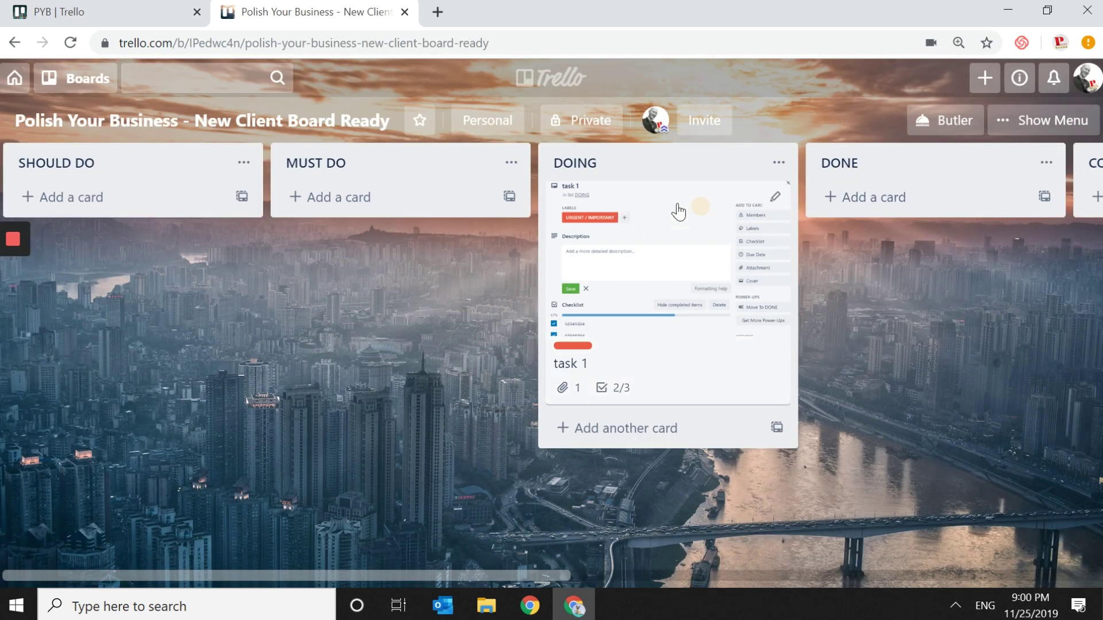
left_click_drag(583, 290, 655, 241)
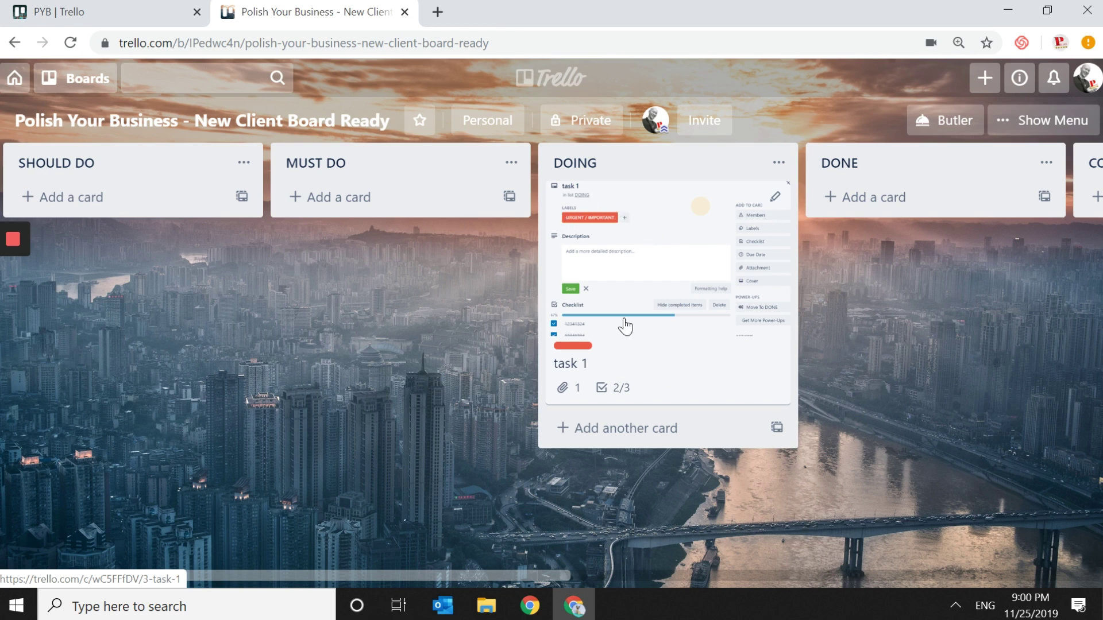
left_click(632, 261)
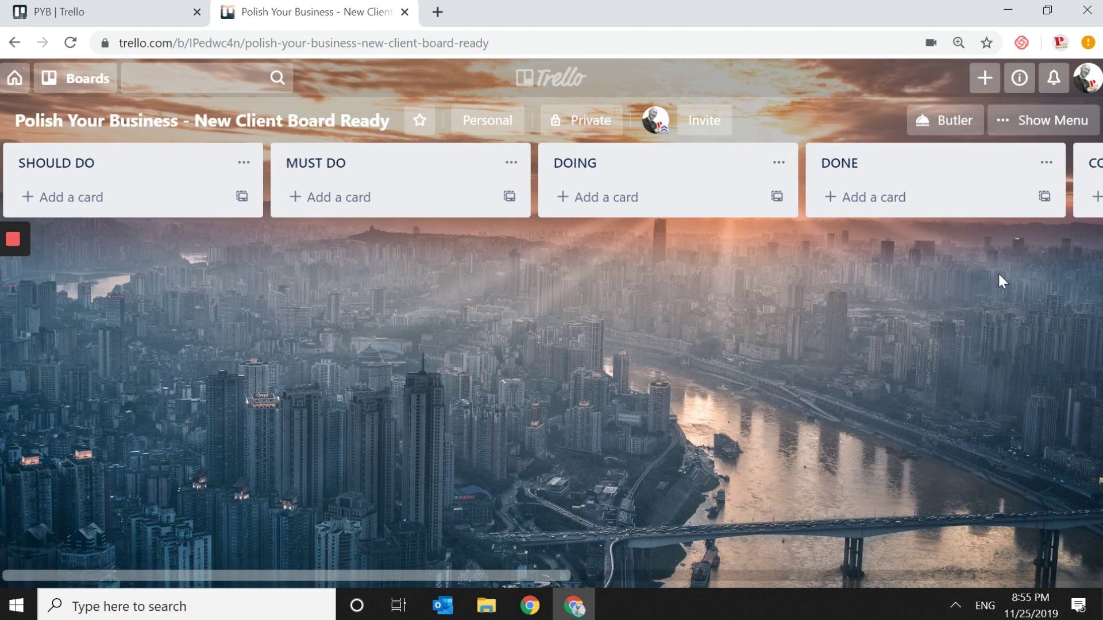
Look through the board's lists from SHOULD DO to ORGANIZATION and return to the first list.
left_click_drag(529, 577, 772, 550)
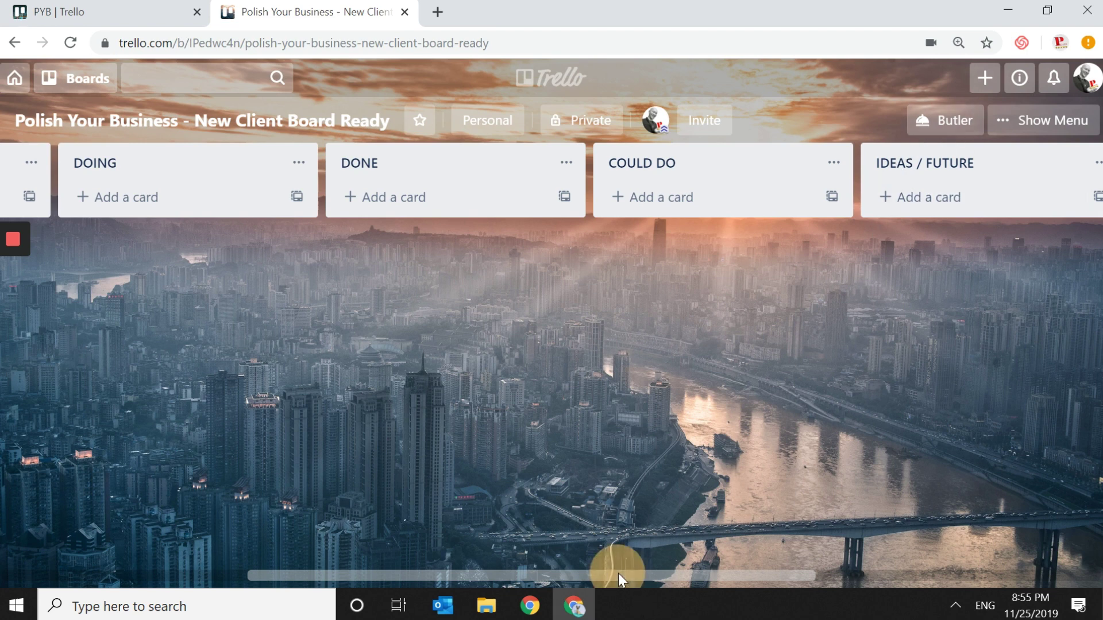
left_click_drag(618, 573, 830, 545)
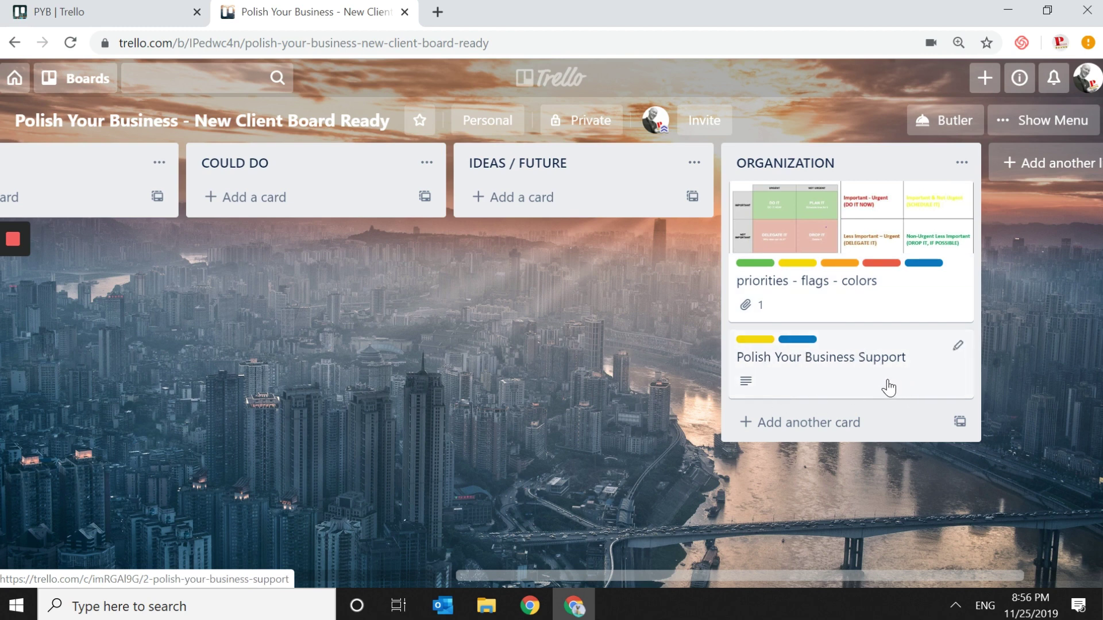
left_click_drag(688, 576, 12, 520)
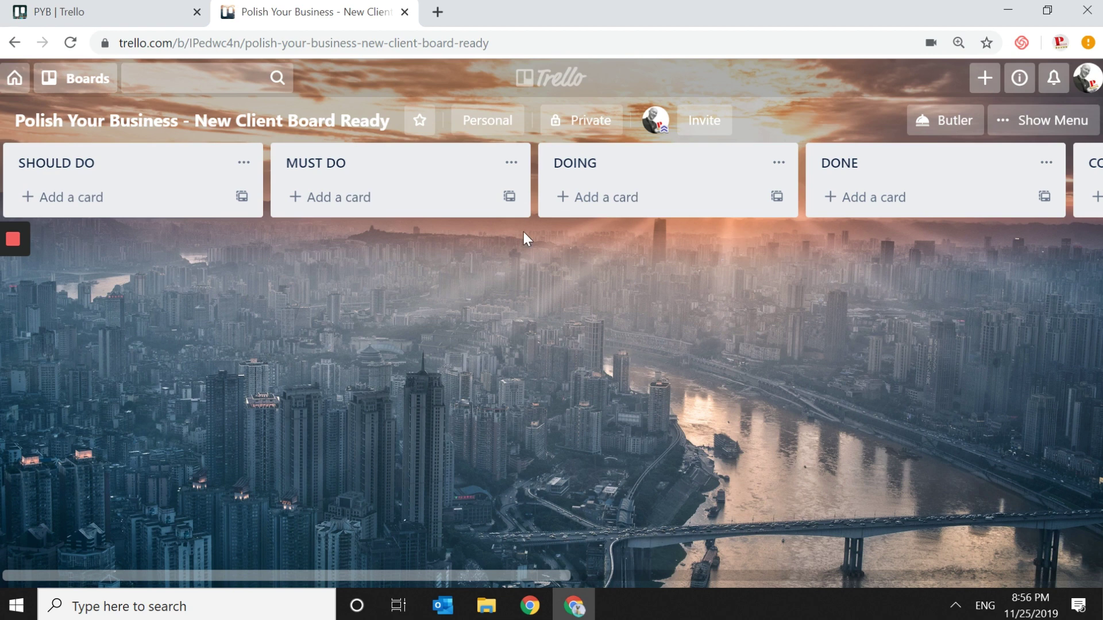
Add a card titled "shouuld do task 1" to the SHOULD DO list.
left_click(63, 197)
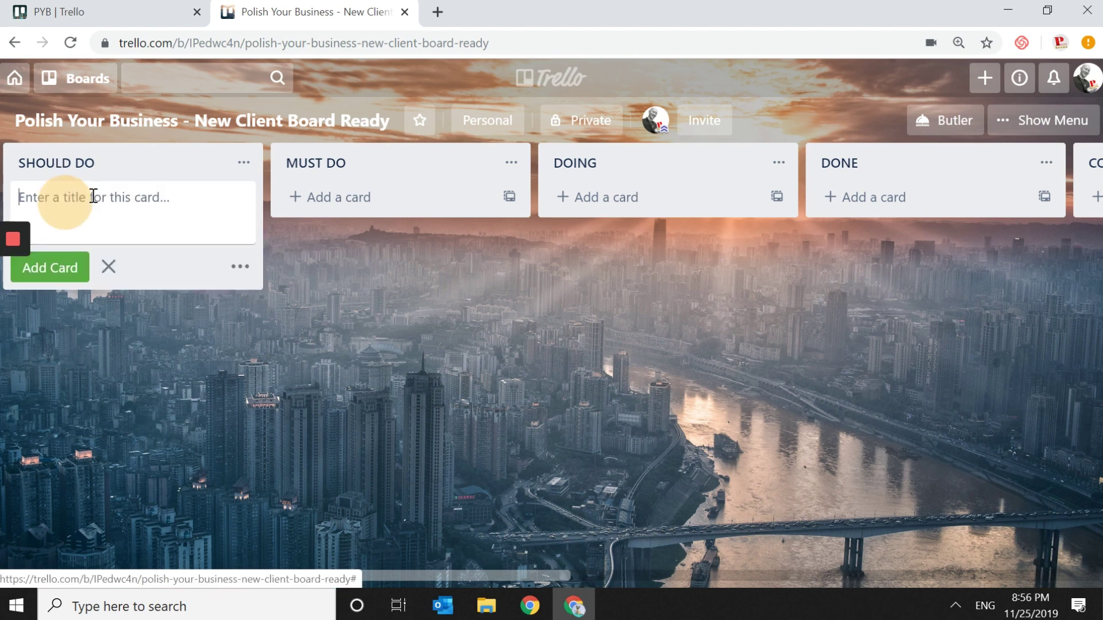
type("shouuld do task")
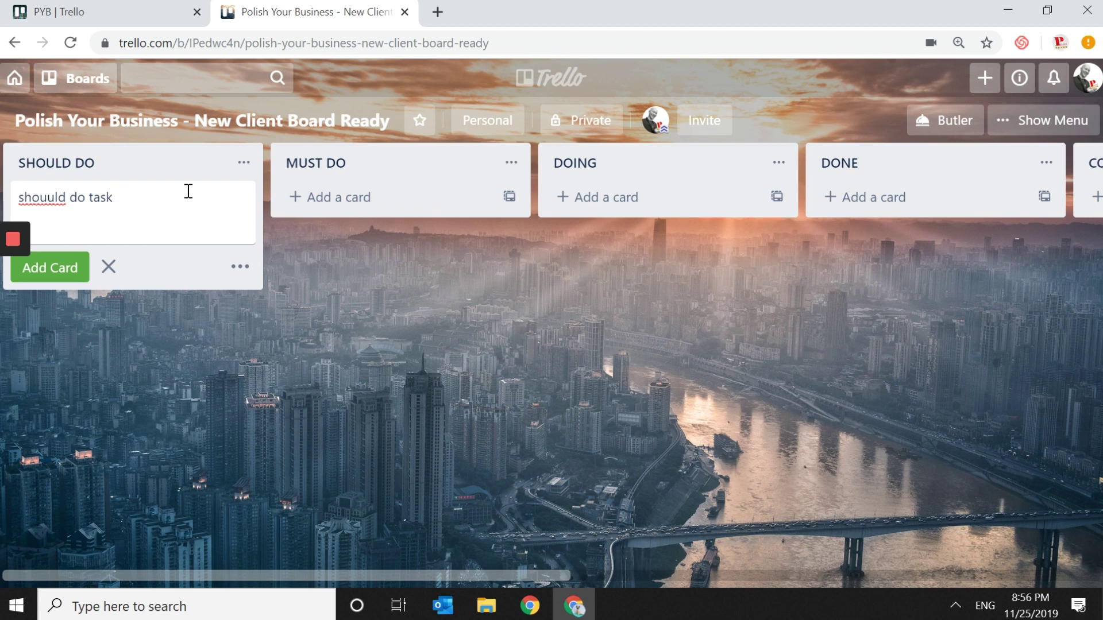
type(" 1")
key("Return")
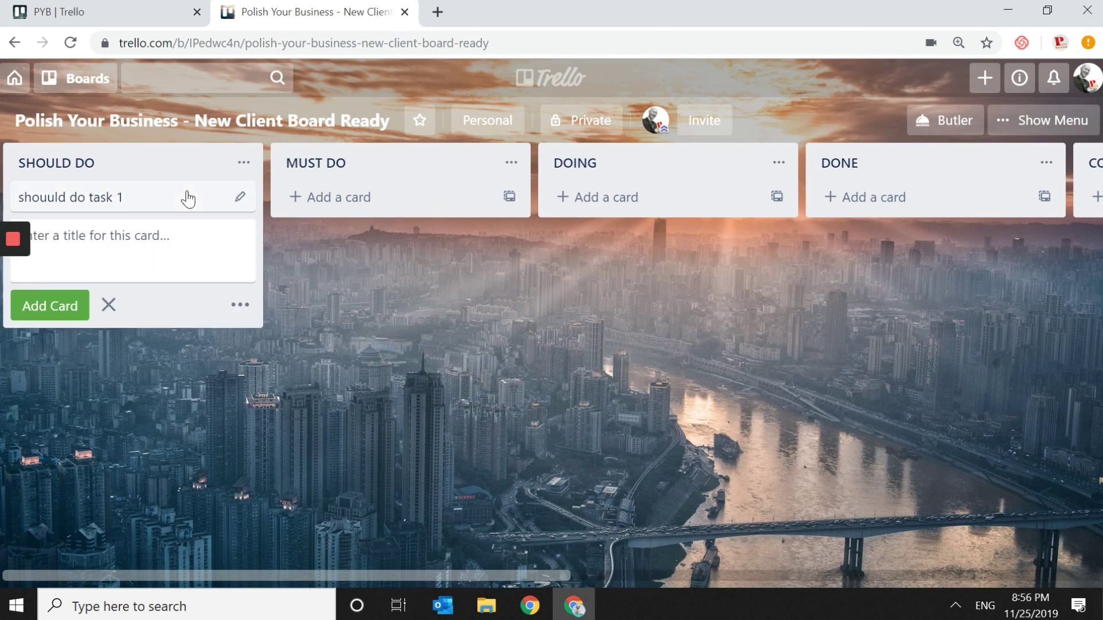
Correct the new card's title to "should do task 1" and close the card.
left_click(98, 197)
left_click(266, 133)
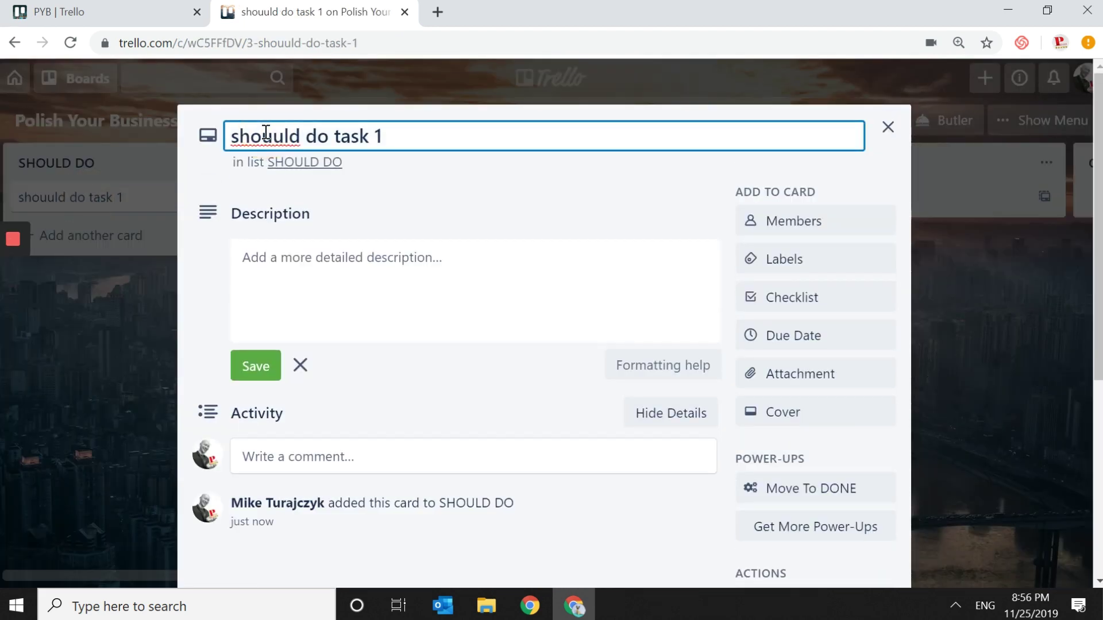
key("BackSpace")
left_click(468, 364)
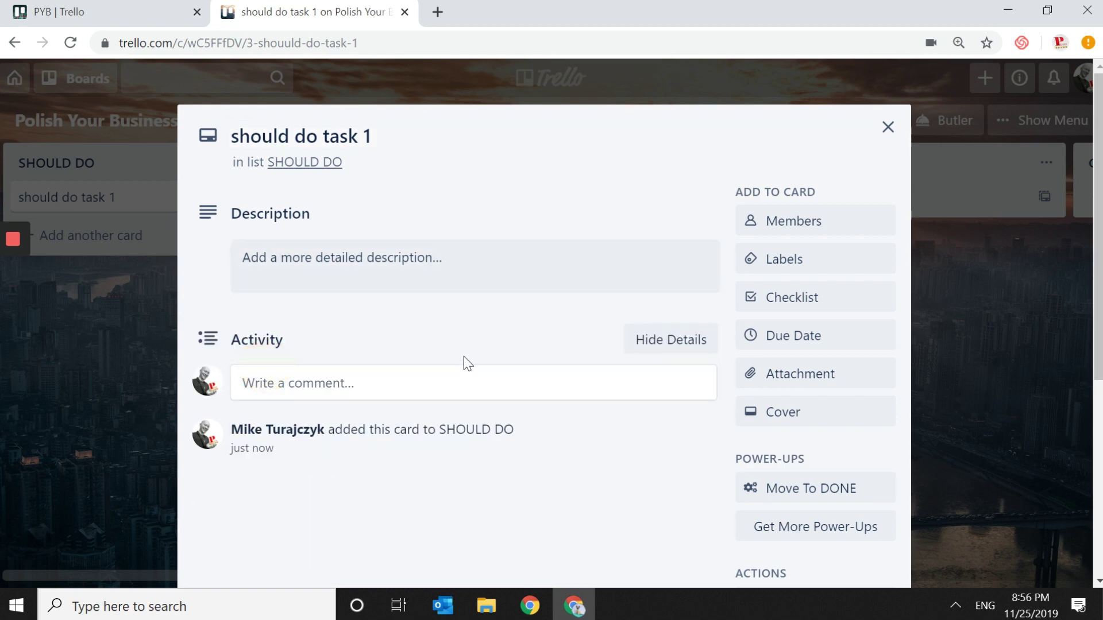
left_click(886, 126)
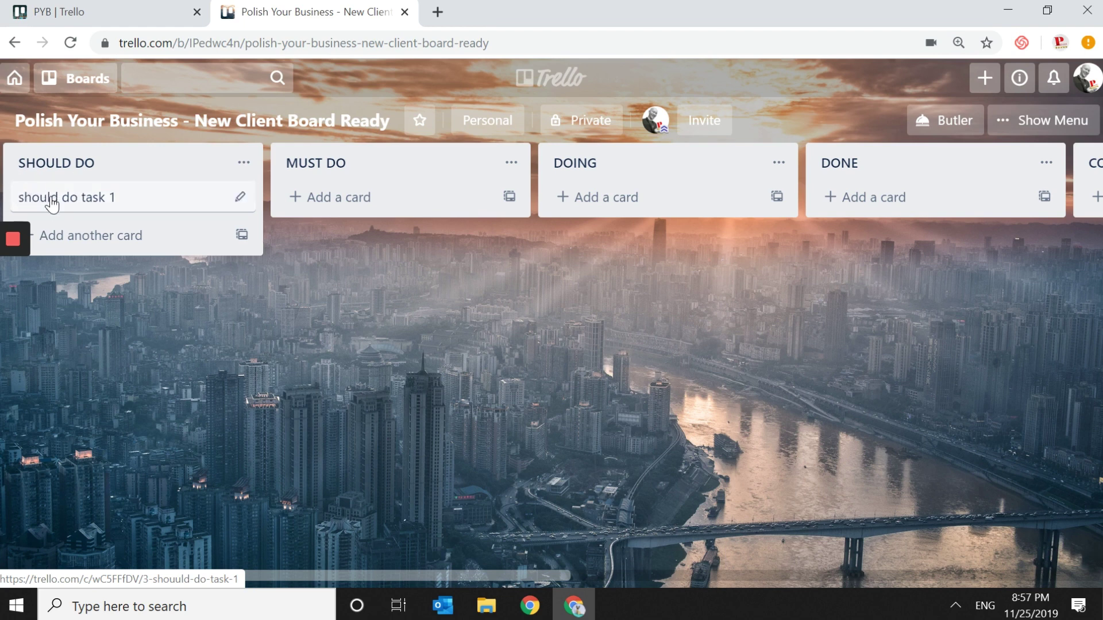
Move the card from SHOULD DO through MUST DO, DOING and DONE, and bring it back to SHOULD DO.
left_click_drag(52, 202, 402, 201)
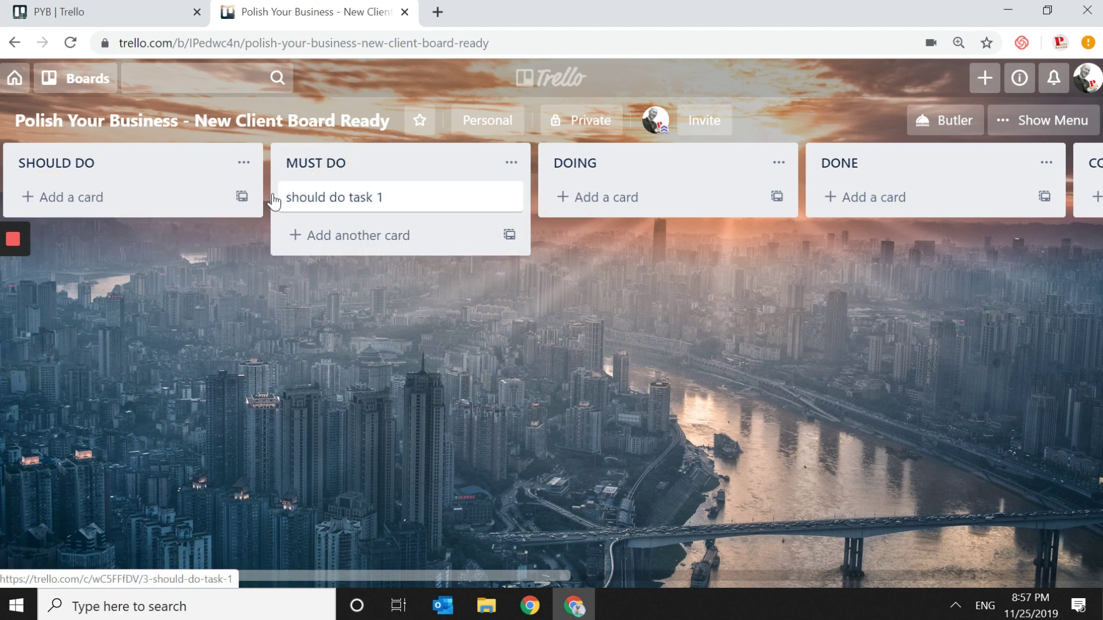
left_click(382, 205)
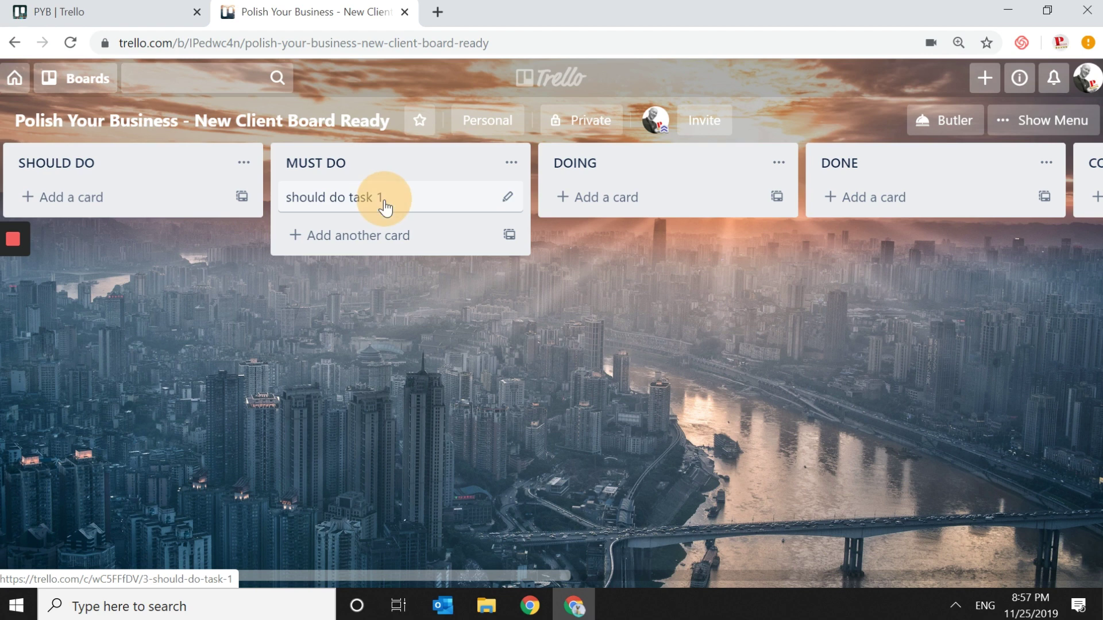
left_click_drag(384, 205, 696, 252)
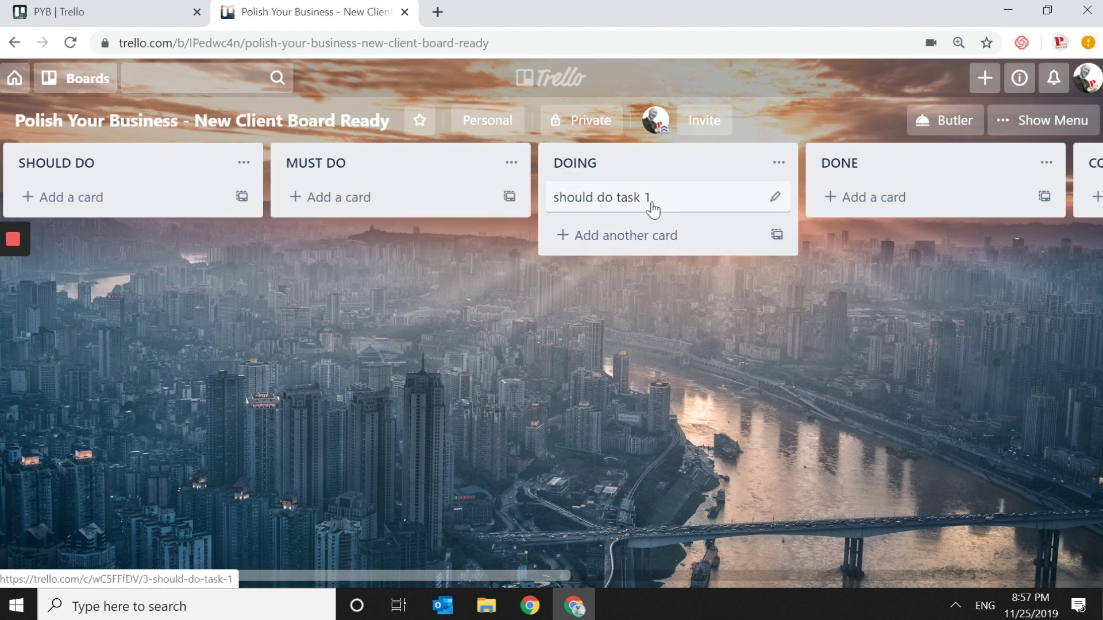
left_click_drag(640, 204, 133, 214)
Rename the "should do task 1" card in SHOULD DO as "task 1" and close it.
left_click(192, 210)
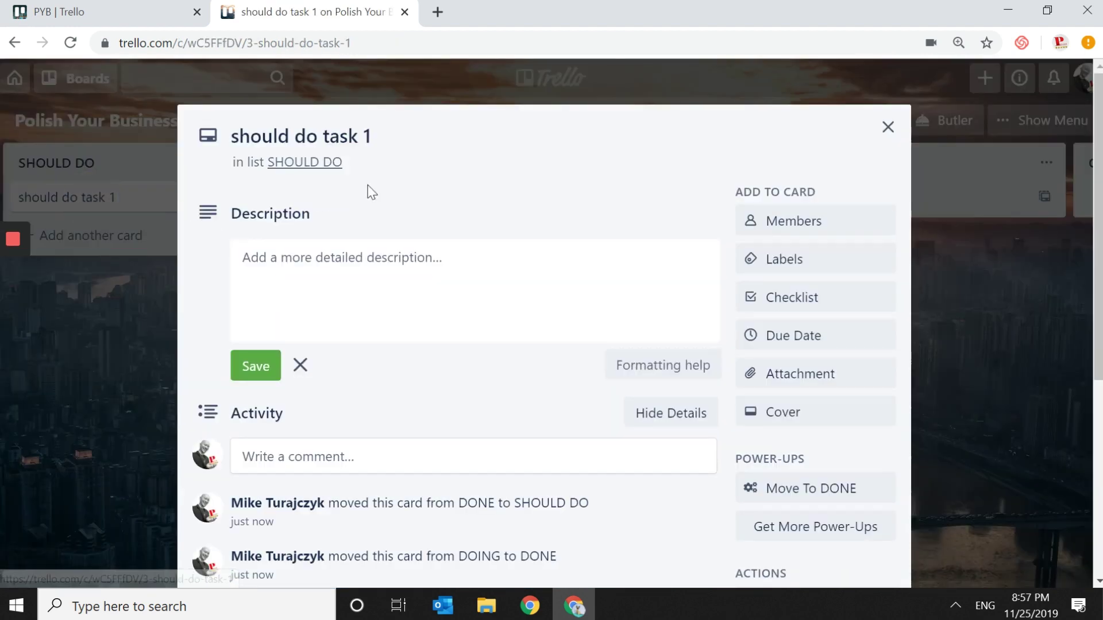
left_click(324, 134)
left_click_drag(323, 134, 43, 139)
key("BackSpace")
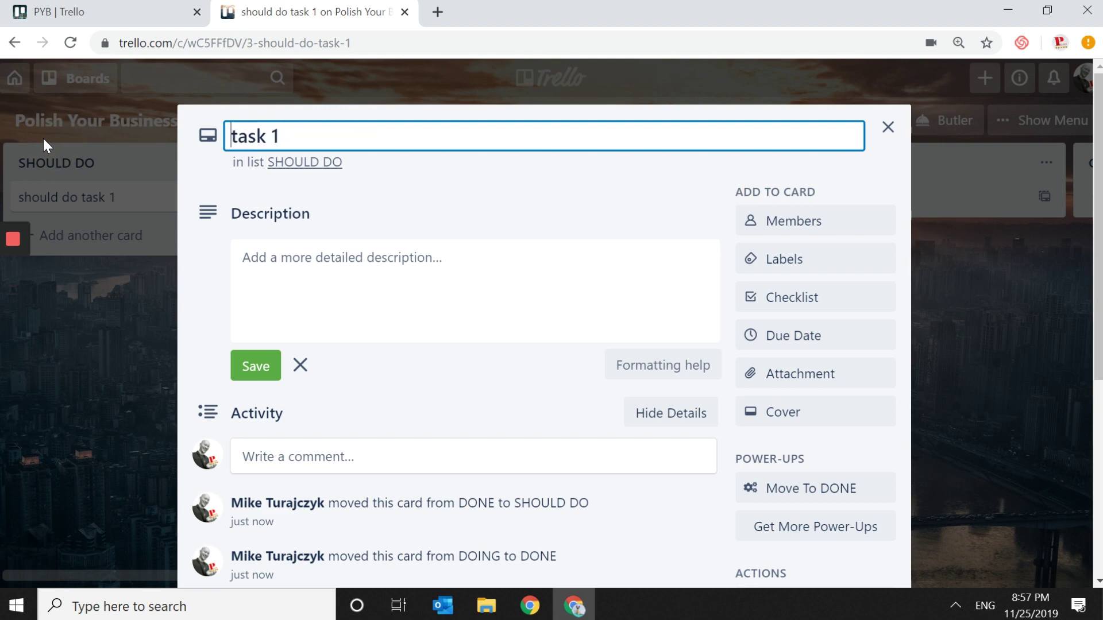
left_click(253, 362)
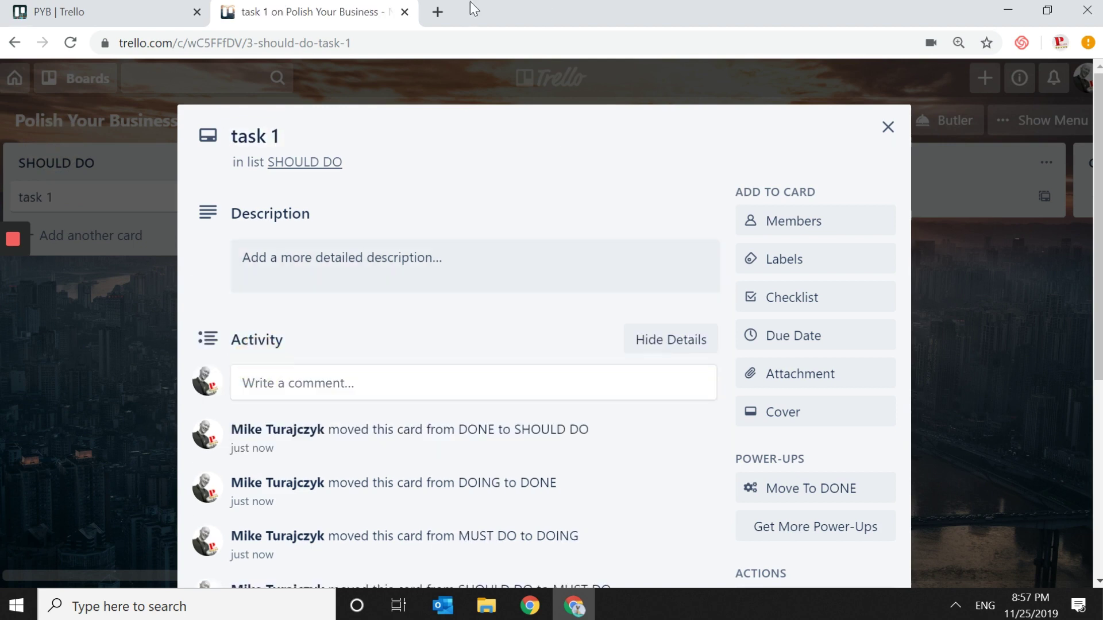
left_click(888, 127)
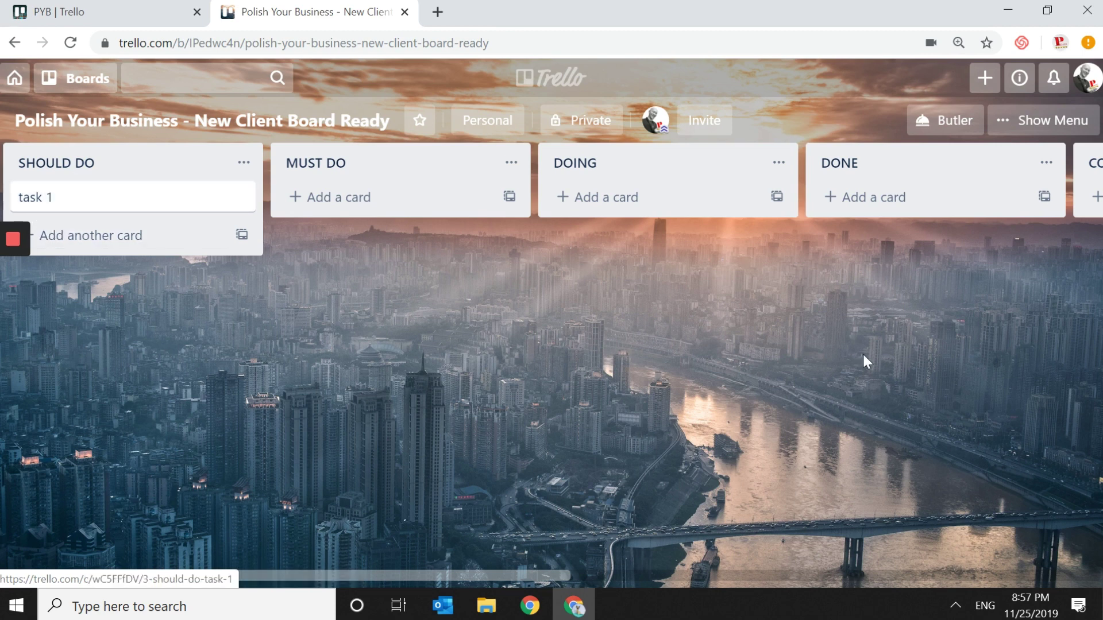
Examine the priority matrix and colour labels on the "priorities - flags - colors" card in the ORGANIZATION list.
left_click_drag(1006, 345, 5, 345)
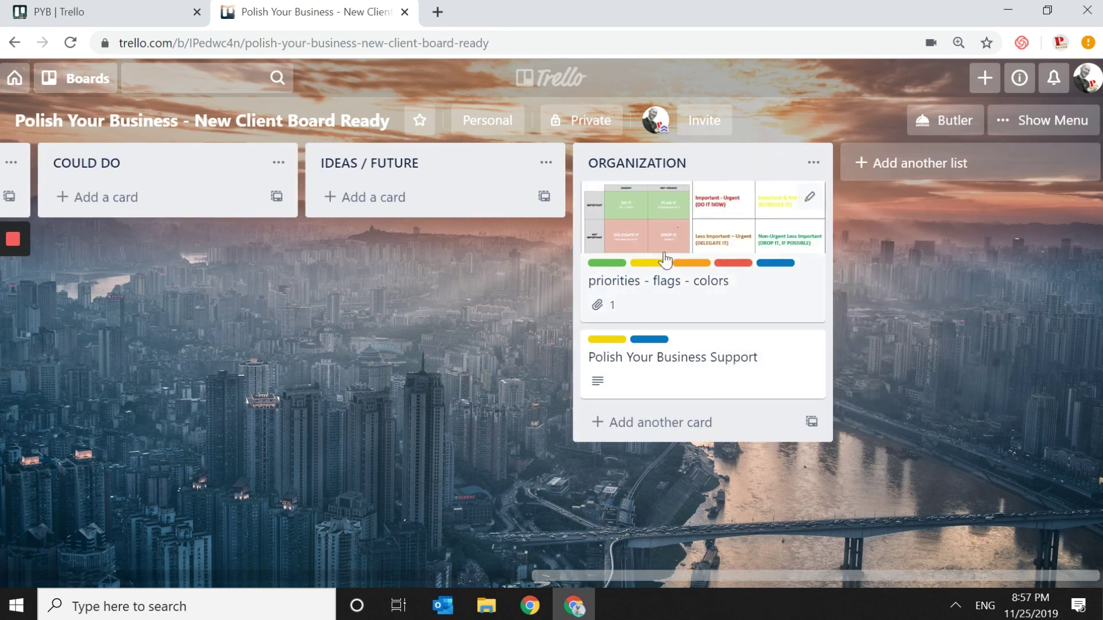
left_click(745, 277)
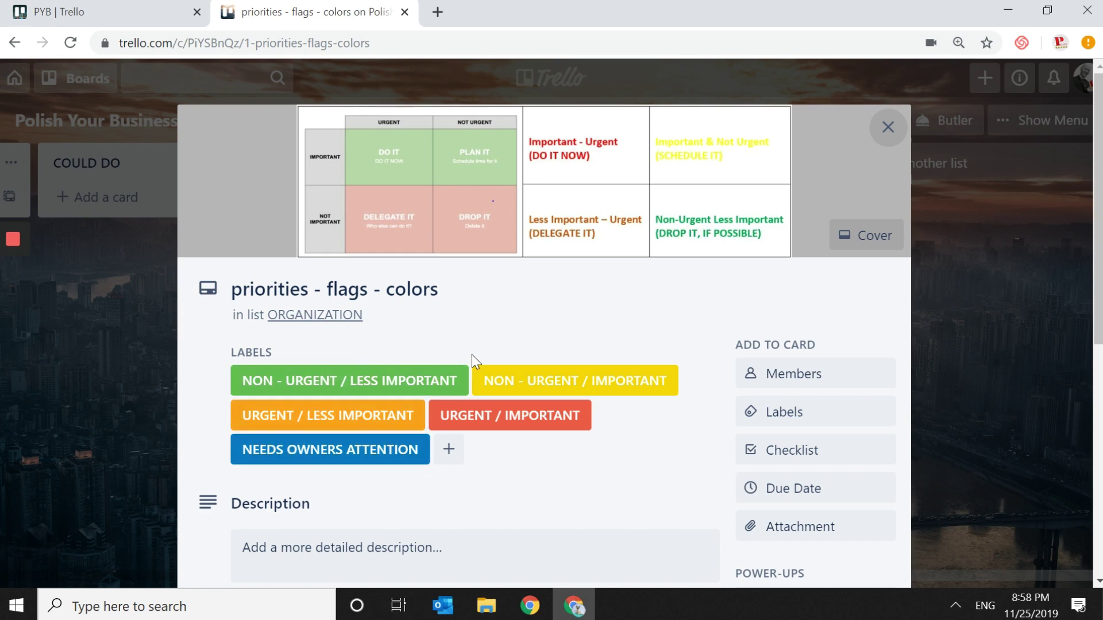
left_click(887, 127)
scroll(177, 419, "left", 10)
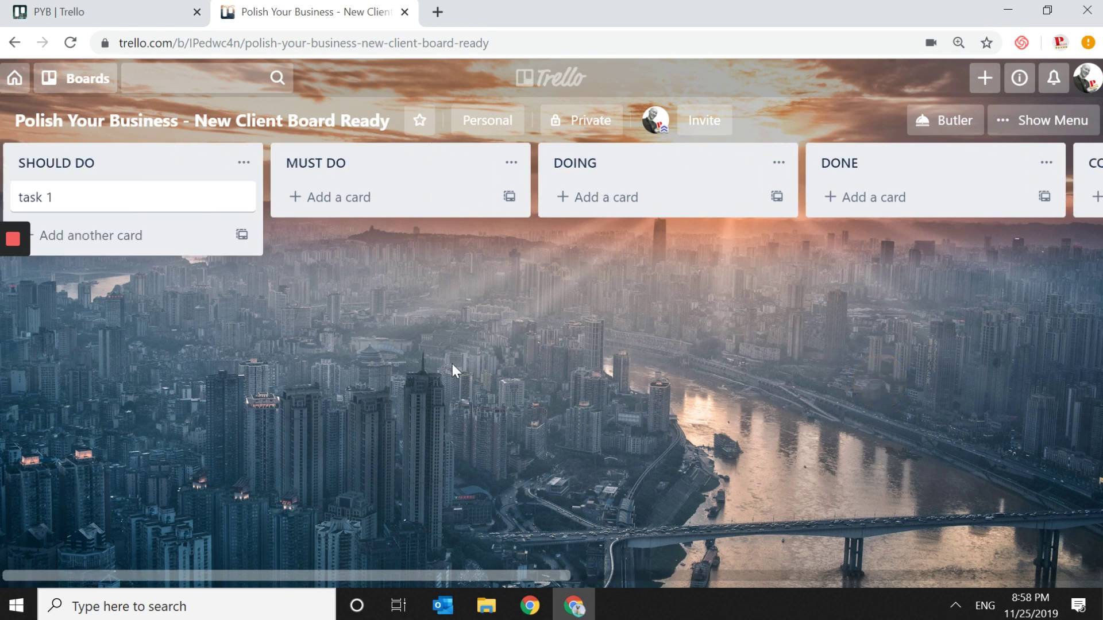
Apply the URGENT / IMPORTANT label to the task 1 card in SHOULD DO and close the card.
left_click(53, 205)
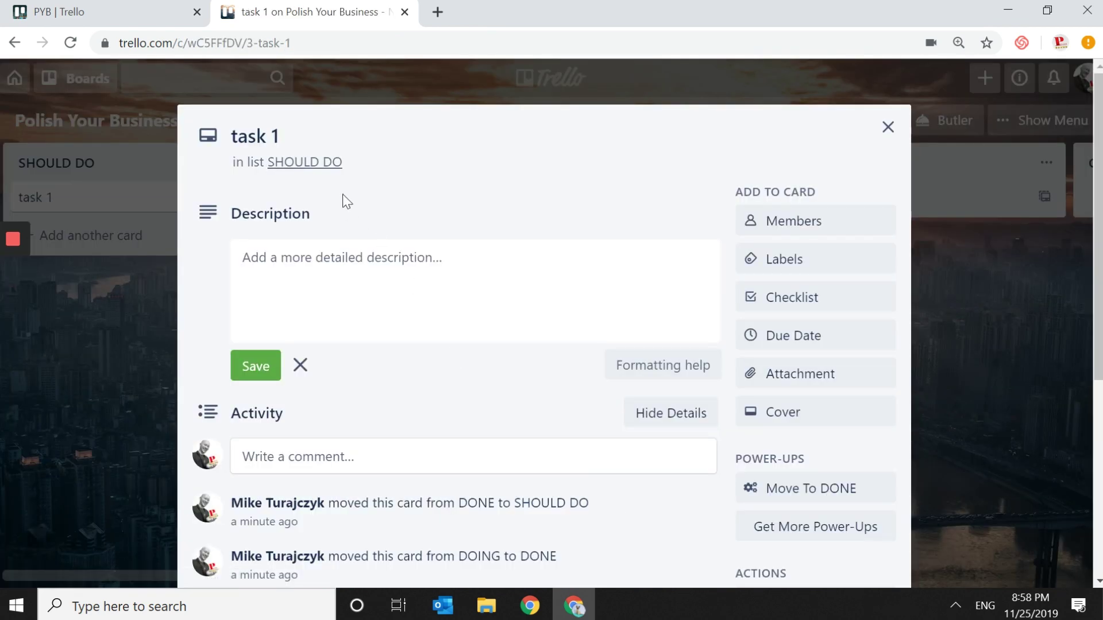
left_click(809, 269)
left_click(755, 342)
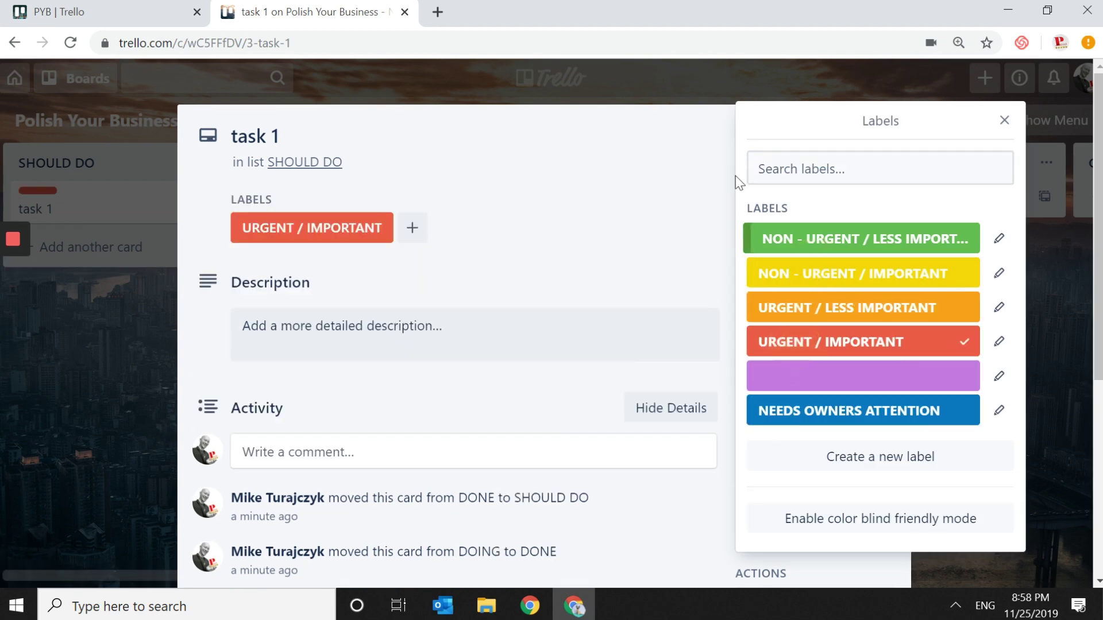
left_click(694, 167)
left_click(885, 124)
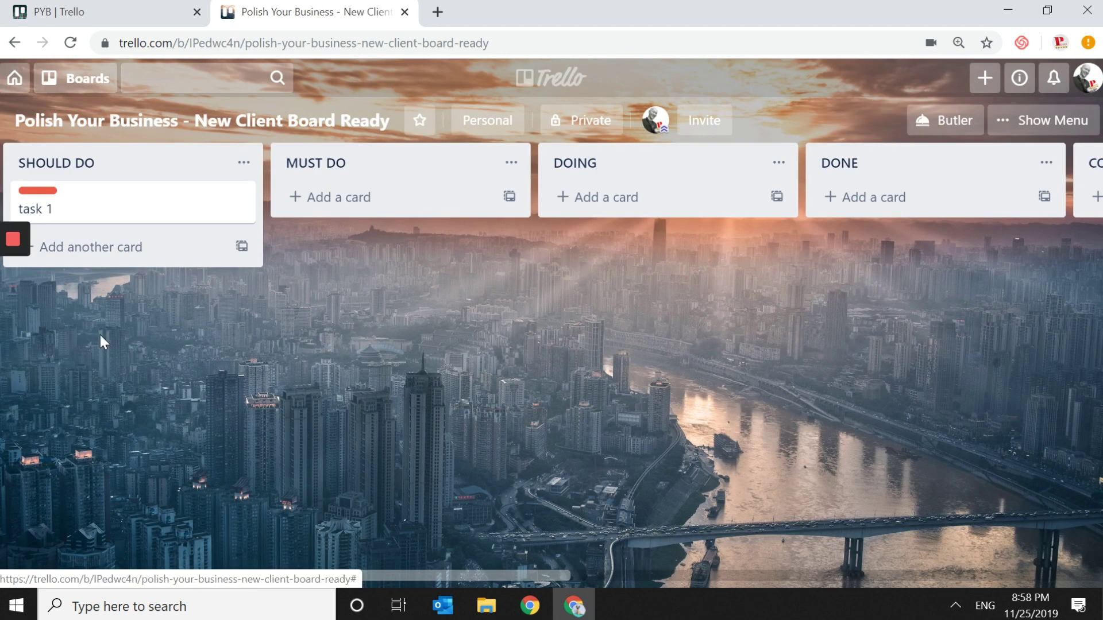
Remove the URGENT / IMPORTANT label from the task 1 card in SHOULD DO, reapply it, and close the card.
left_click(54, 206)
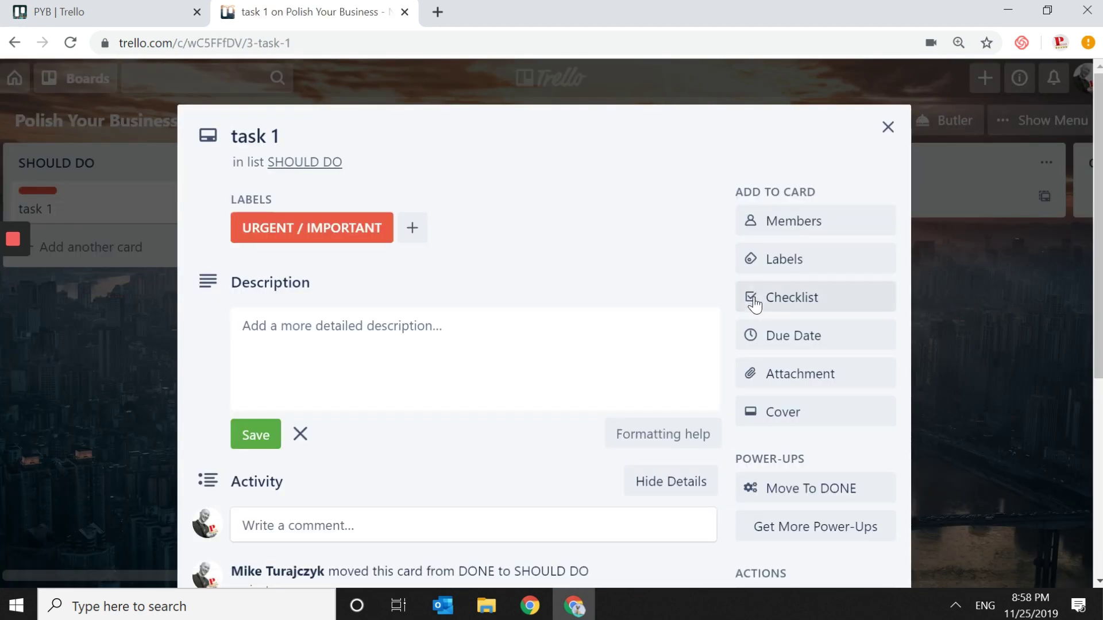
left_click(777, 258)
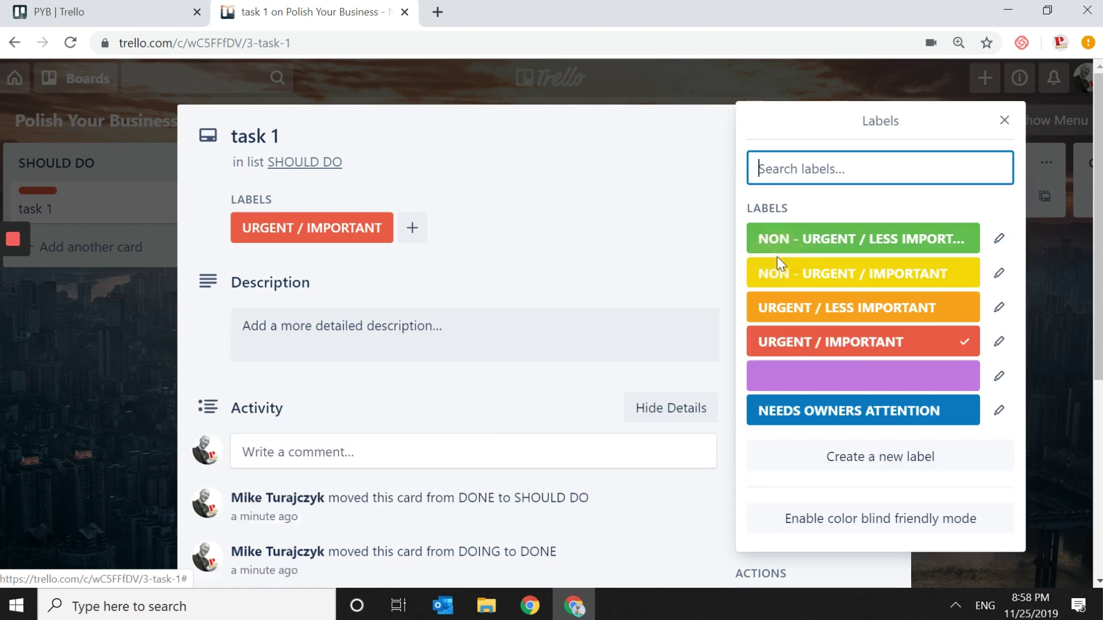
left_click(816, 345)
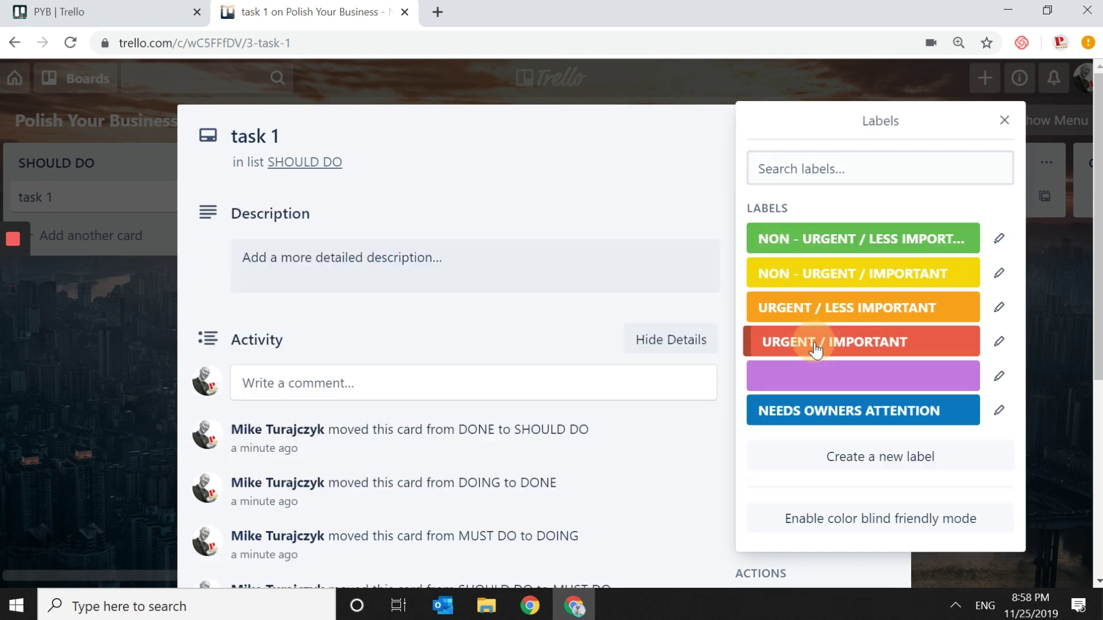
left_click(816, 345)
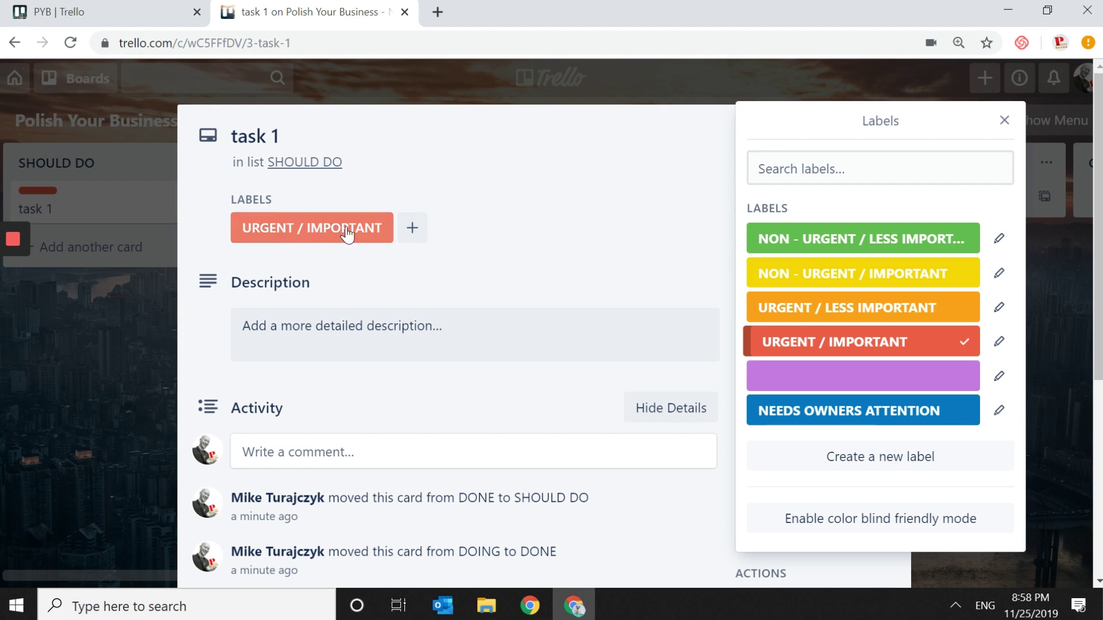
left_click(598, 125)
left_click(704, 159)
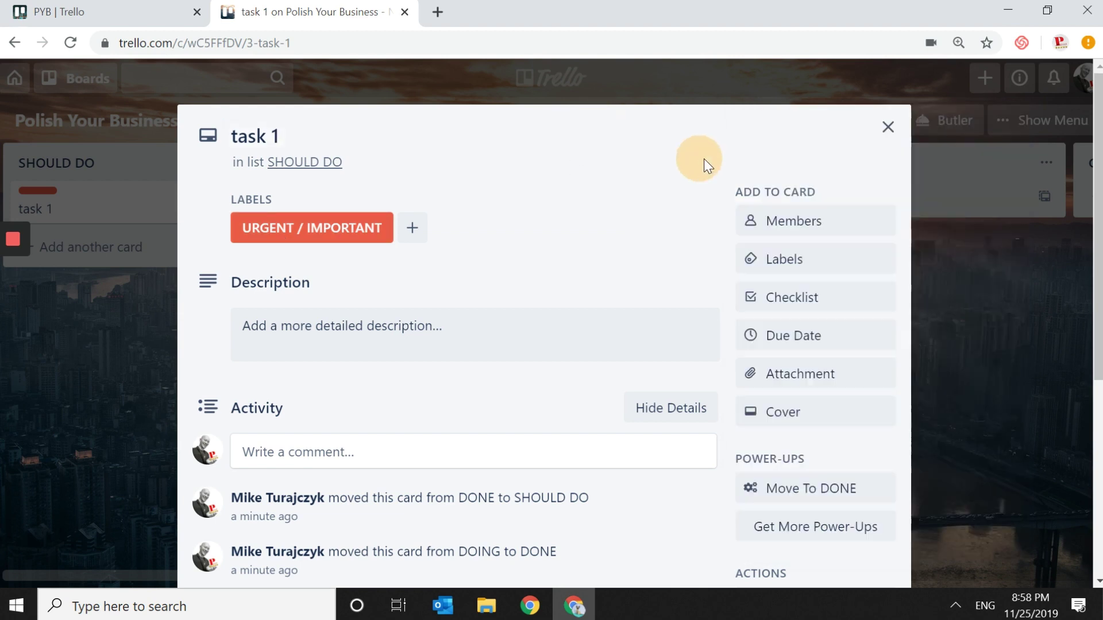
left_click(888, 126)
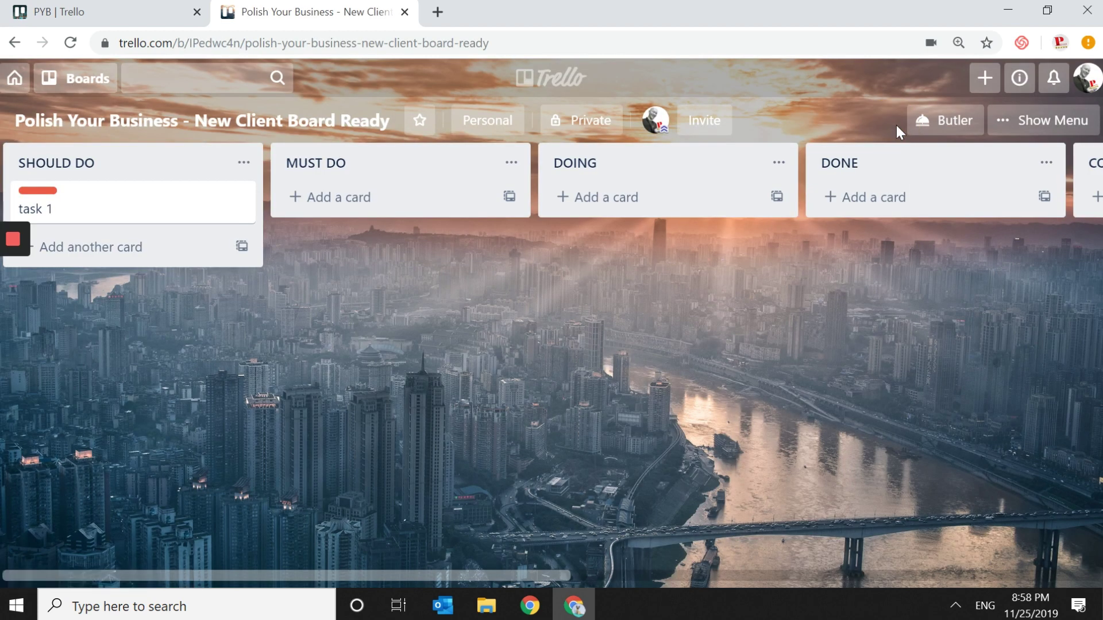
Toggle the label on the front of the task 1 card between its name and the plain colour bar.
left_click(45, 193)
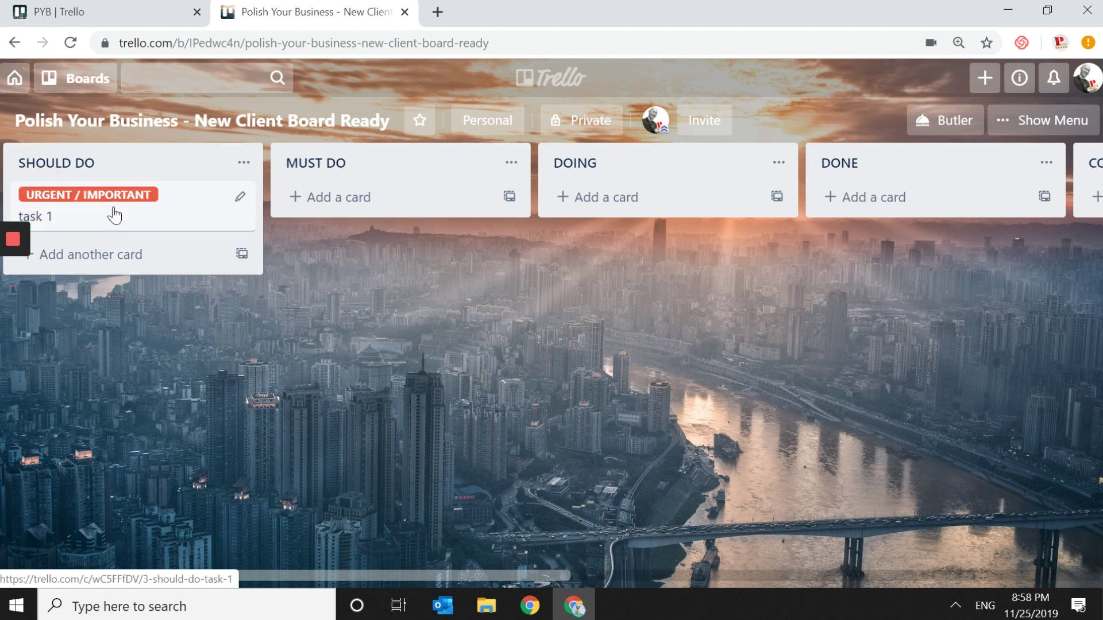
left_click(42, 201)
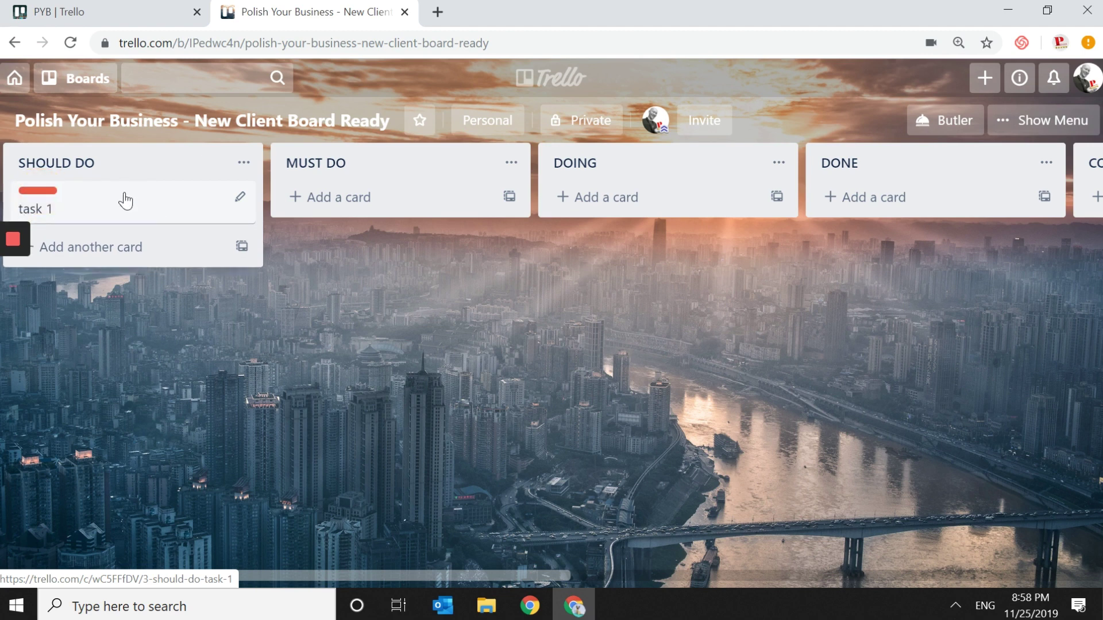
left_click(44, 199)
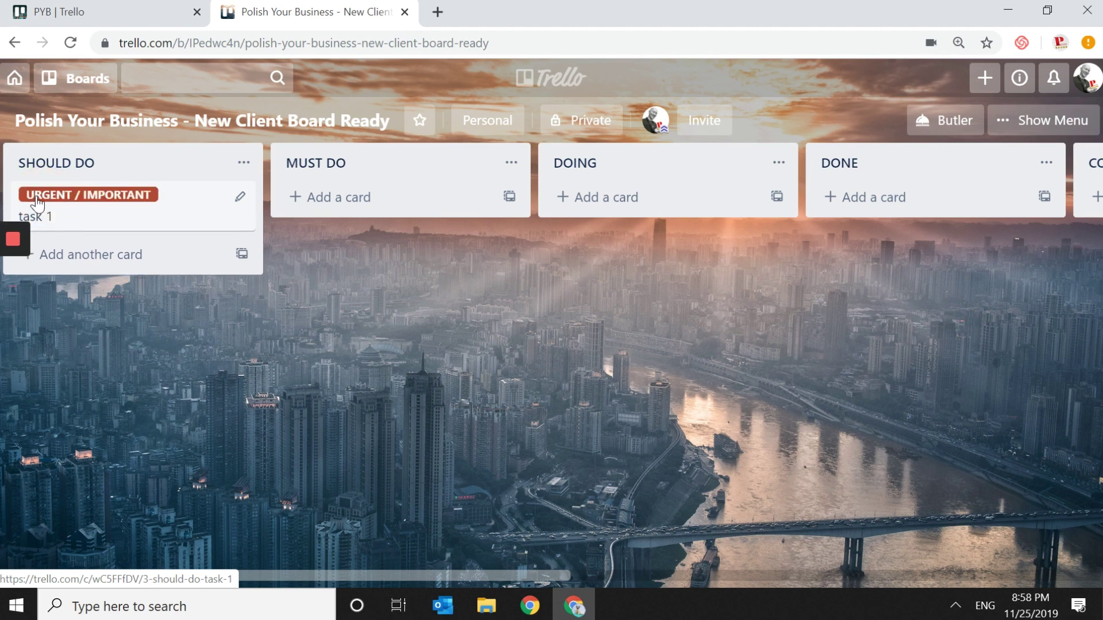
left_click(90, 198)
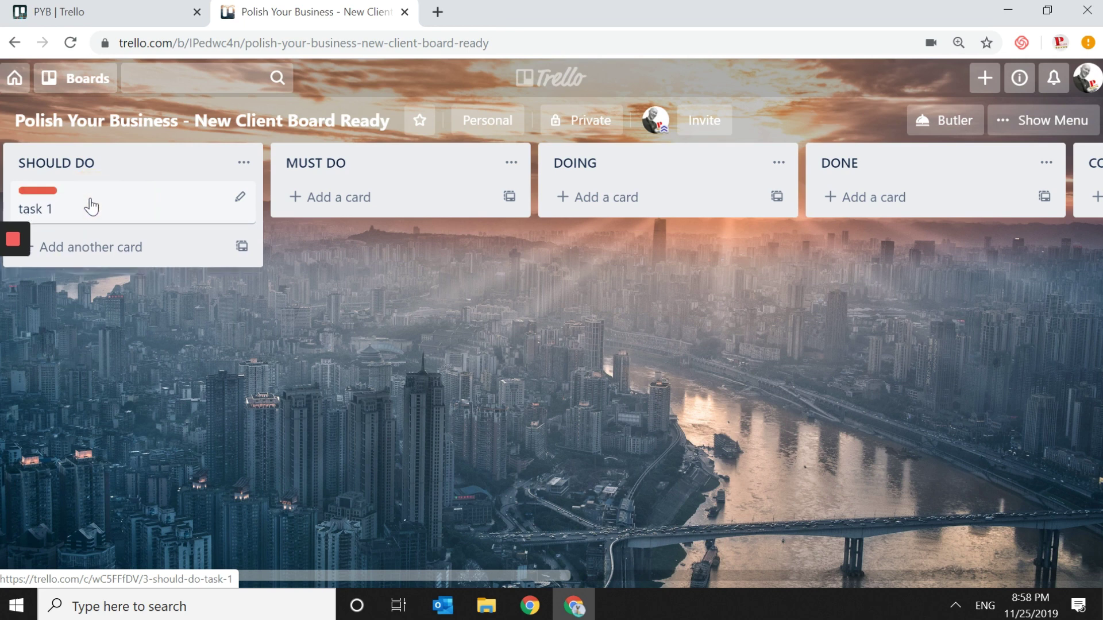
Add a checklist with the items 12341324, 12341234 and 213412 to the task 1 card and close it.
left_click(67, 216)
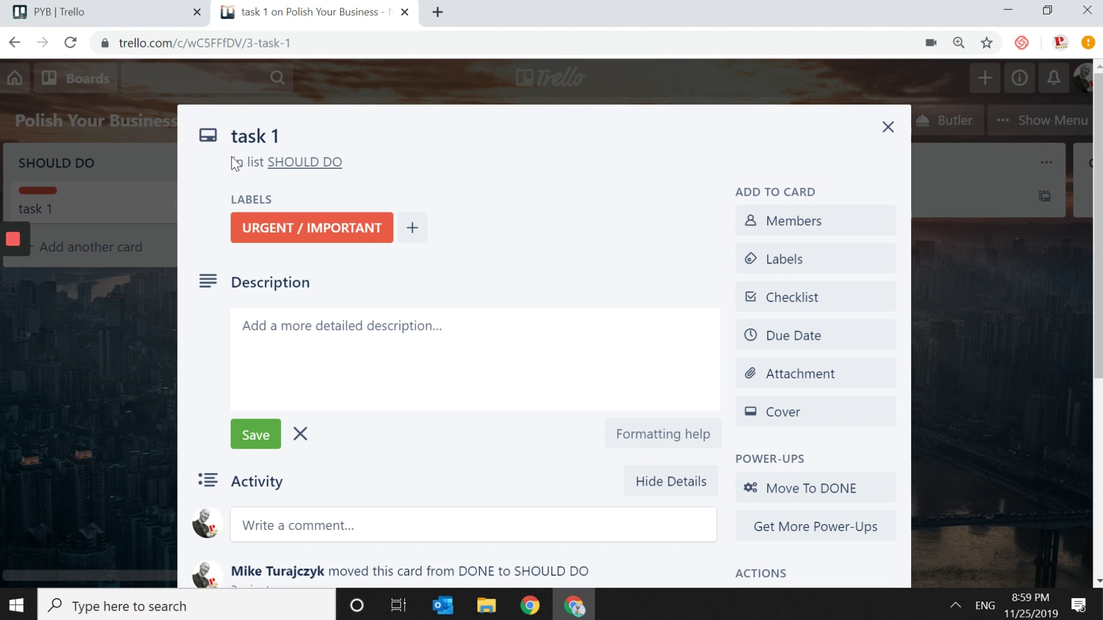
left_click(801, 298)
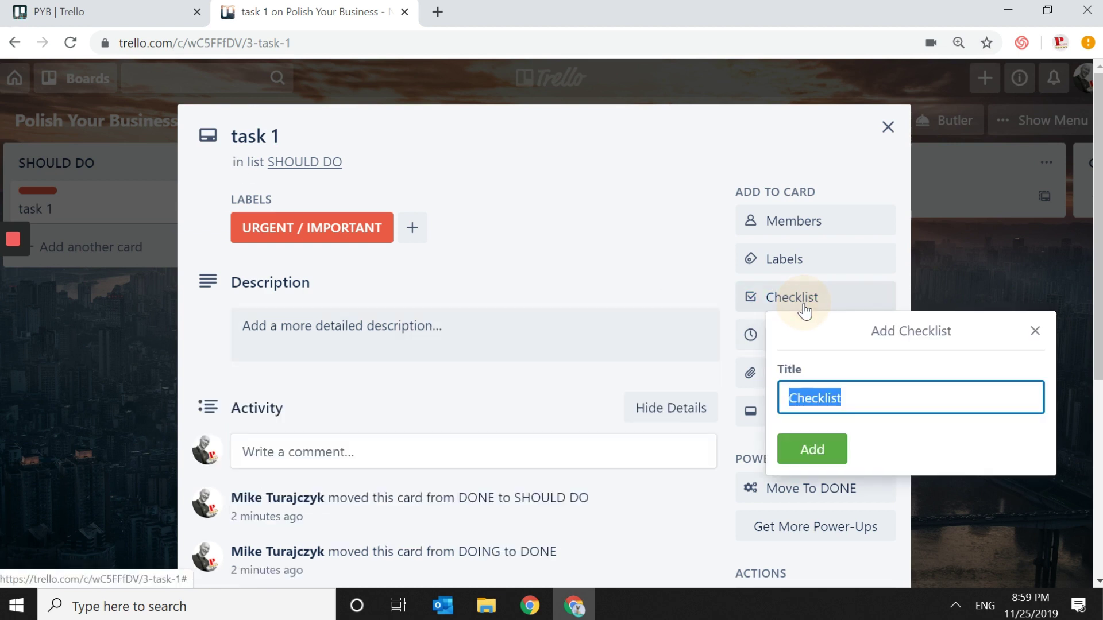
key("Return")
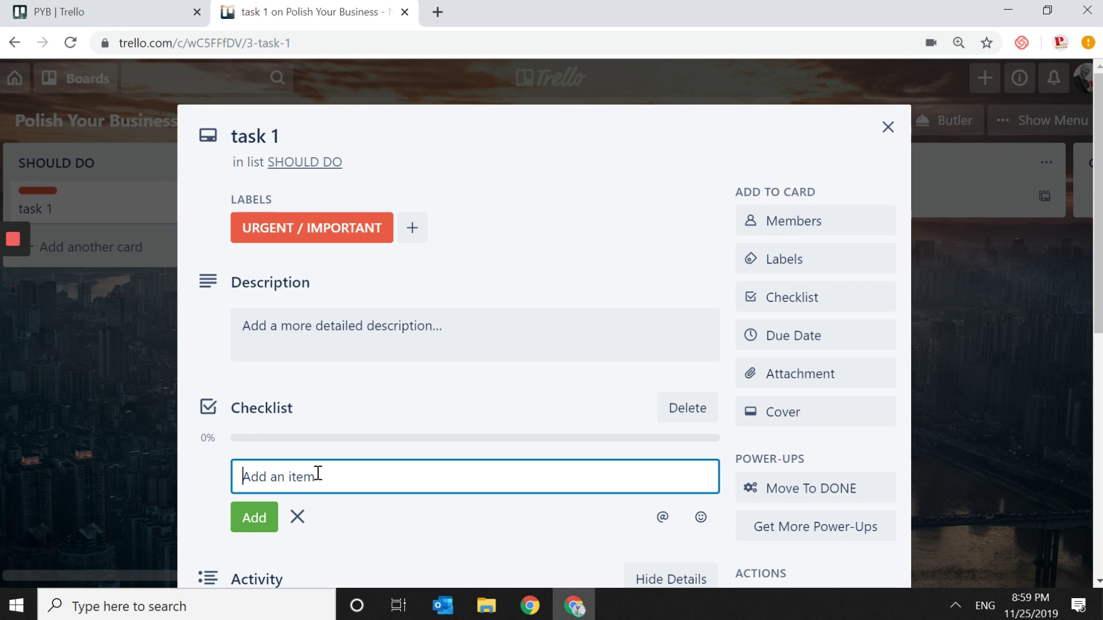
type("12341324")
key("Return")
type("12341234")
key("Return")
type("213412")
key("Return")
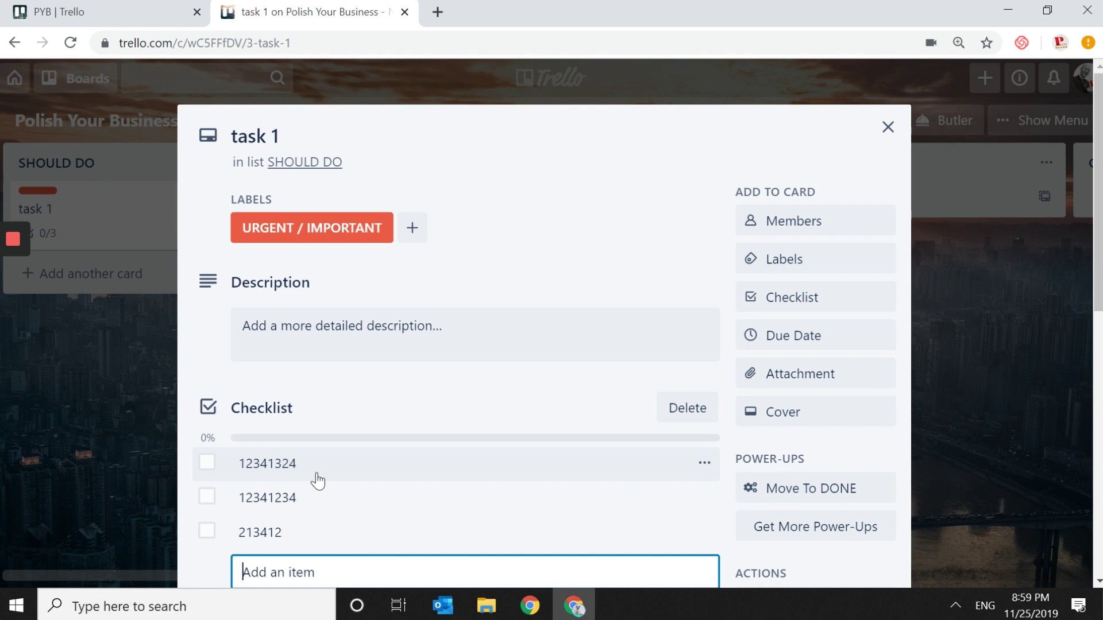
left_click(891, 131)
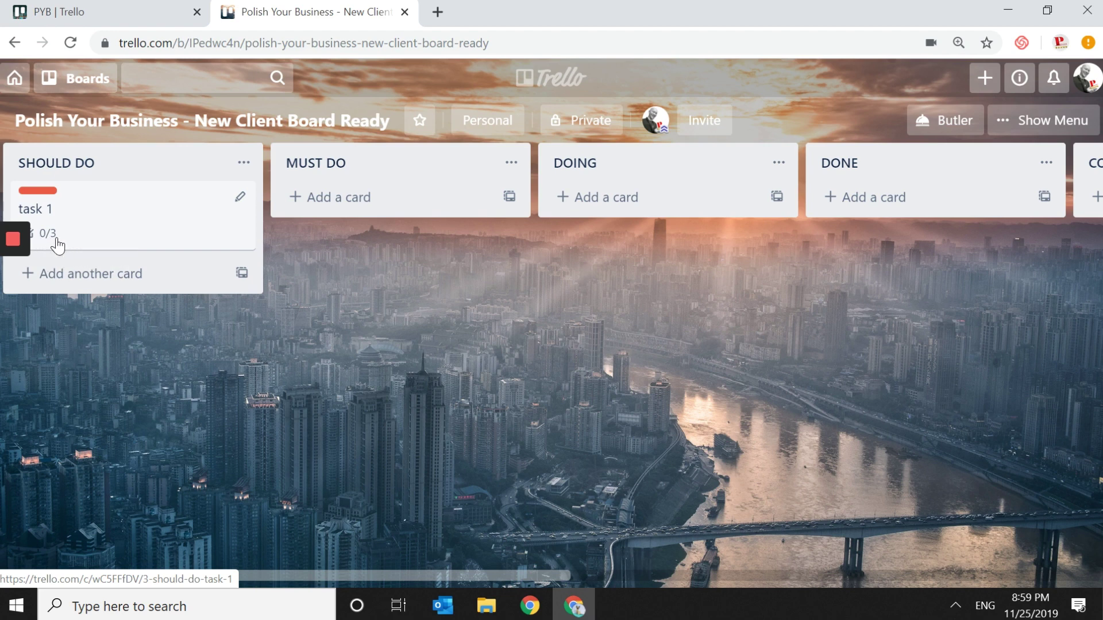
Move the task 1 card to DOING and tick off the checklist items 12341324 and 12341234 on it.
left_click_drag(55, 221, 597, 217)
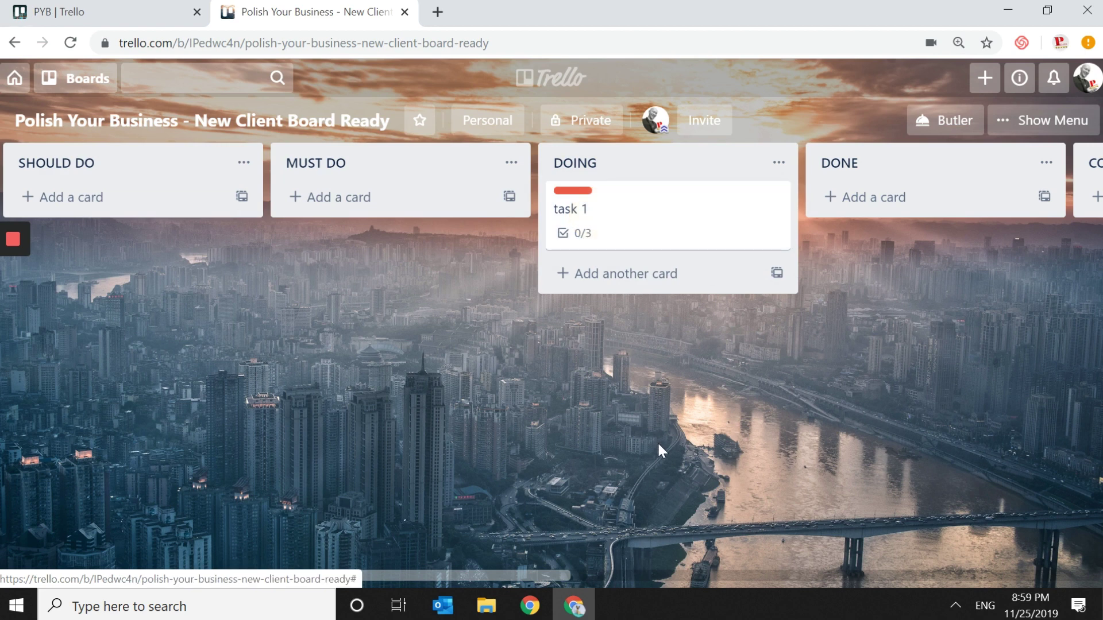
left_click(593, 244)
scroll(325, 531, "down", 2)
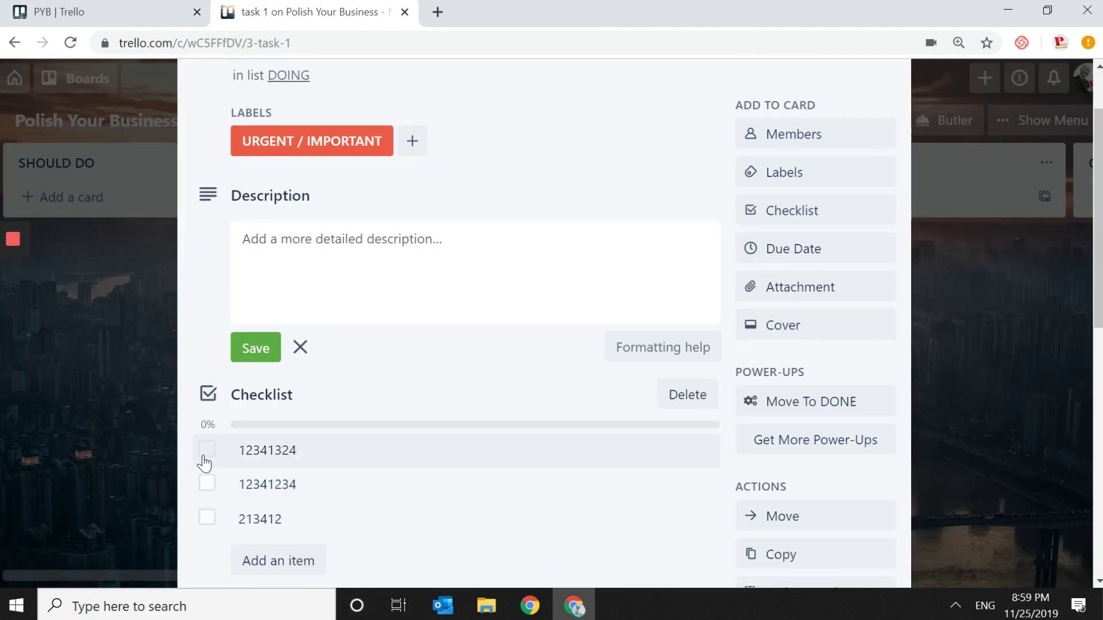
left_click(207, 450)
left_click(206, 412)
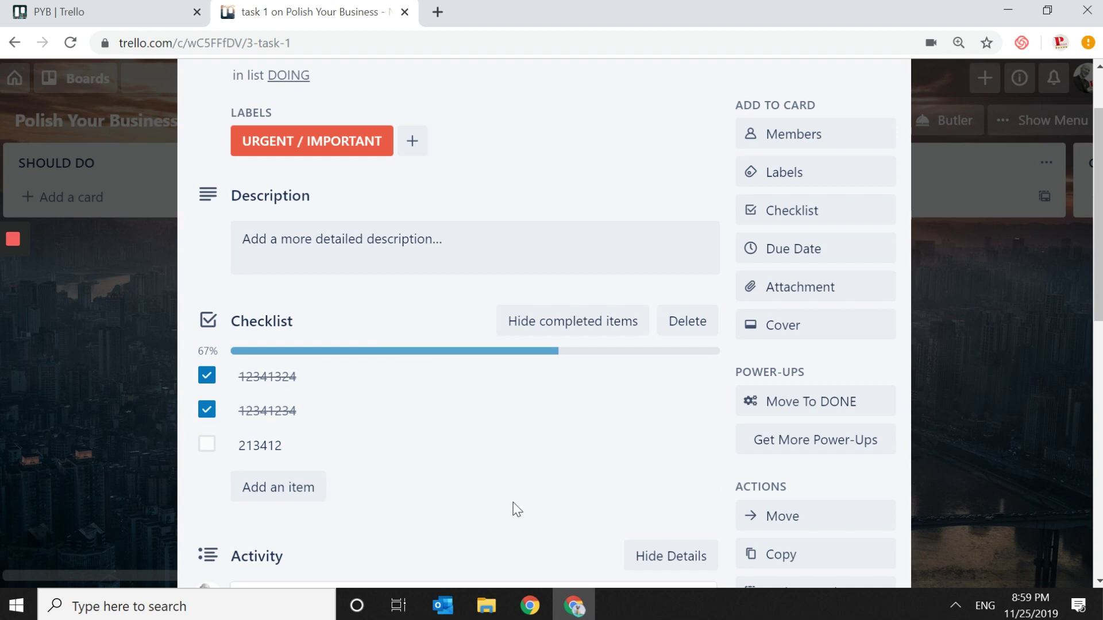
scroll(608, 407, "up", 1)
scroll(608, 407, "up", 2)
left_click(882, 123)
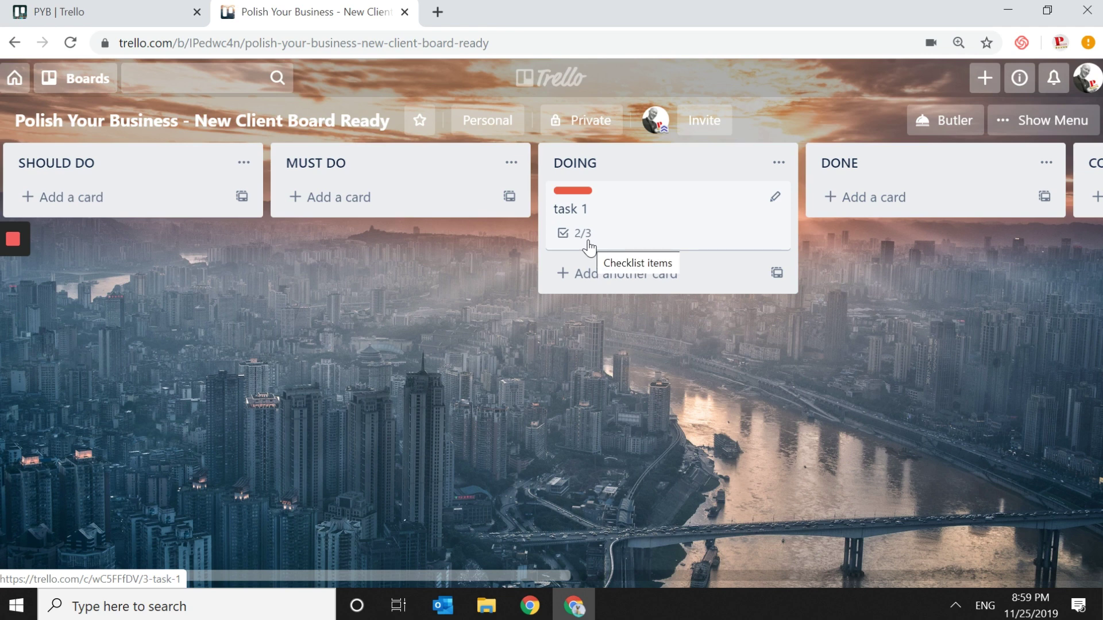
Open the task 1 card in DOING and launch the Windows Snipping Tool over it.
left_click(591, 240)
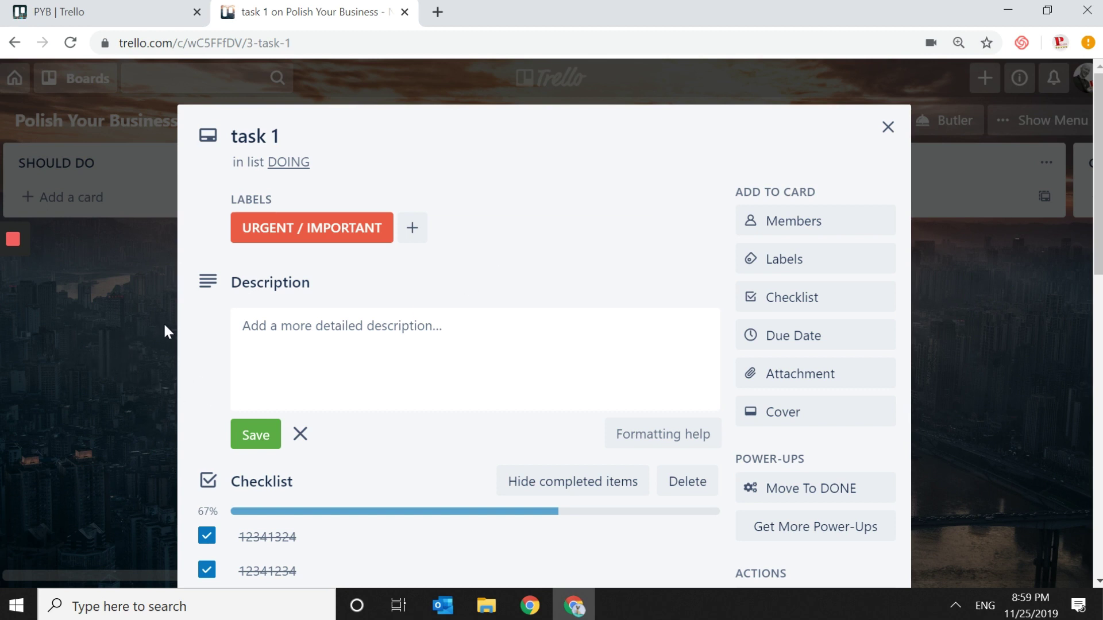
left_click(130, 601)
type("ani")
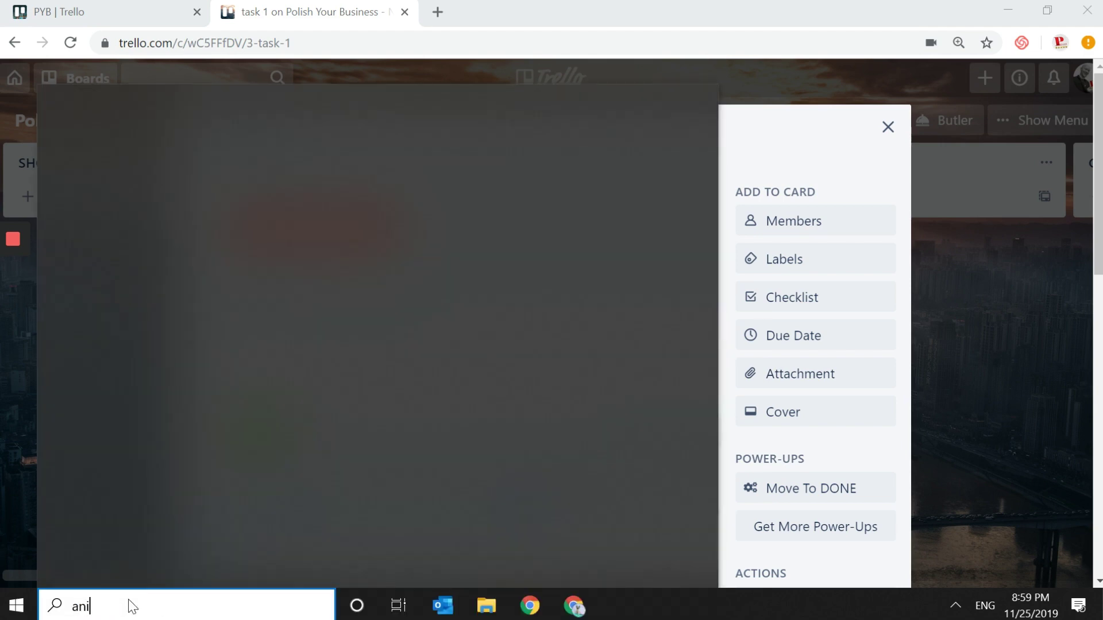
key("BackSpace")
key("BackSpace")
key("BackSpace")
type("sni")
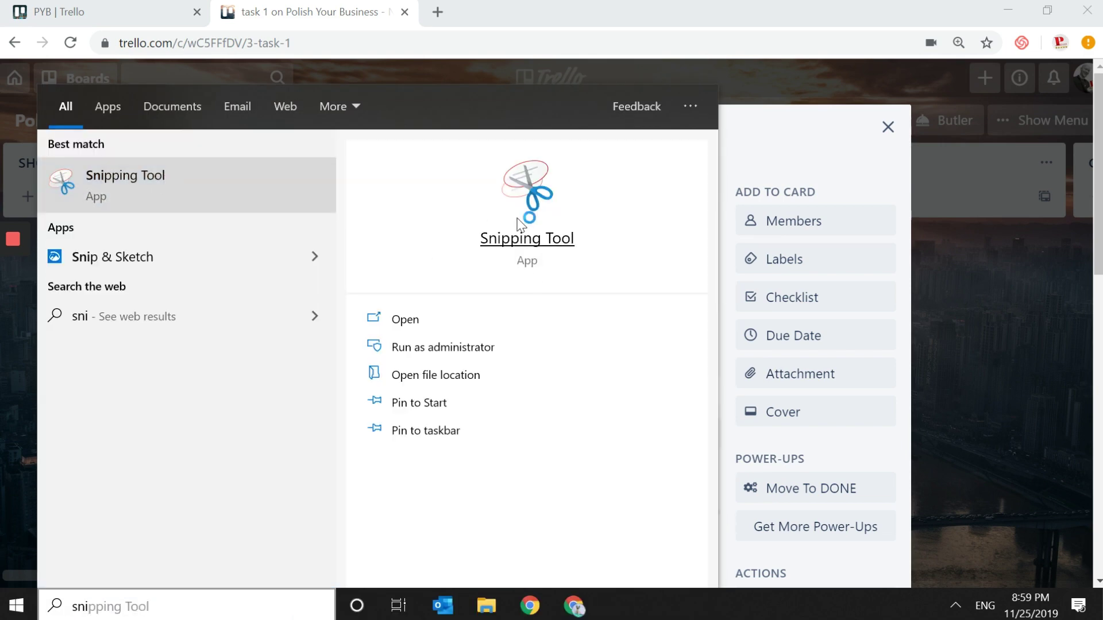
left_click(521, 224)
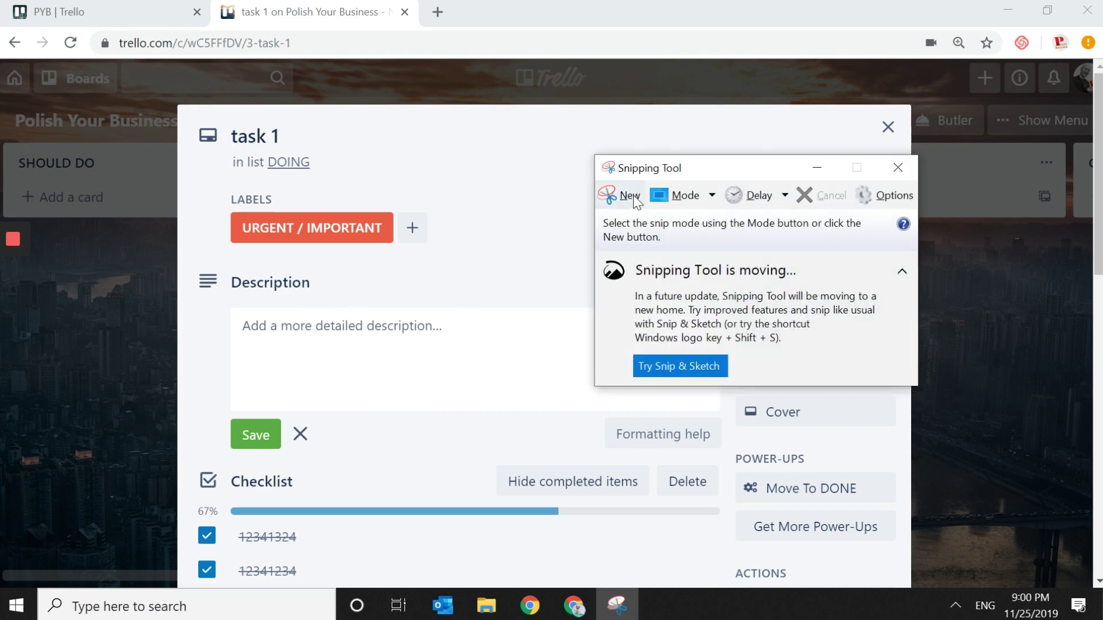
Capture a rectangular snip of the open task 1 card and close the Snipping Tool without saving the snip.
left_click(633, 198)
left_click_drag(184, 113, 895, 584)
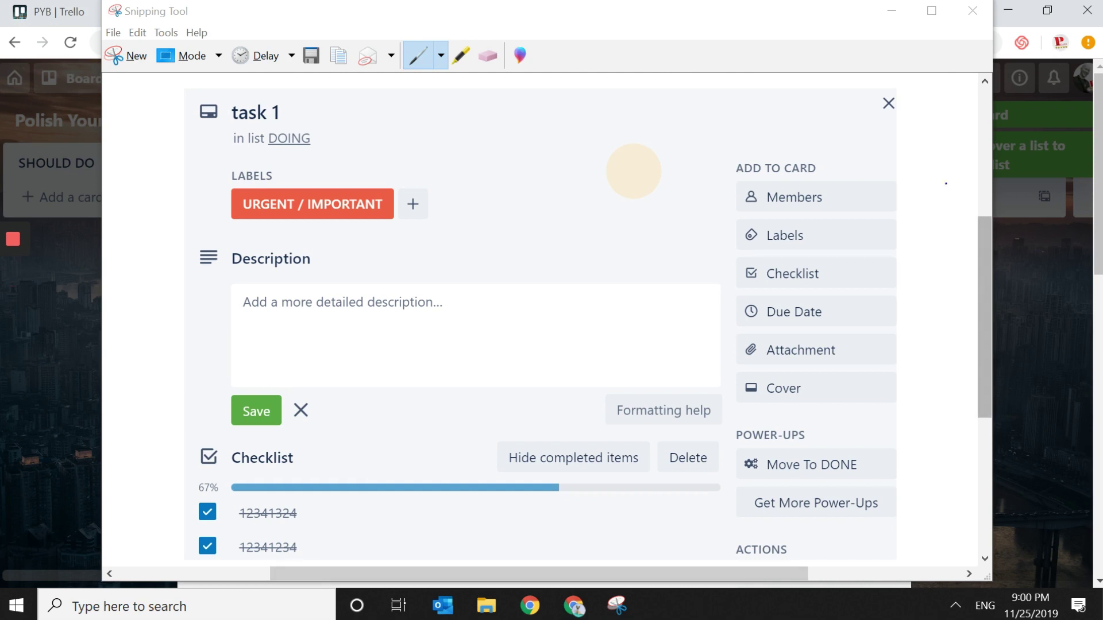
left_click(973, 10)
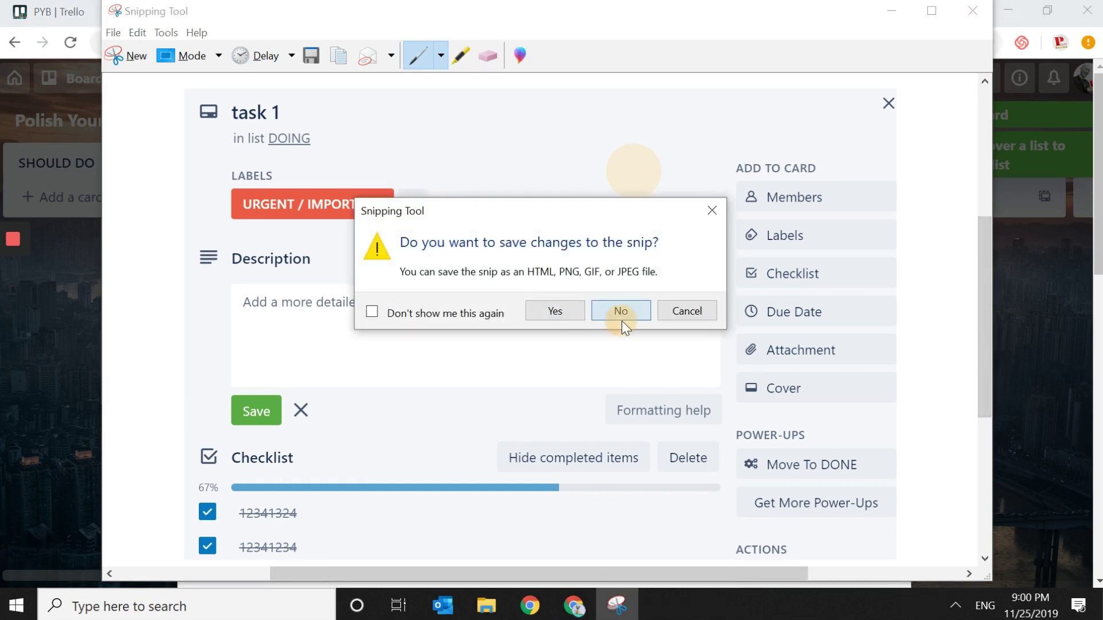
left_click(622, 311)
Paste the captured snip into the task 1 card as an image attachment and close the card.
left_click(446, 369)
key("ctrl+v")
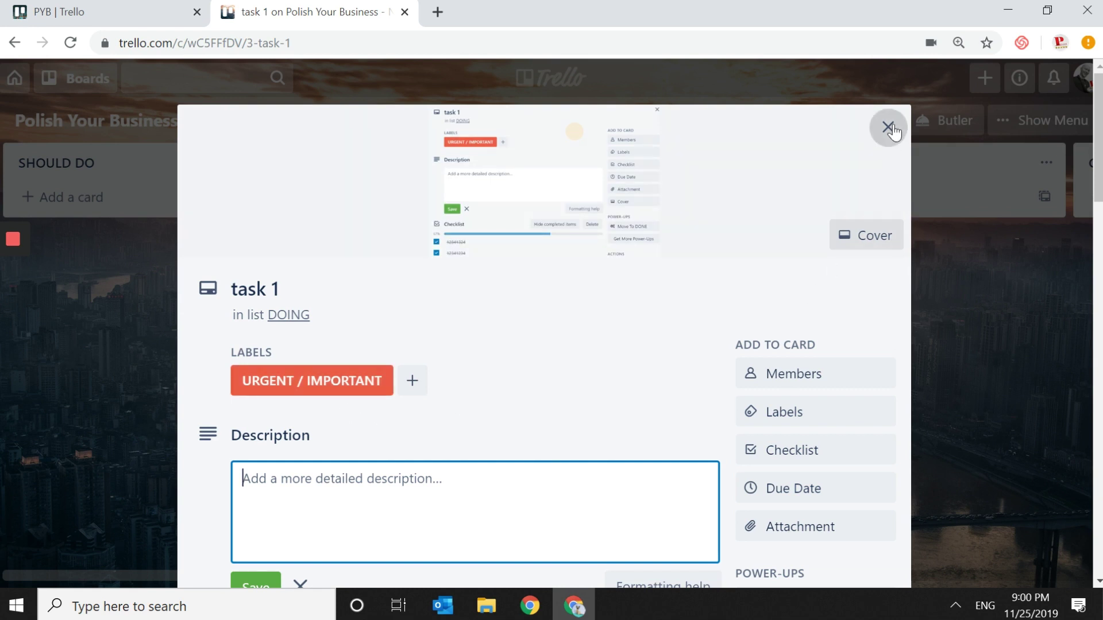
left_click(889, 128)
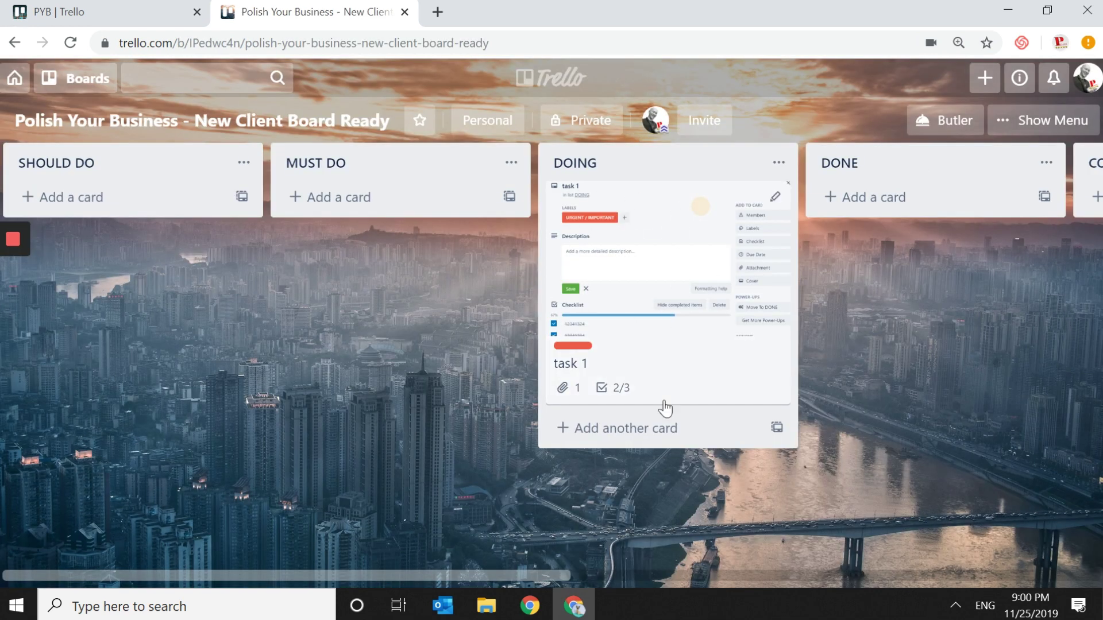
left_click_drag(574, 265, 682, 257)
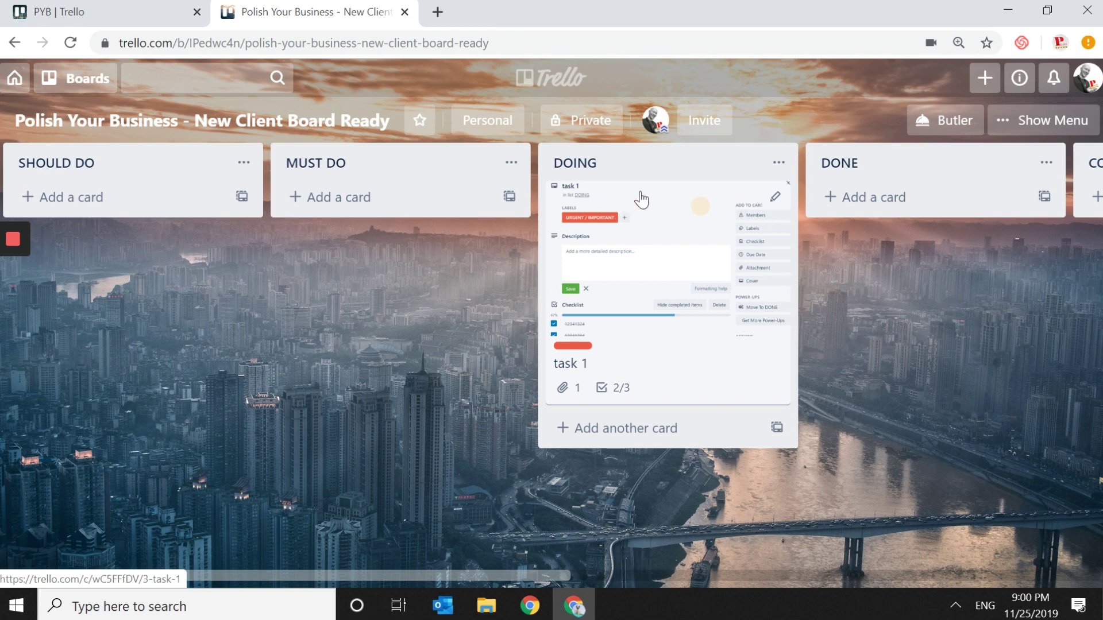
Remove the image.png attachment as the cover of the task 1 card and close the card.
left_click(634, 270)
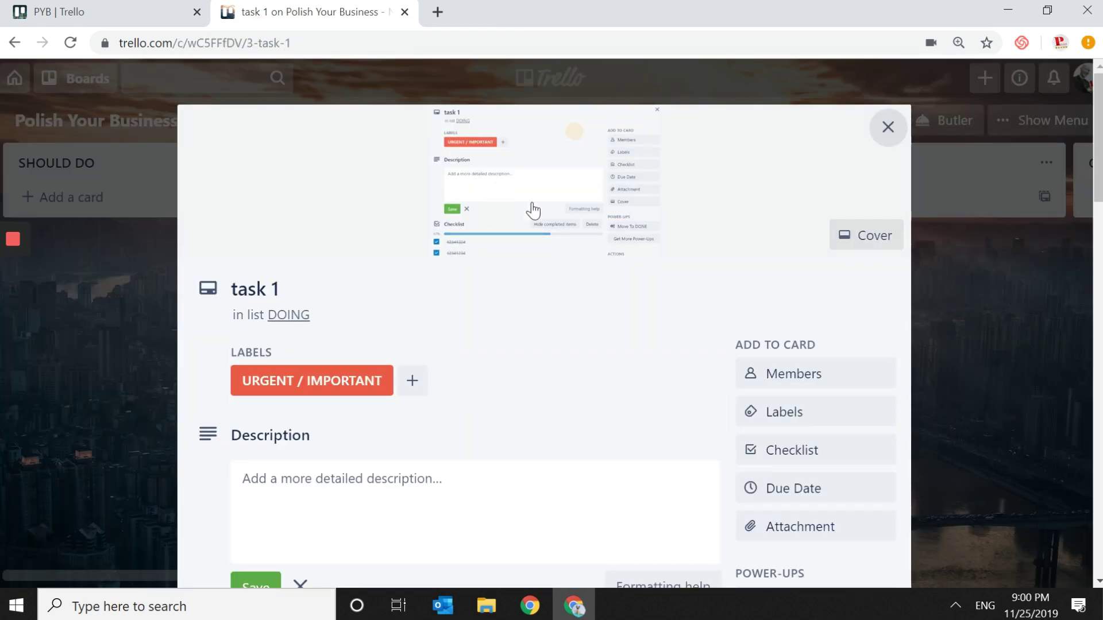
scroll(540, 266, "down", 5)
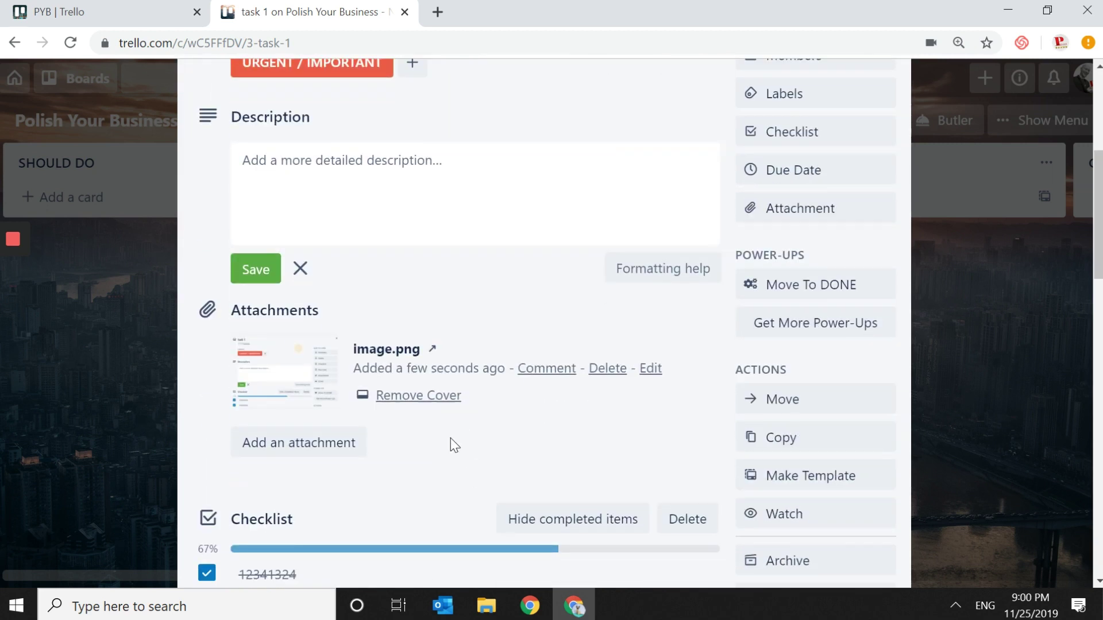
left_click(411, 397)
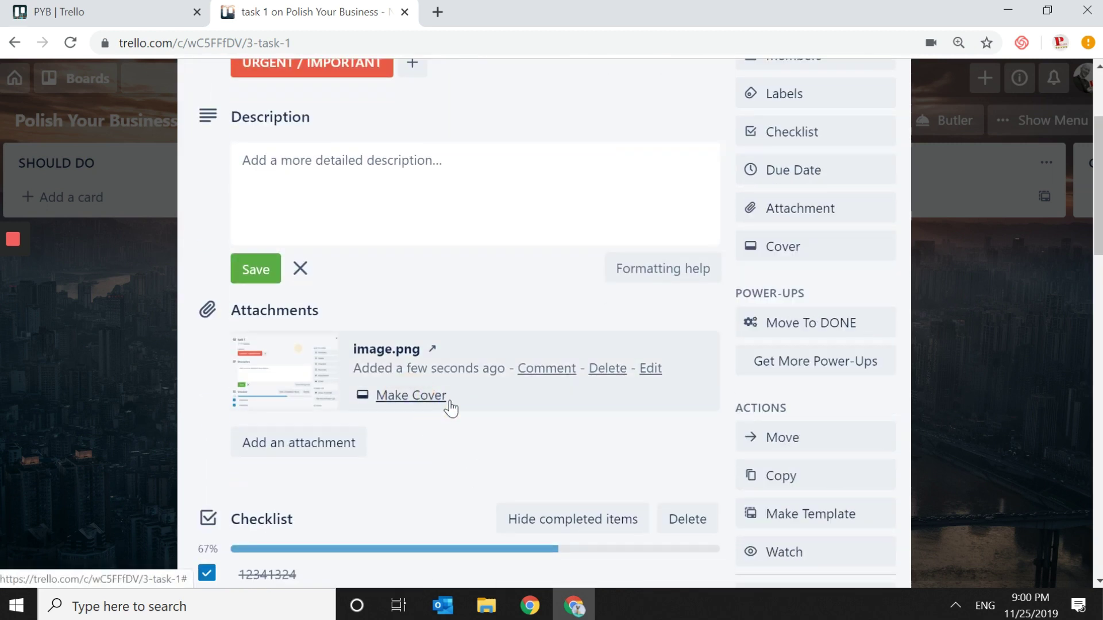
scroll(812, 202, "up", 3)
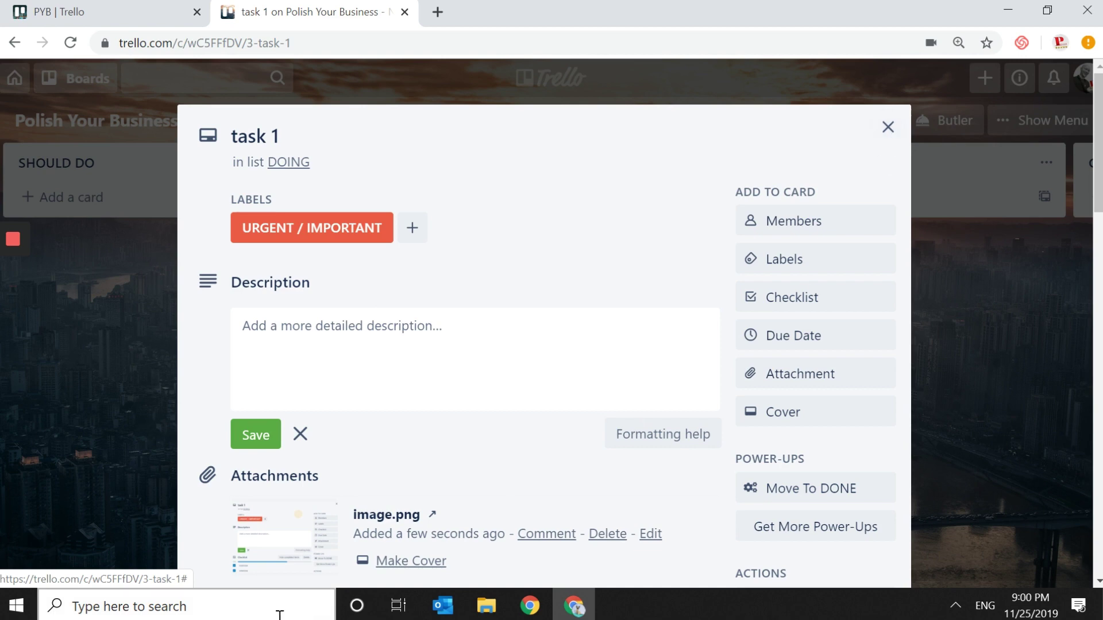
left_click(889, 128)
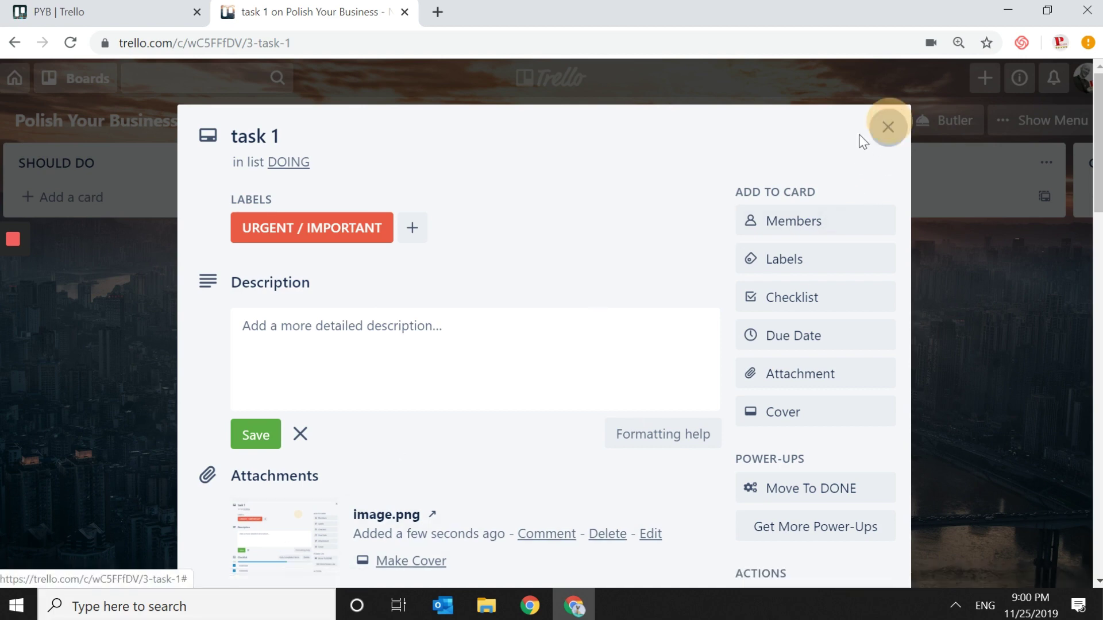
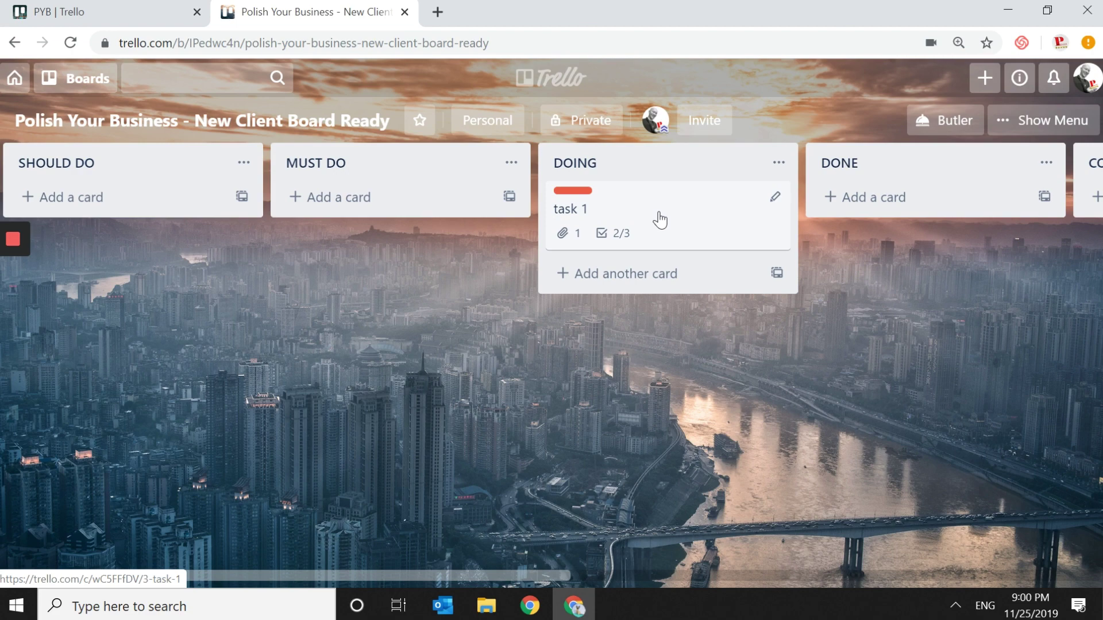
Assign the listed board member to the task 1 card in the DOING list.
left_click(659, 219)
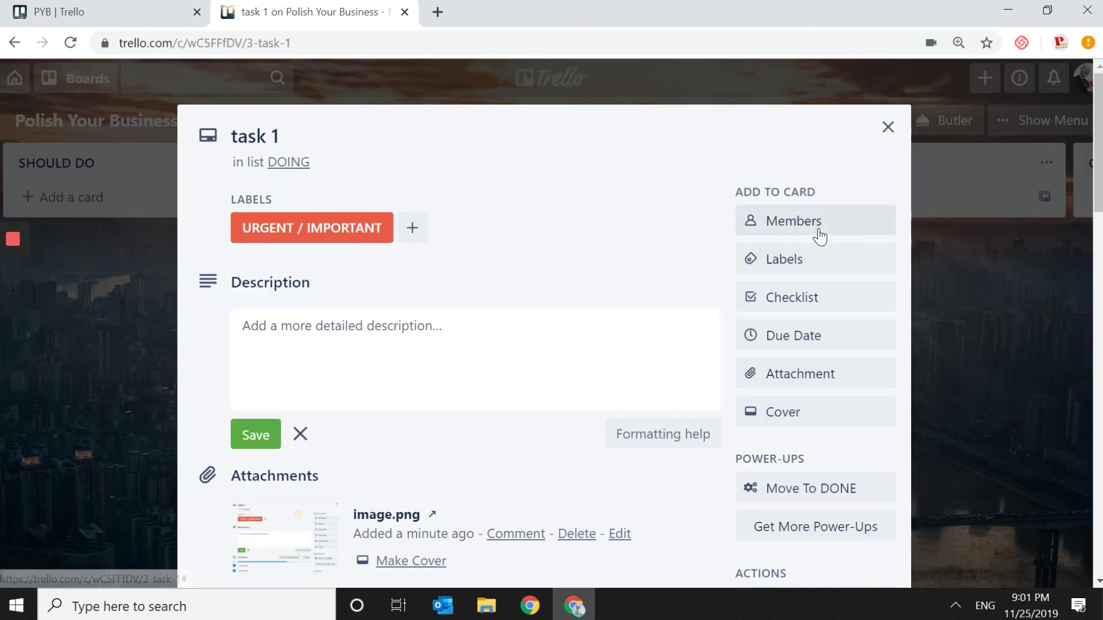
left_click(888, 131)
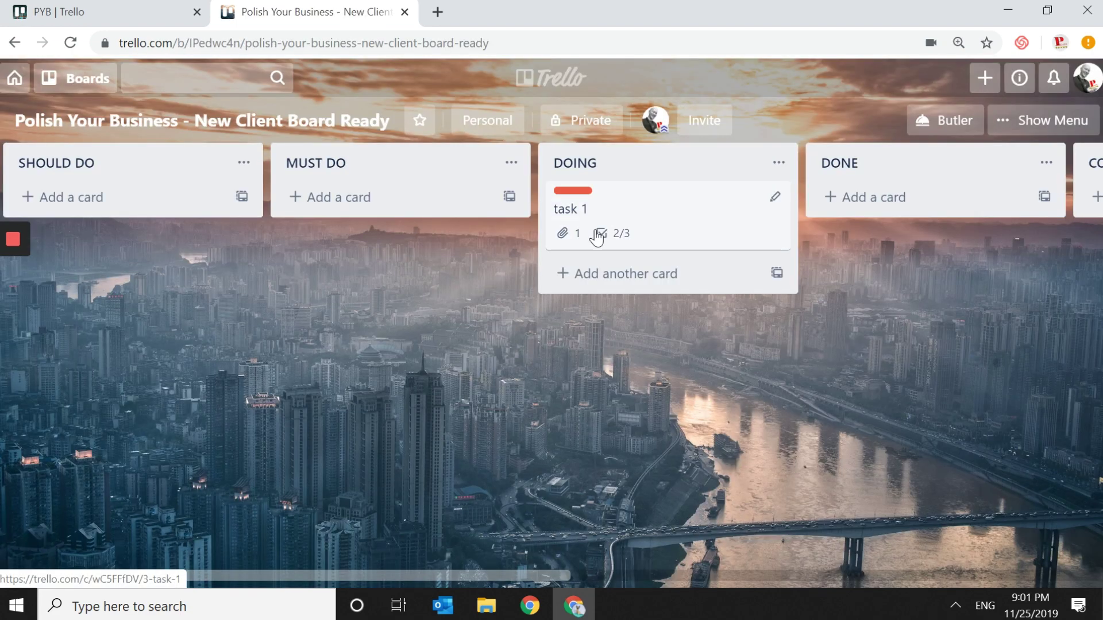
left_click(590, 218)
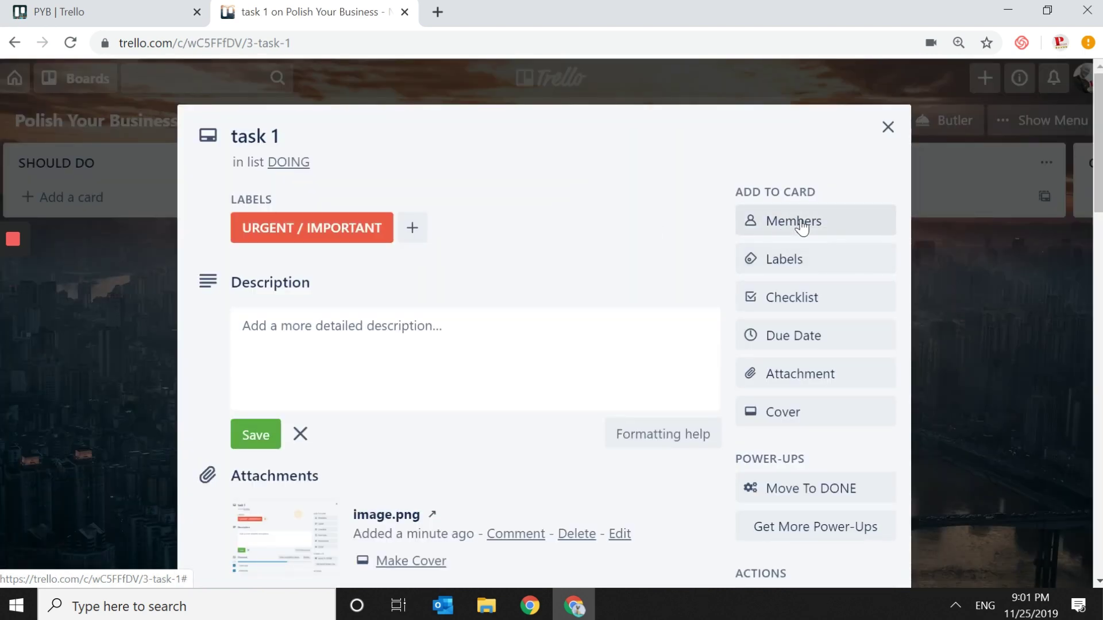
left_click(807, 221)
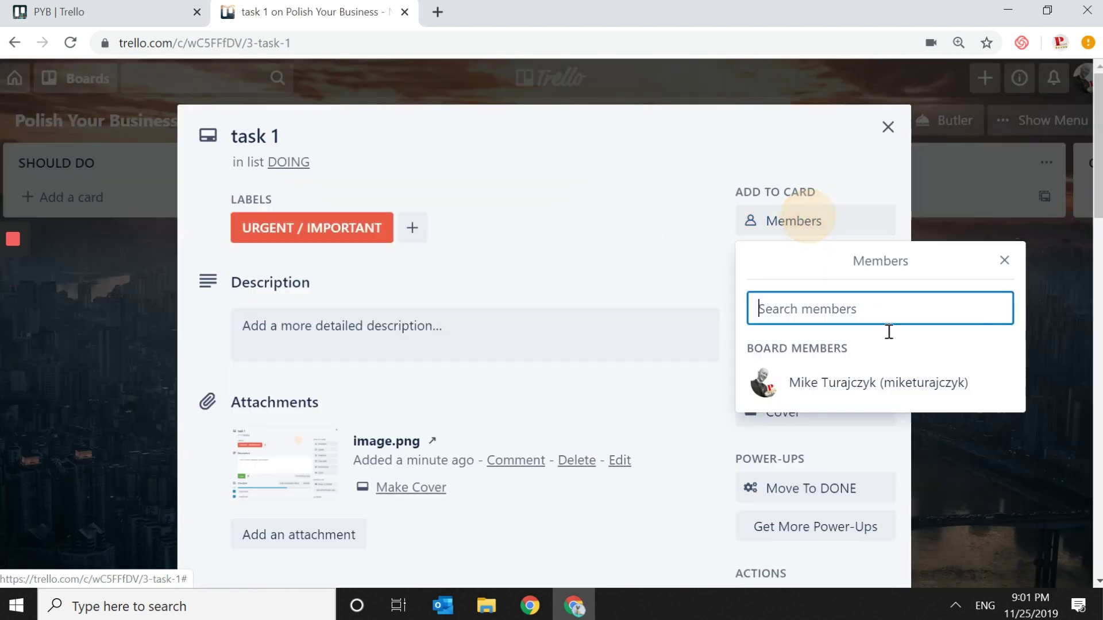
left_click(826, 388)
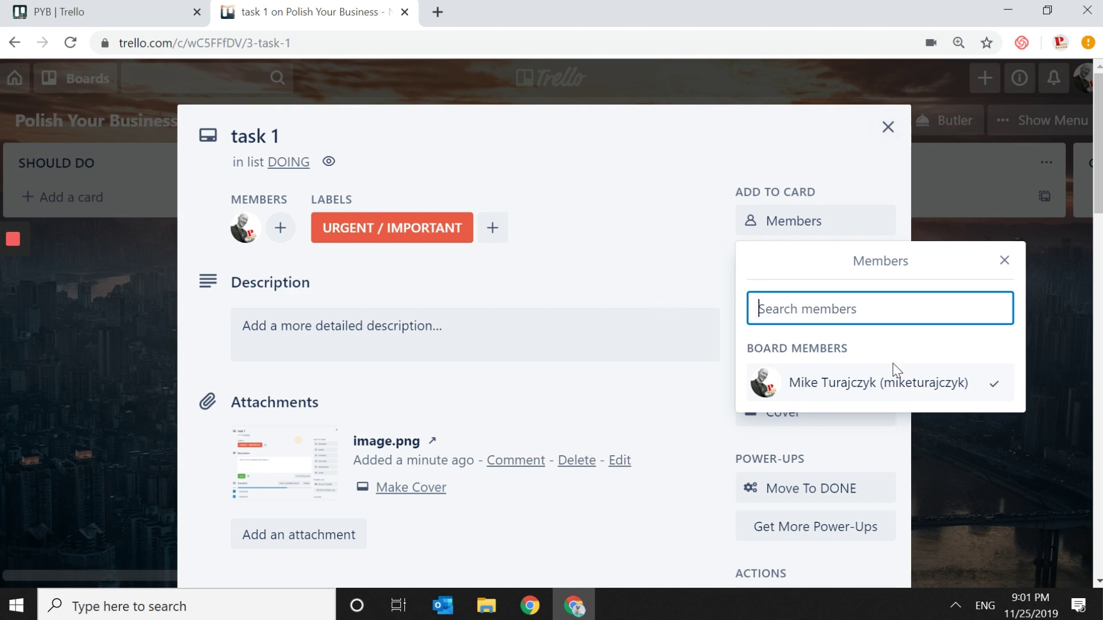
left_click(638, 277)
Post a comment on the task 1 card mentioning the assigned member with "what is the status of this one?" and close the card.
scroll(415, 377, "down", 4)
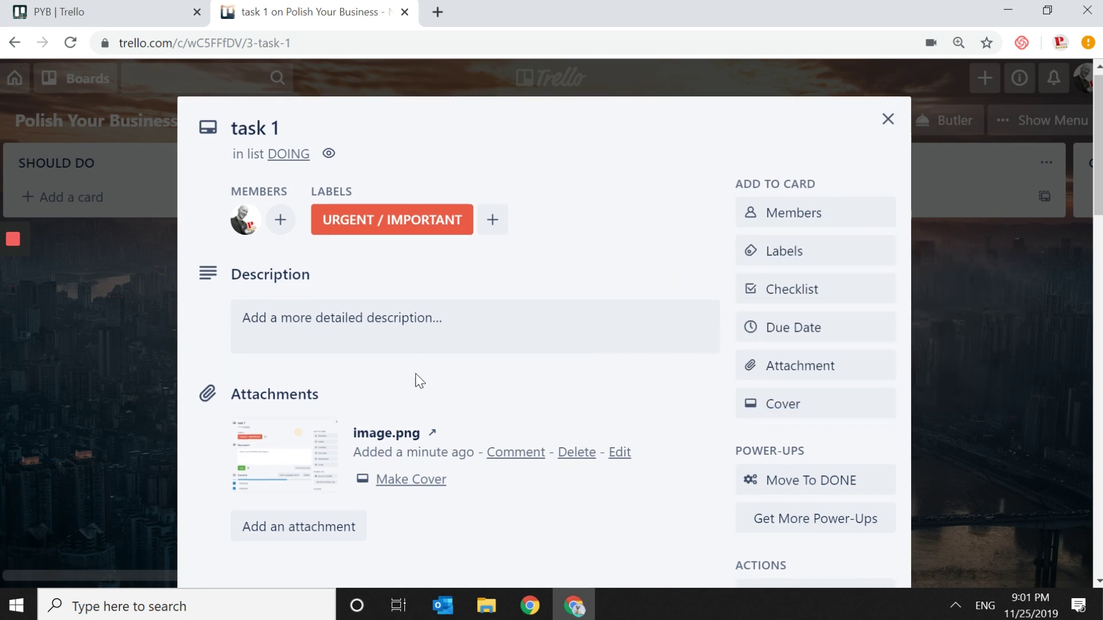
scroll(414, 384, "down", 4)
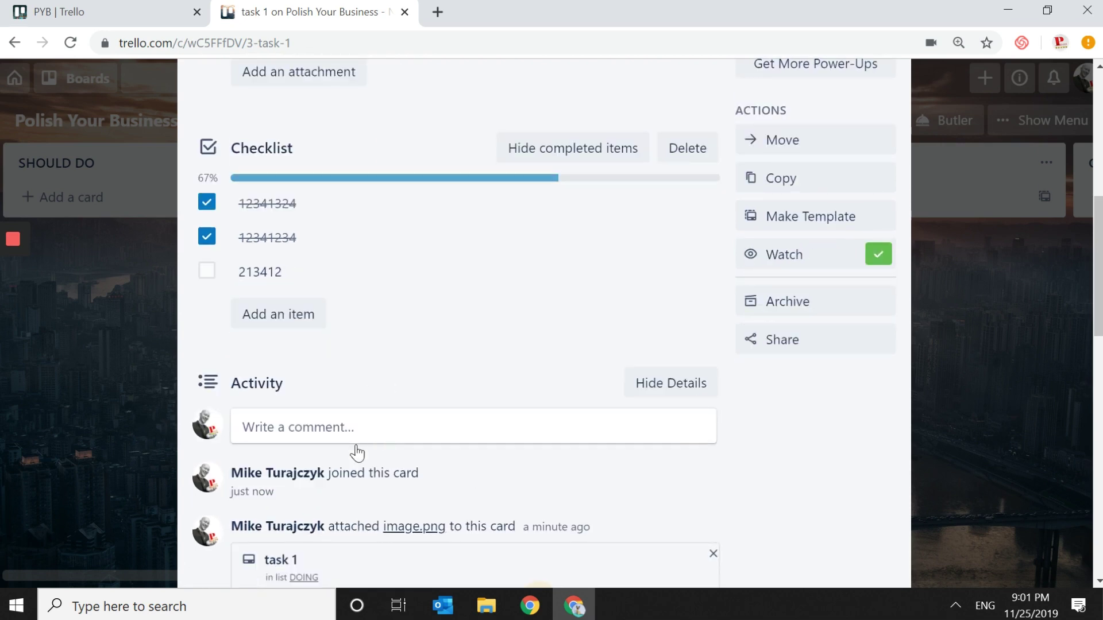
scroll(364, 389, "up", 7)
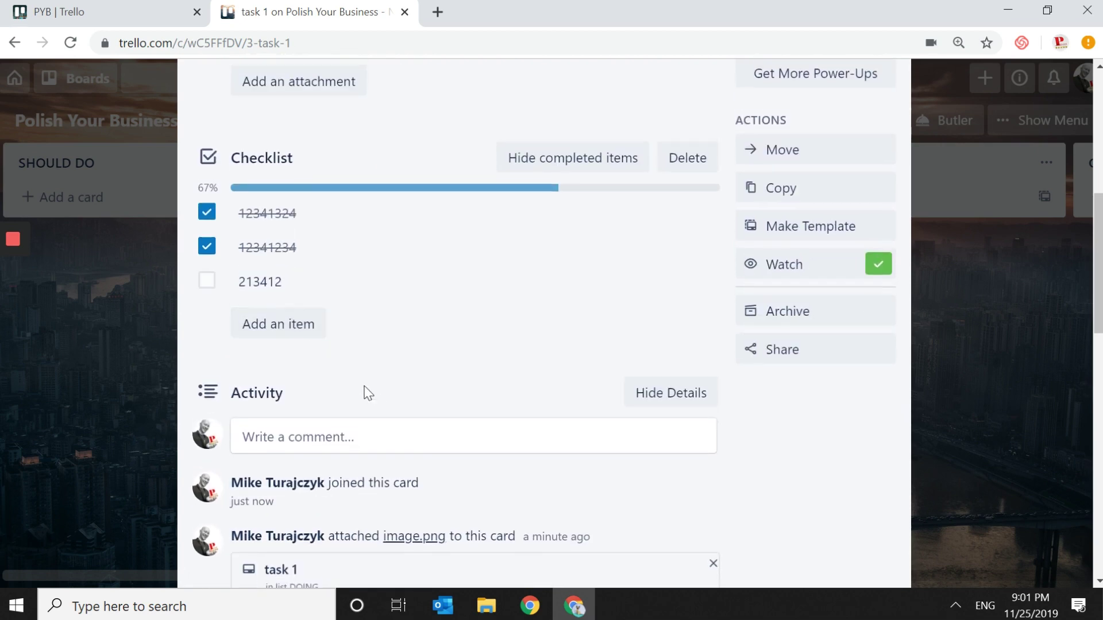
scroll(330, 428, "down", 8)
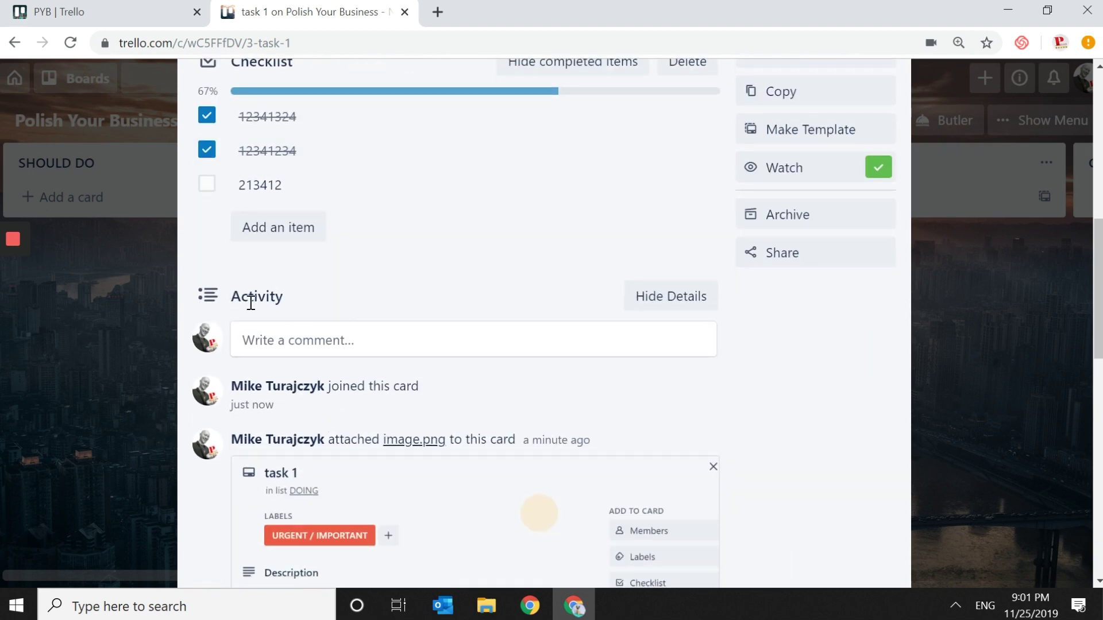
left_click(263, 344)
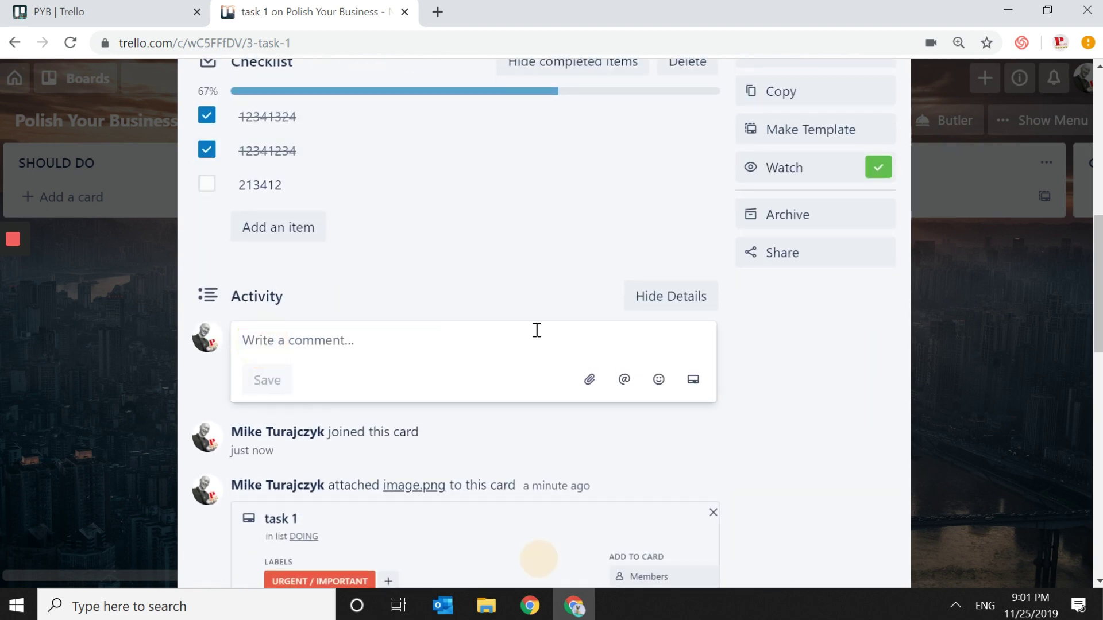
type("@m")
left_click(735, 463)
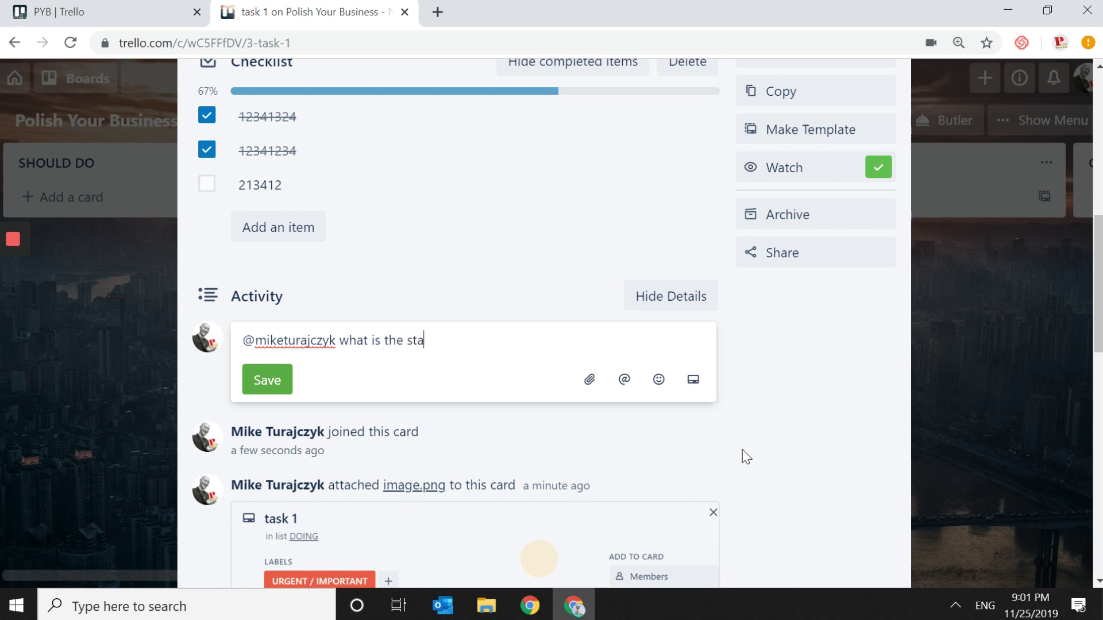
type("is one")
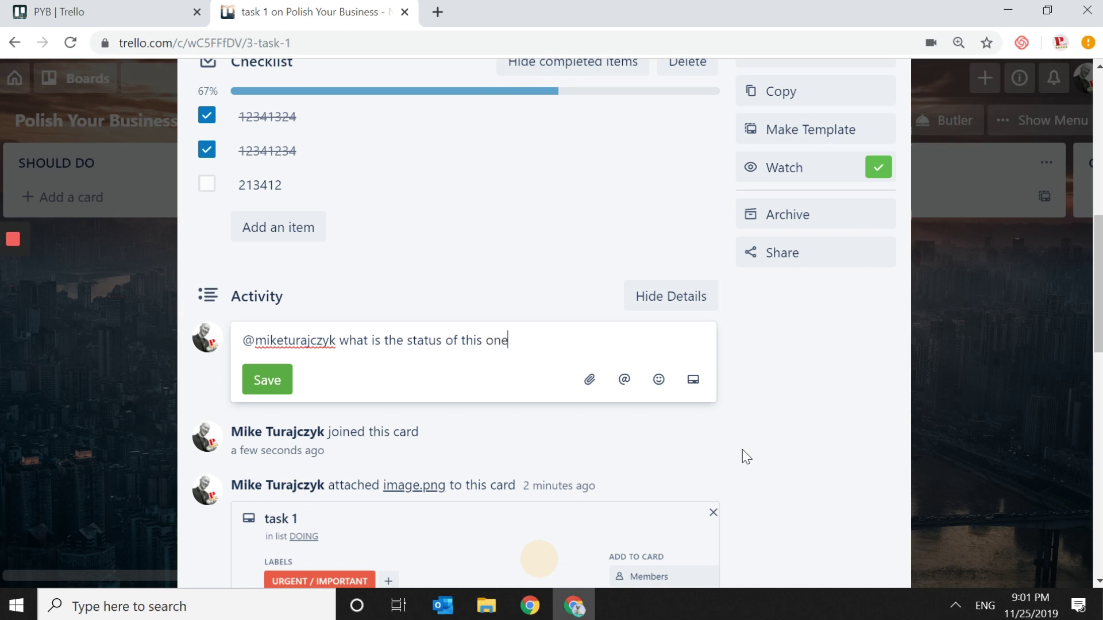
type("?")
key("Return")
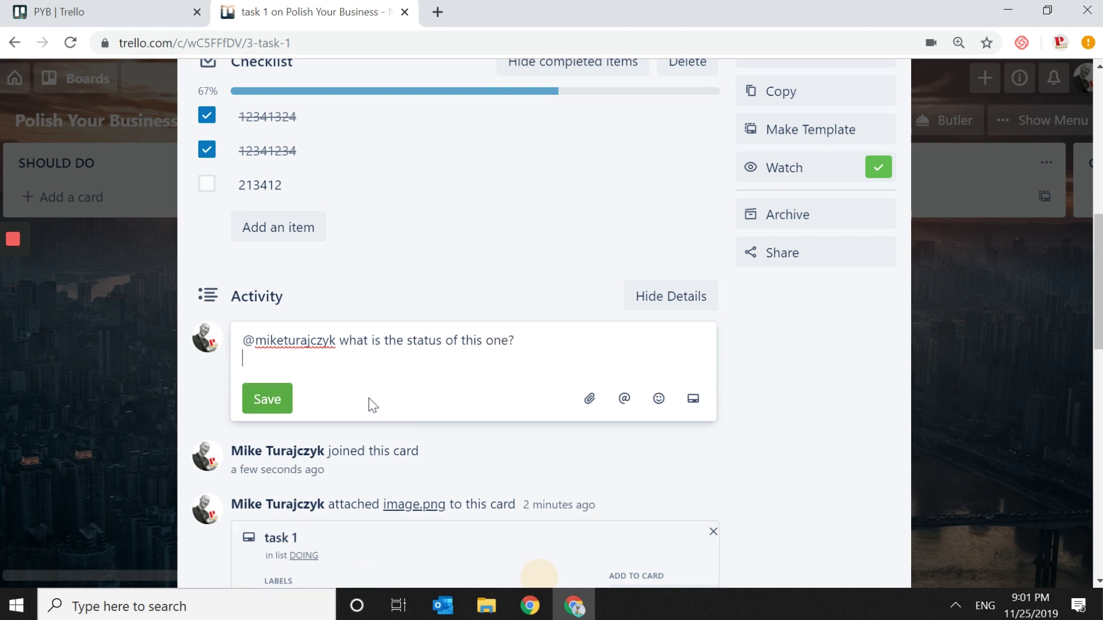
left_click(275, 396)
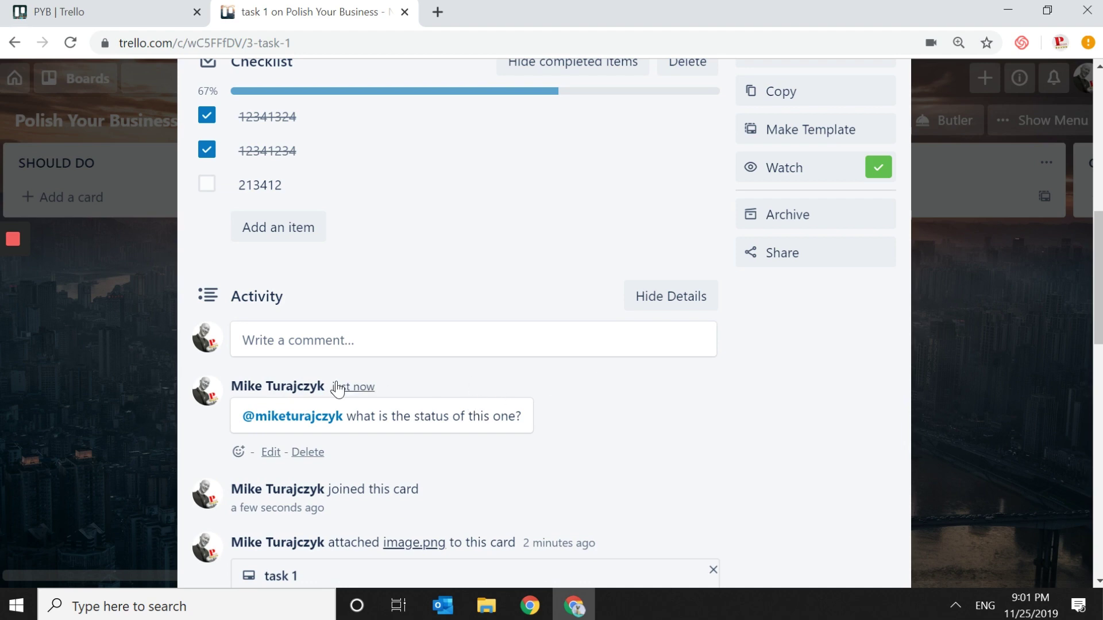
left_click(930, 235)
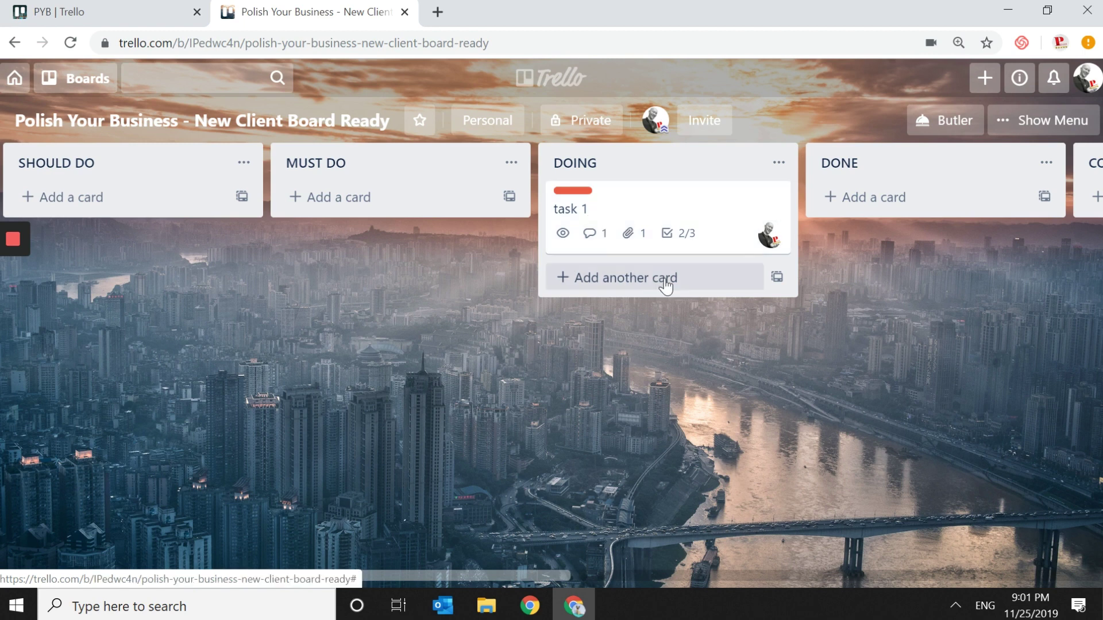
Reopen the task 1 card to review the status question in its activity, then close the card.
left_click(770, 235)
left_click(730, 224)
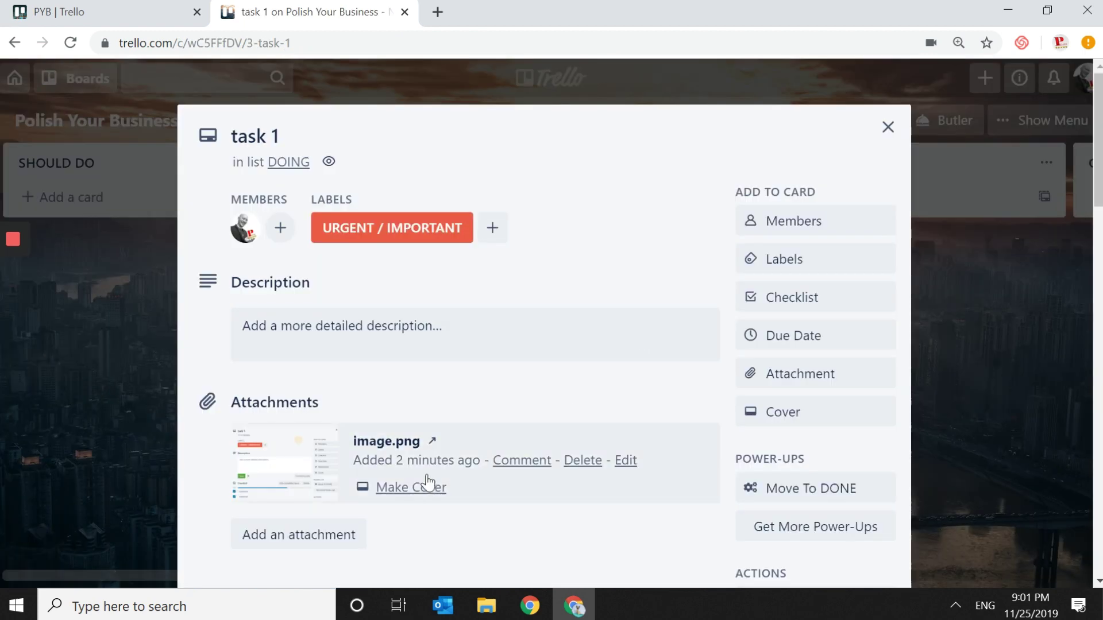
scroll(427, 483, "down", 1)
scroll(401, 482, "down", 7)
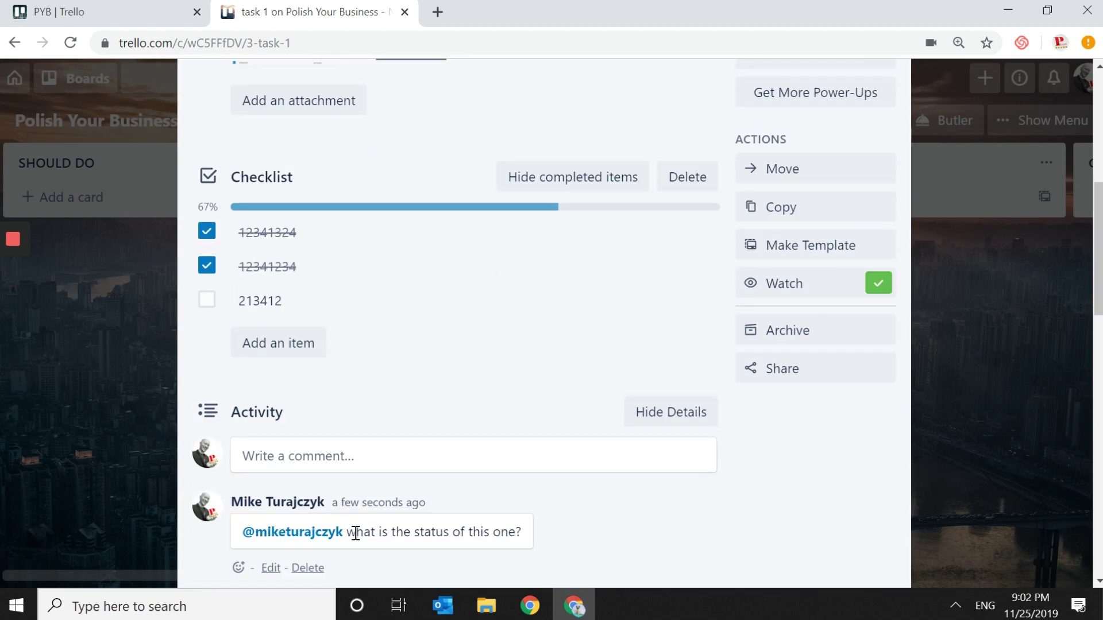
left_click_drag(349, 532, 522, 535)
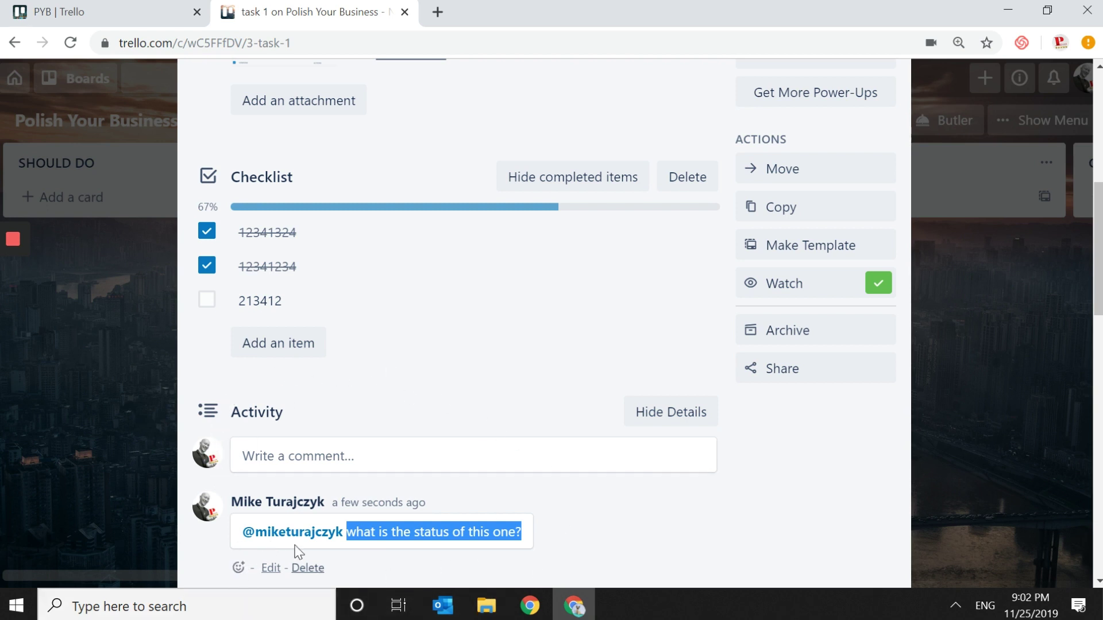
left_click(992, 401)
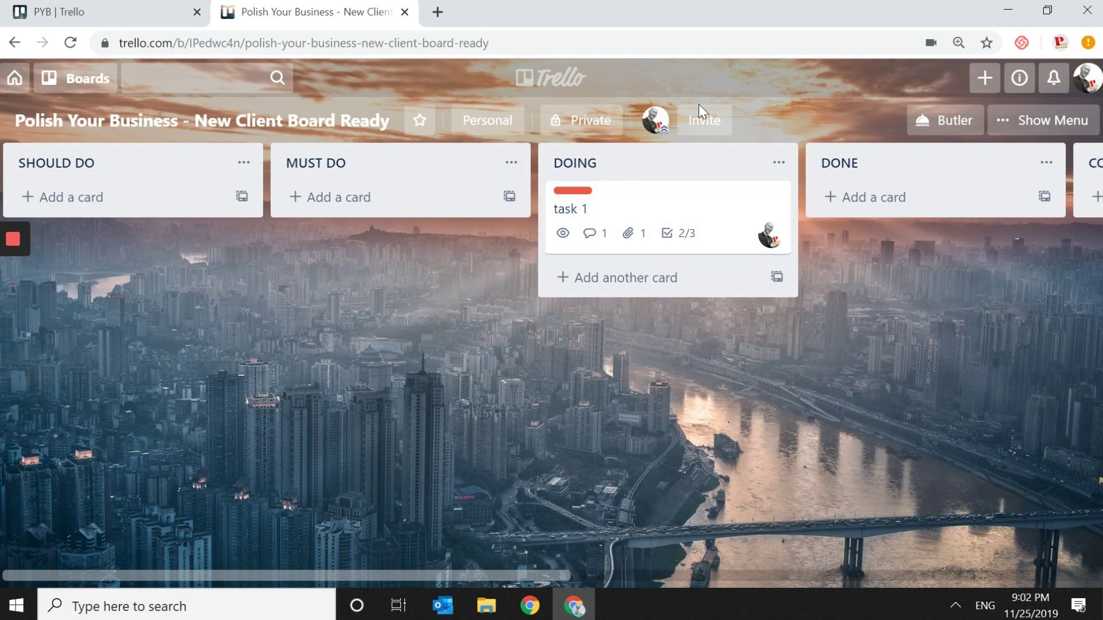
Set the task 1 card's due date to 11/29/2019 at 2:00 PM, save it and close the card.
left_click(628, 218)
scroll(305, 511, "down", 7)
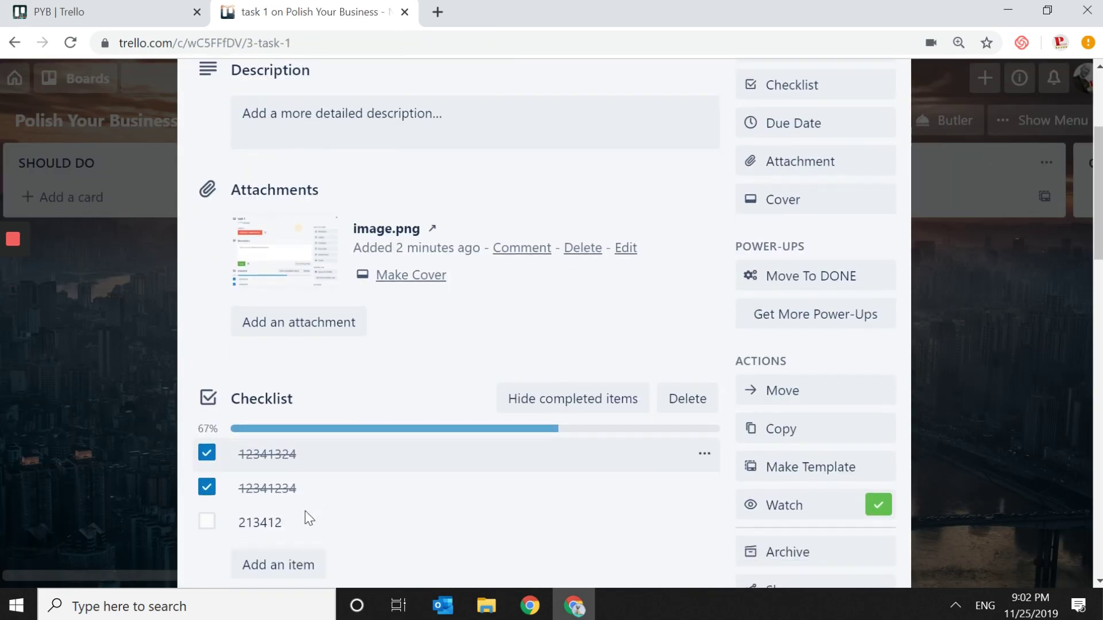
scroll(293, 494, "down", 3)
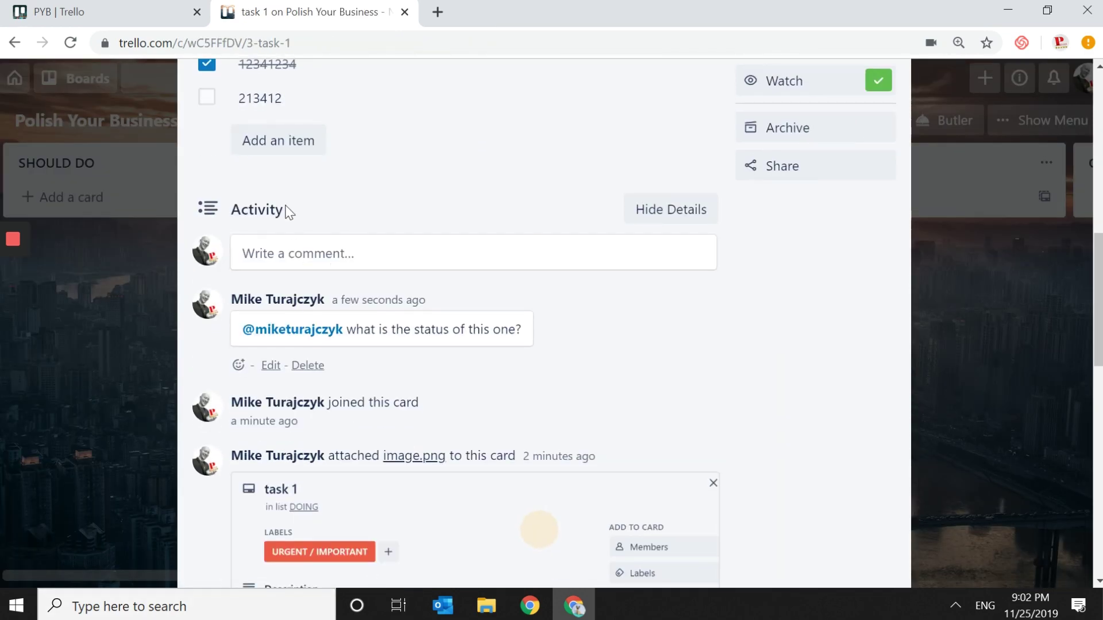
scroll(288, 212, "up", 8)
scroll(339, 302, "up", 3)
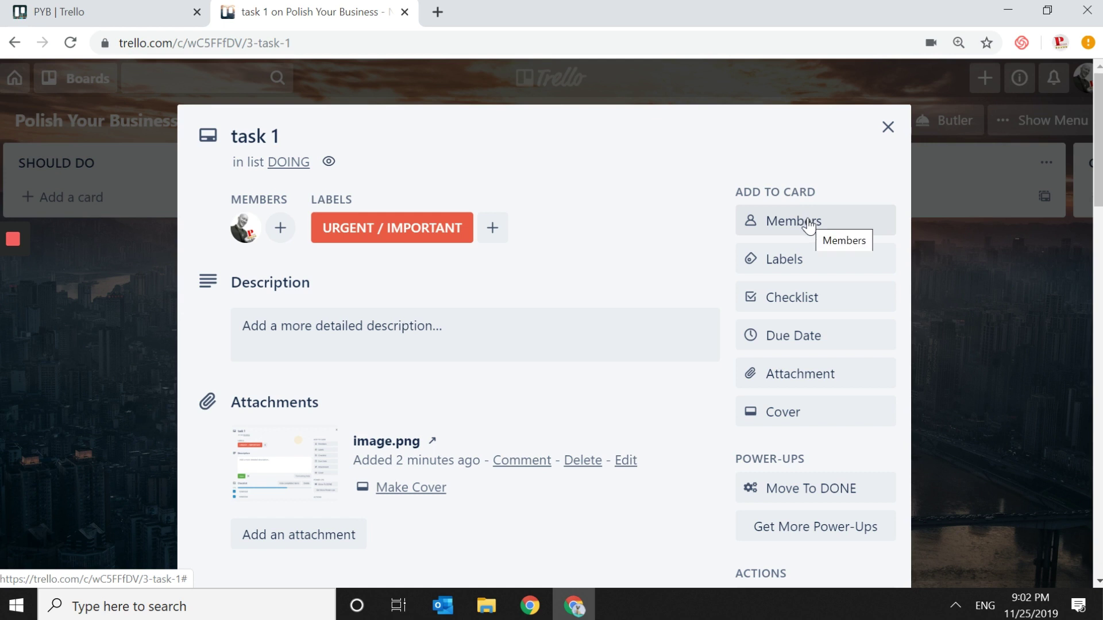
left_click(819, 348)
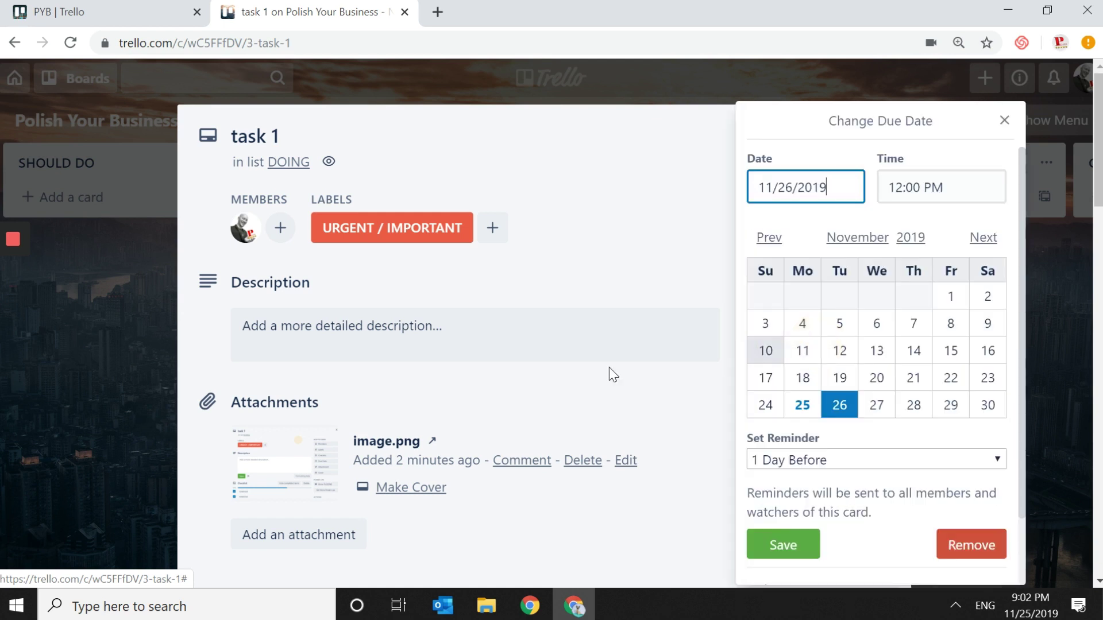
left_click(947, 411)
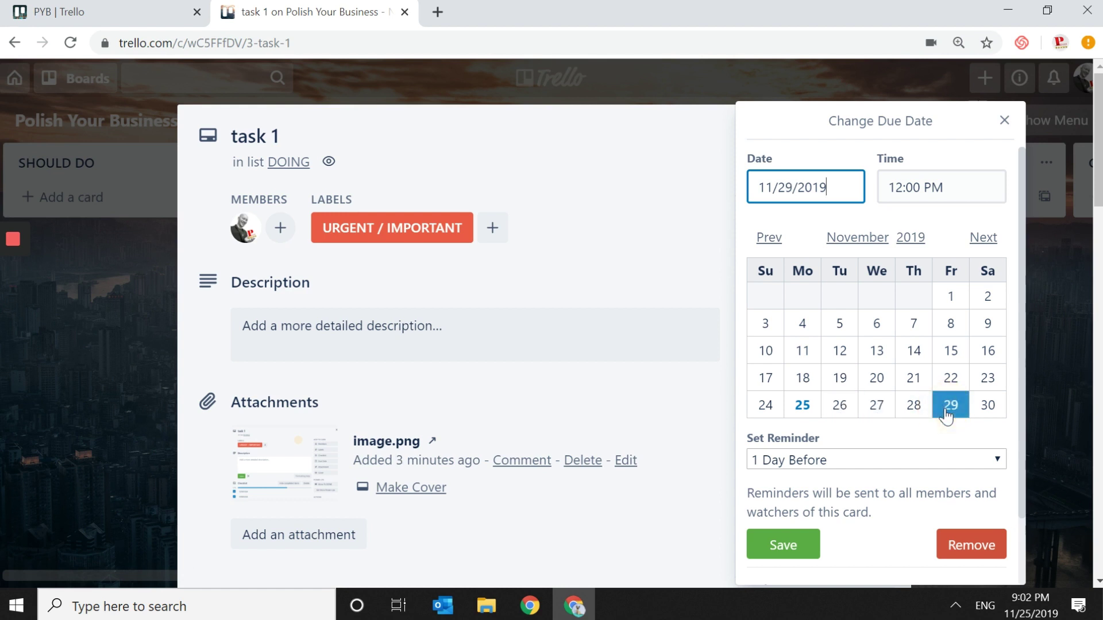
left_click(895, 188)
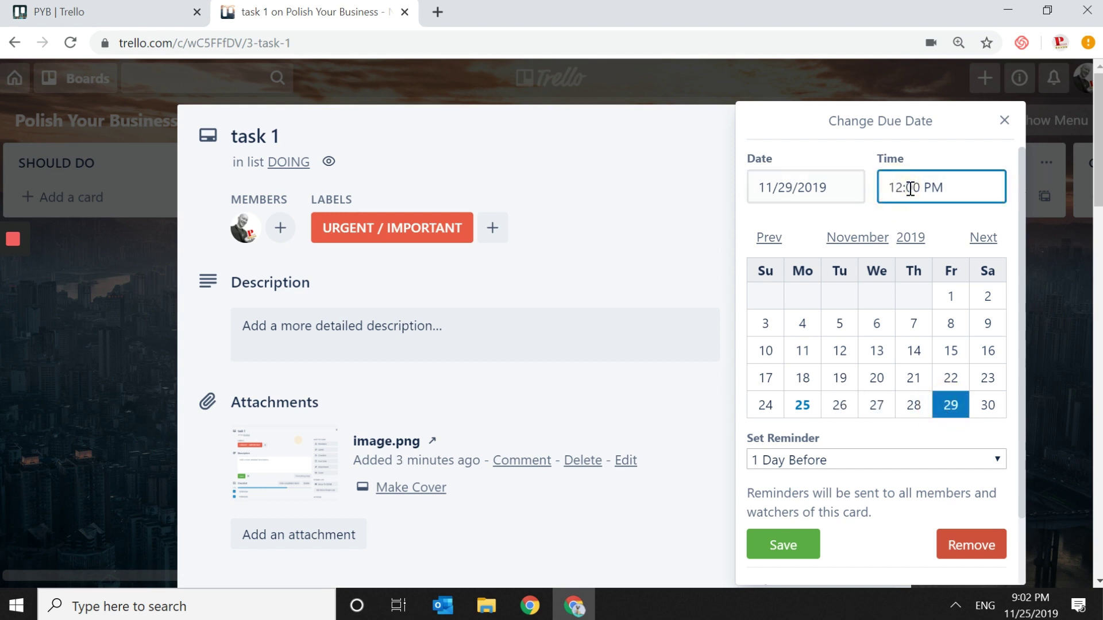
key("BackSpace")
left_click(783, 546)
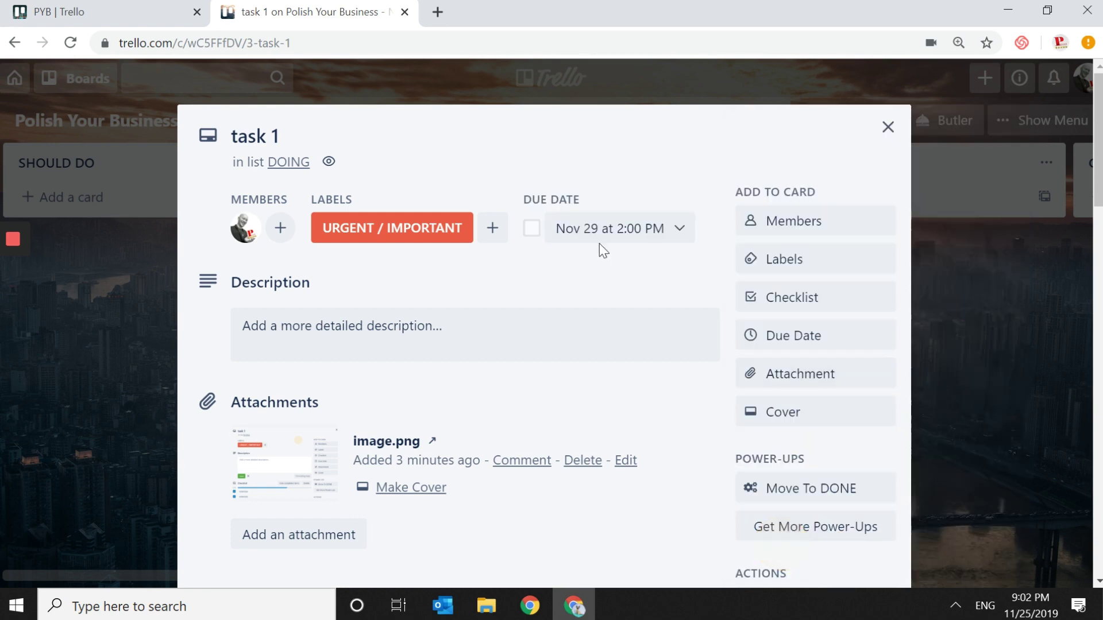
left_click(887, 127)
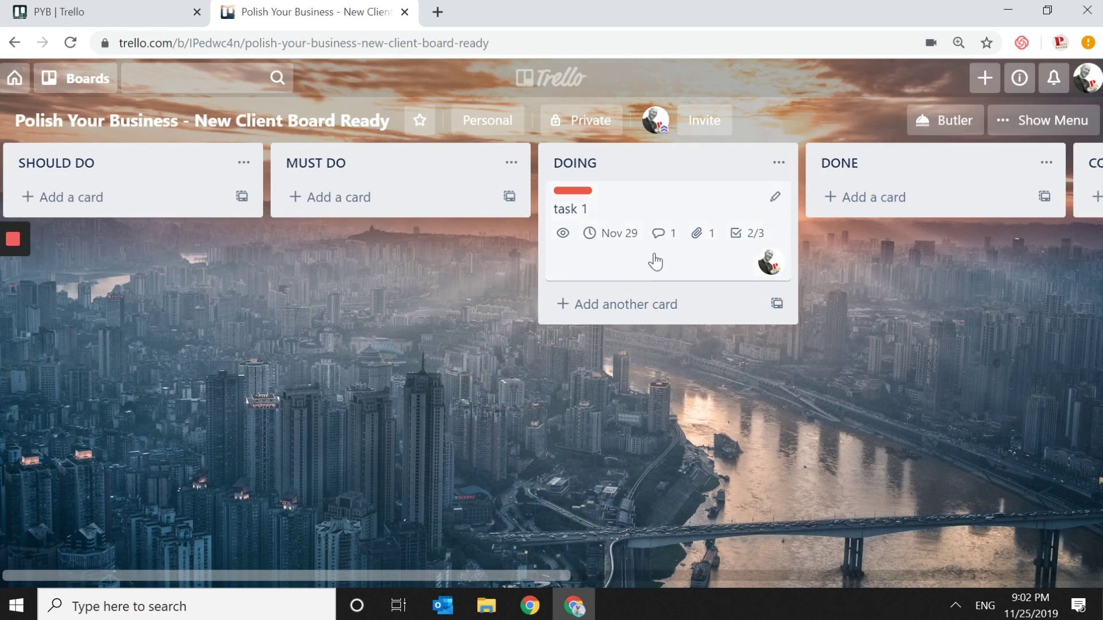
Check off the remaining checklist item 213412 on the task 1 card and close the card.
left_click(620, 241)
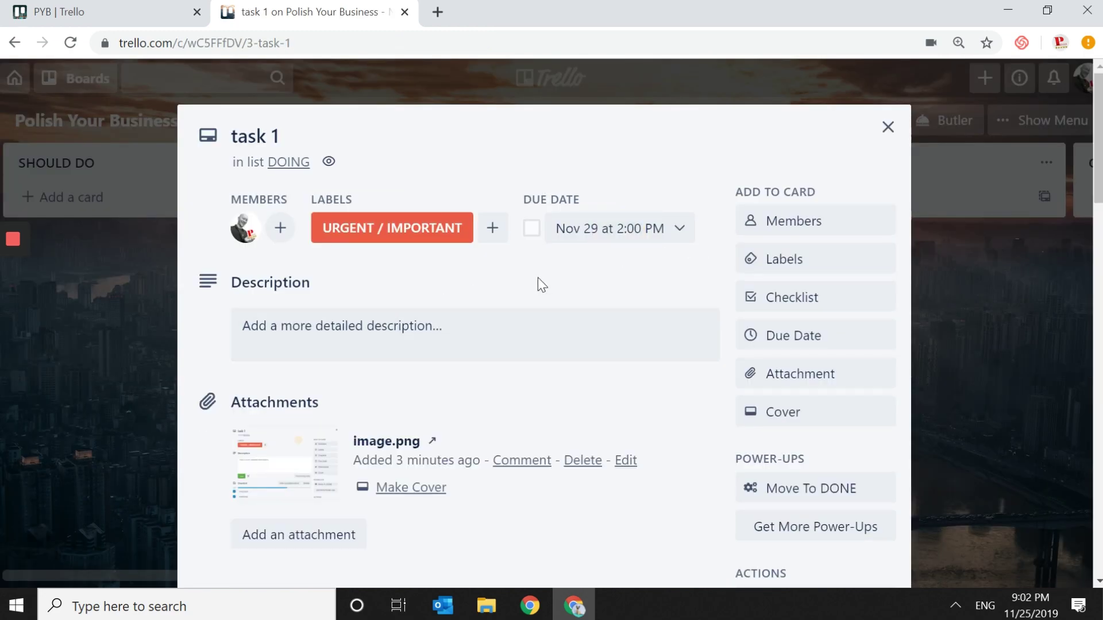
scroll(339, 342, "down", 3)
left_click(208, 534)
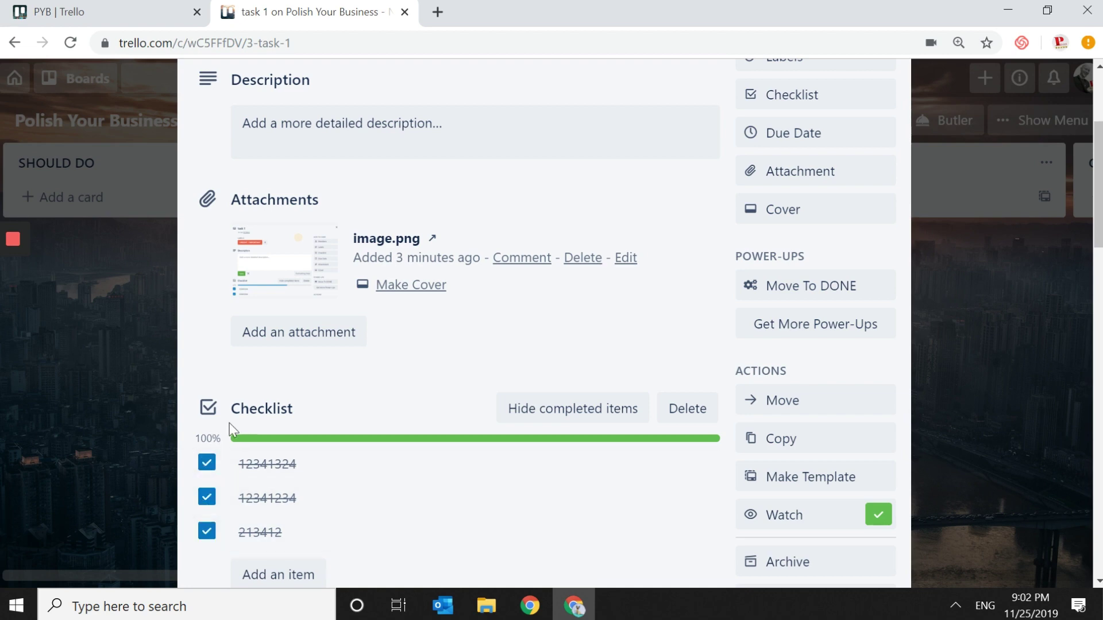
scroll(300, 457, "down", 3)
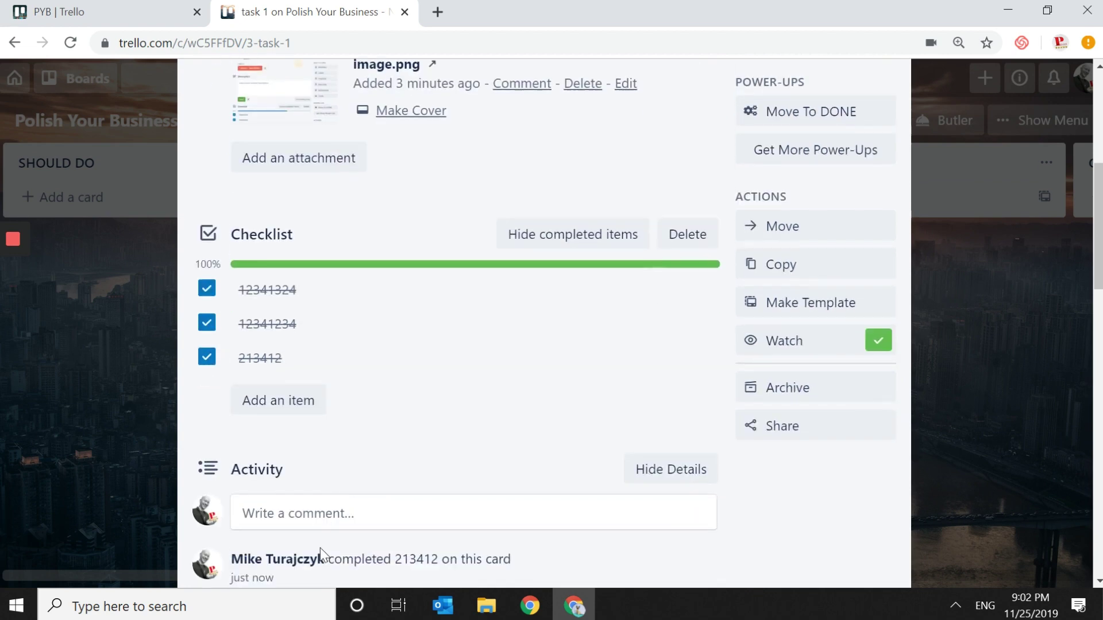
scroll(320, 394, "up", 5)
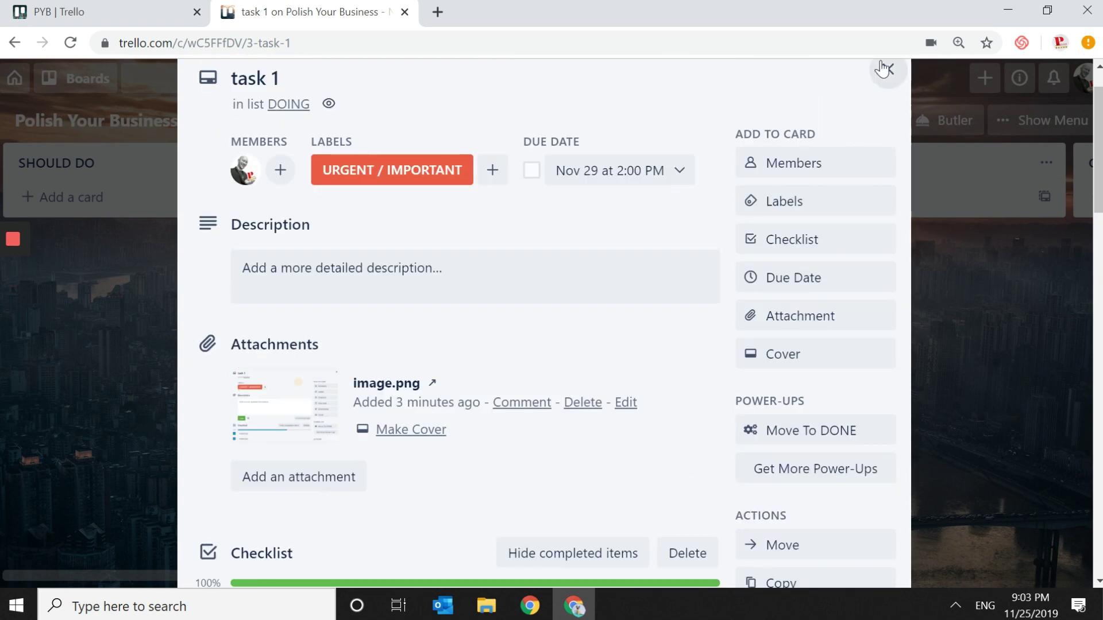
left_click(884, 69)
Mark the Nov 29 due date on the task 1 card as complete and close the card.
left_click(634, 247)
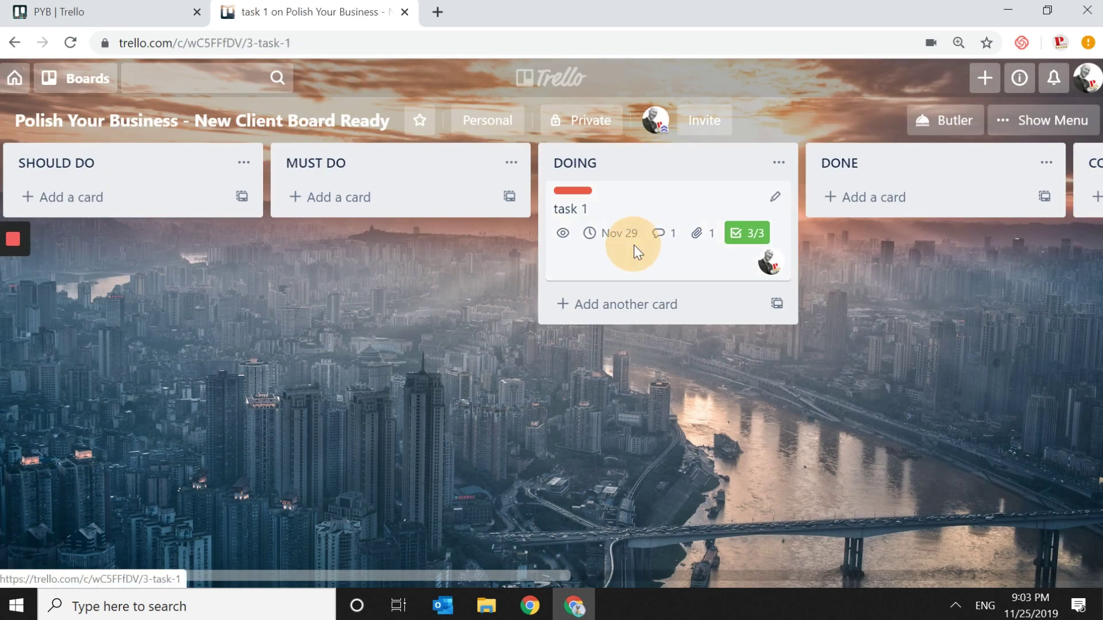
left_click(534, 230)
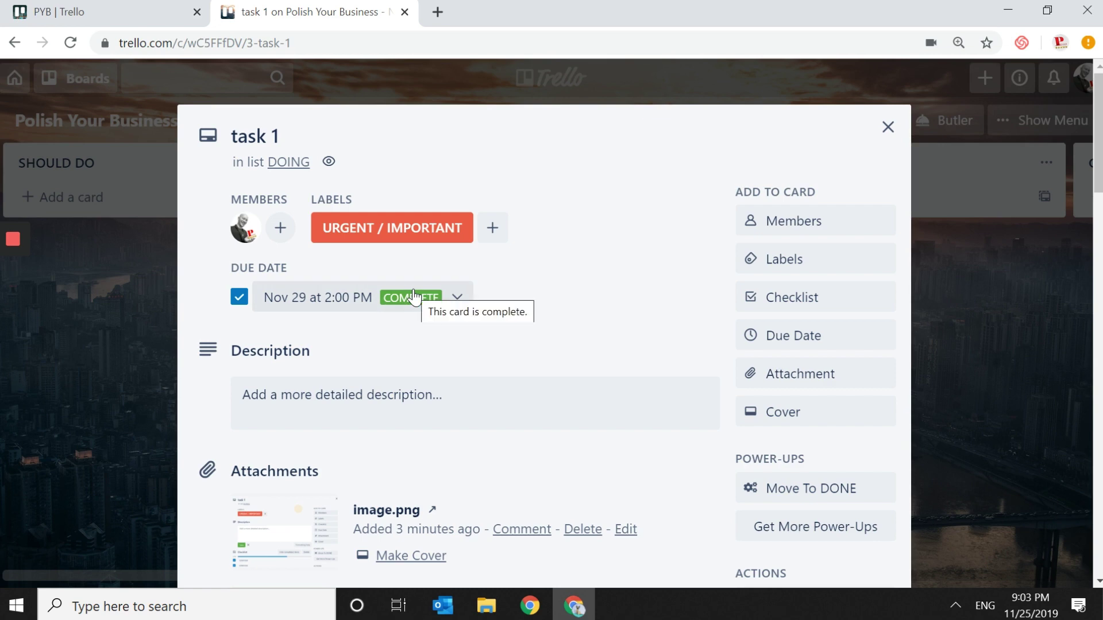
left_click(889, 126)
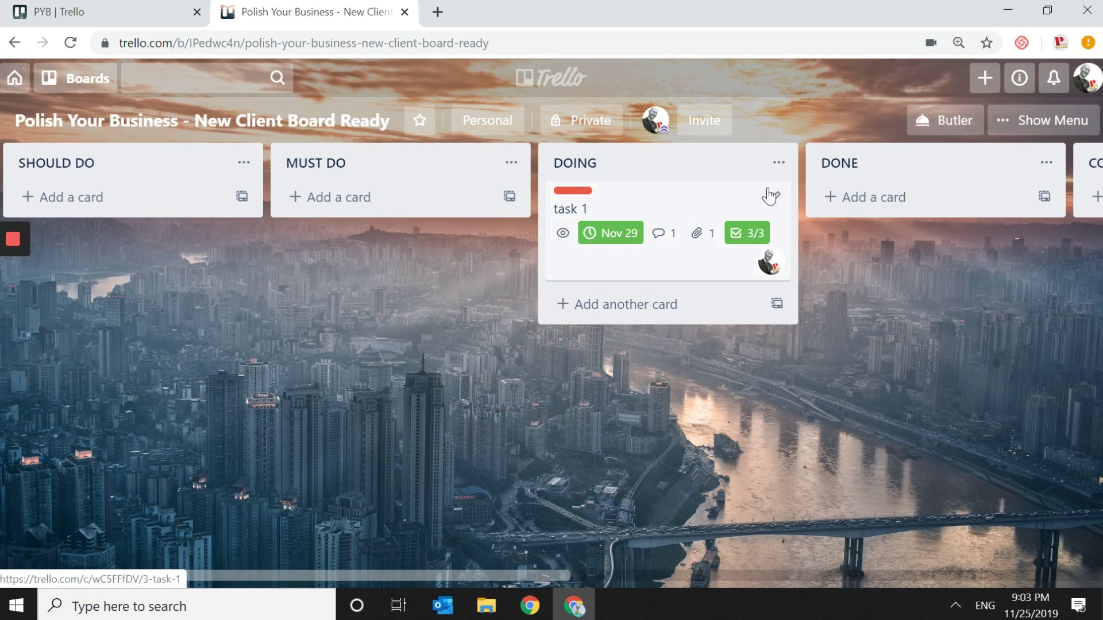
Send the task 1 card from DOING to the DONE list with its Move To DONE command and close the card.
left_click_drag(648, 212, 712, 223)
left_click_drag(804, 221, 517, 212)
left_click(517, 210)
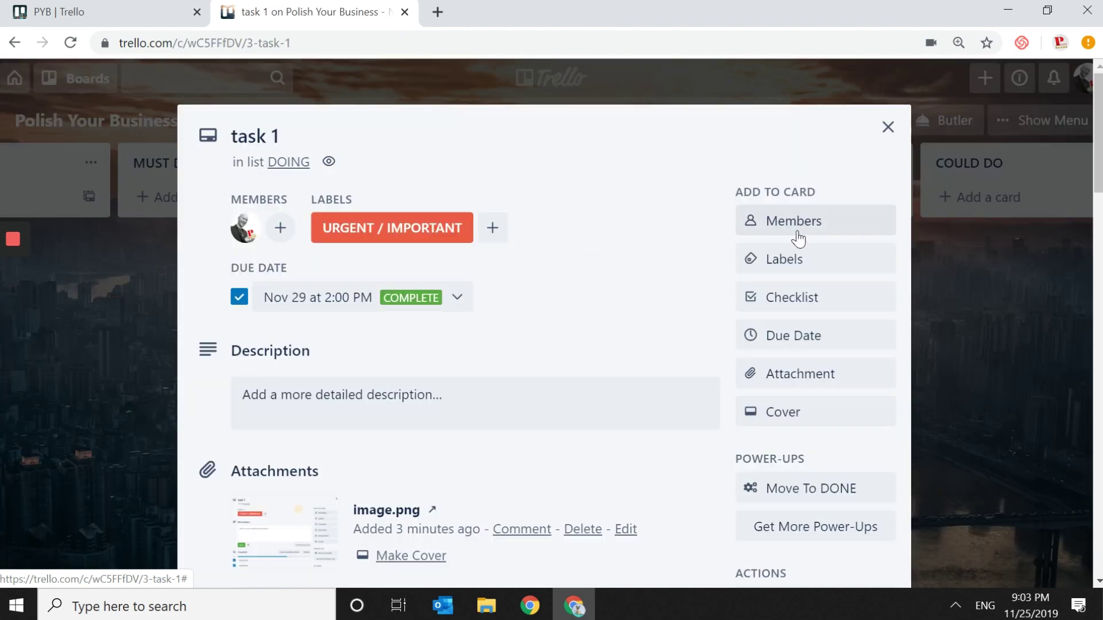
scroll(816, 494, "down", 3)
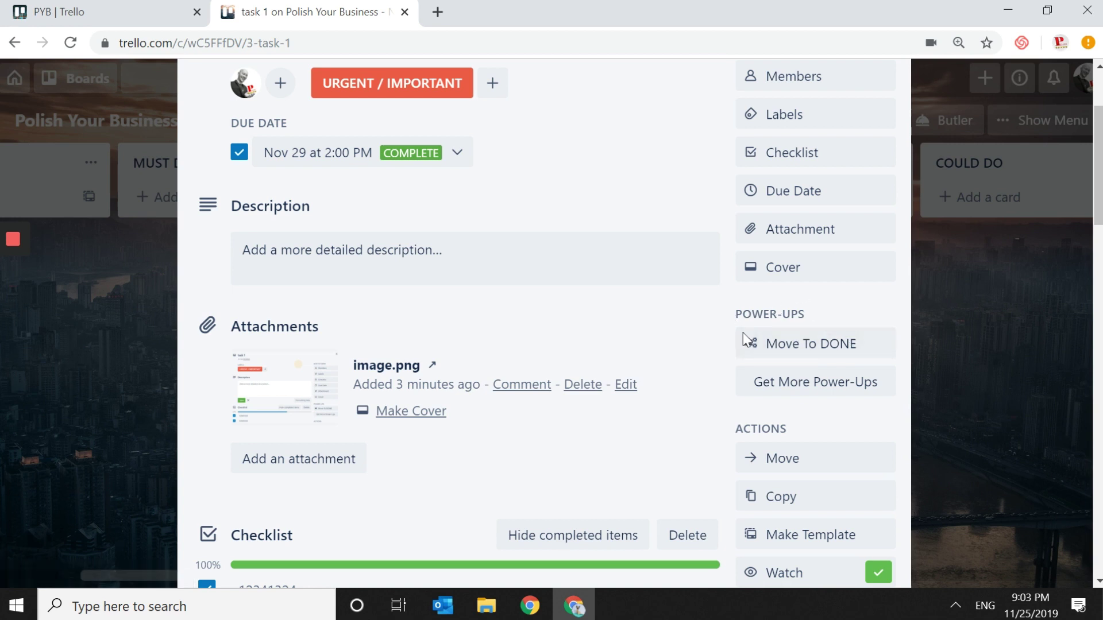
left_click(801, 348)
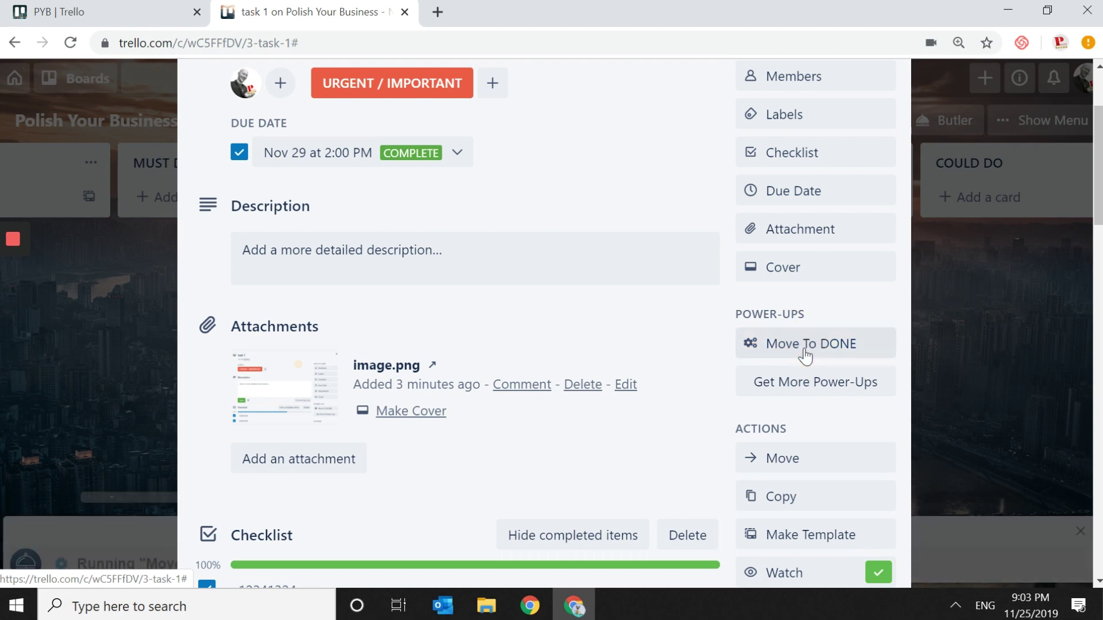
scroll(957, 332, "up", 3)
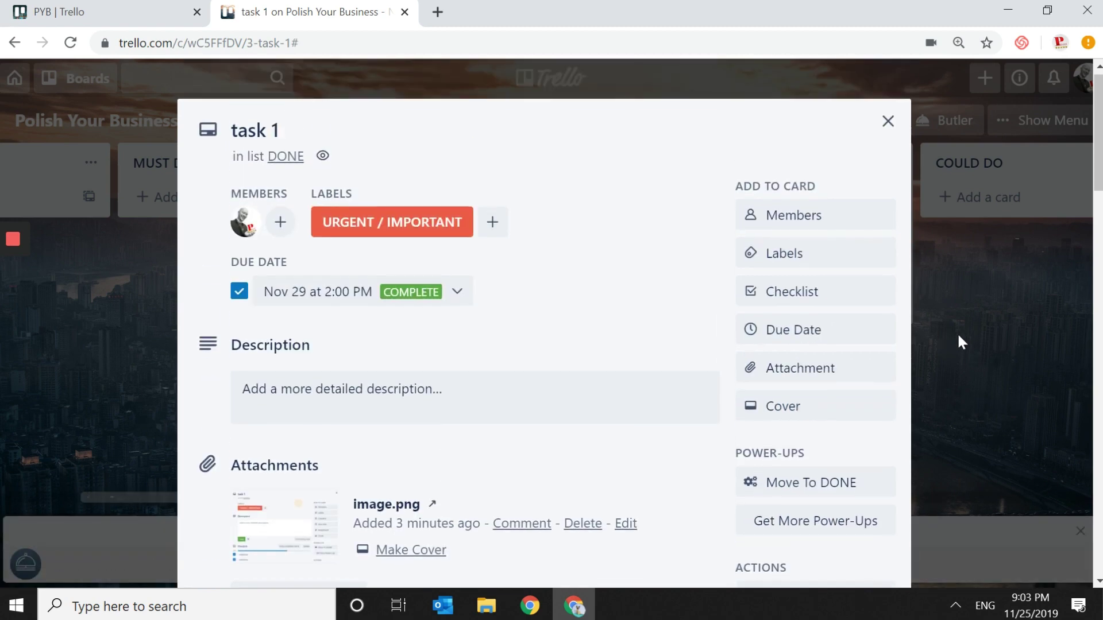
left_click(892, 130)
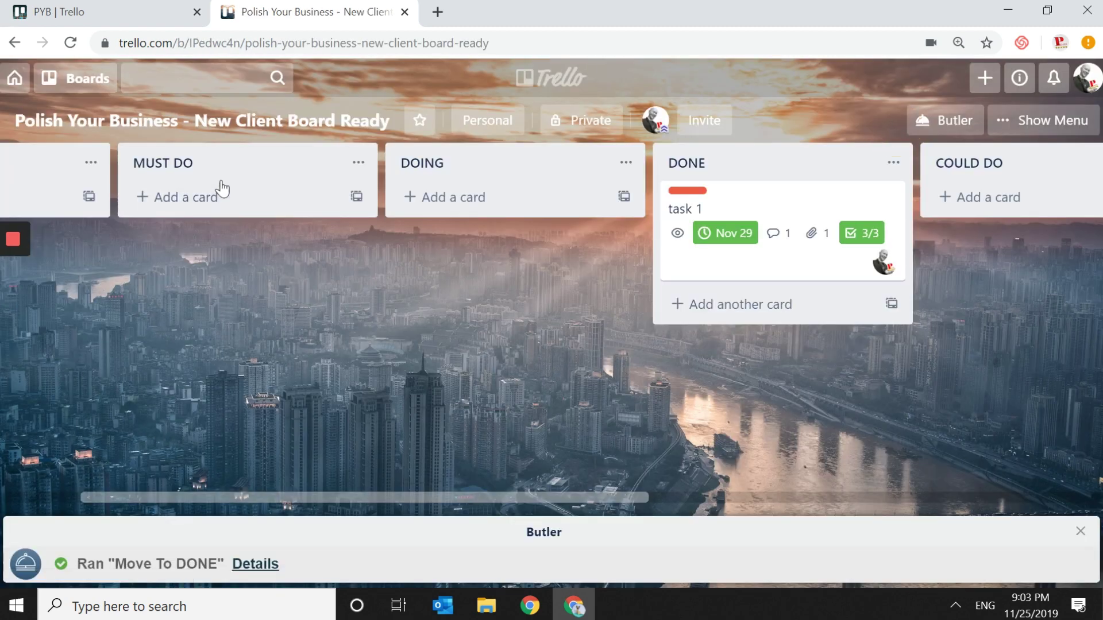
Add a card to the MUST DO list, title it "task 2" and close the card.
left_click_drag(320, 310, 471, 321)
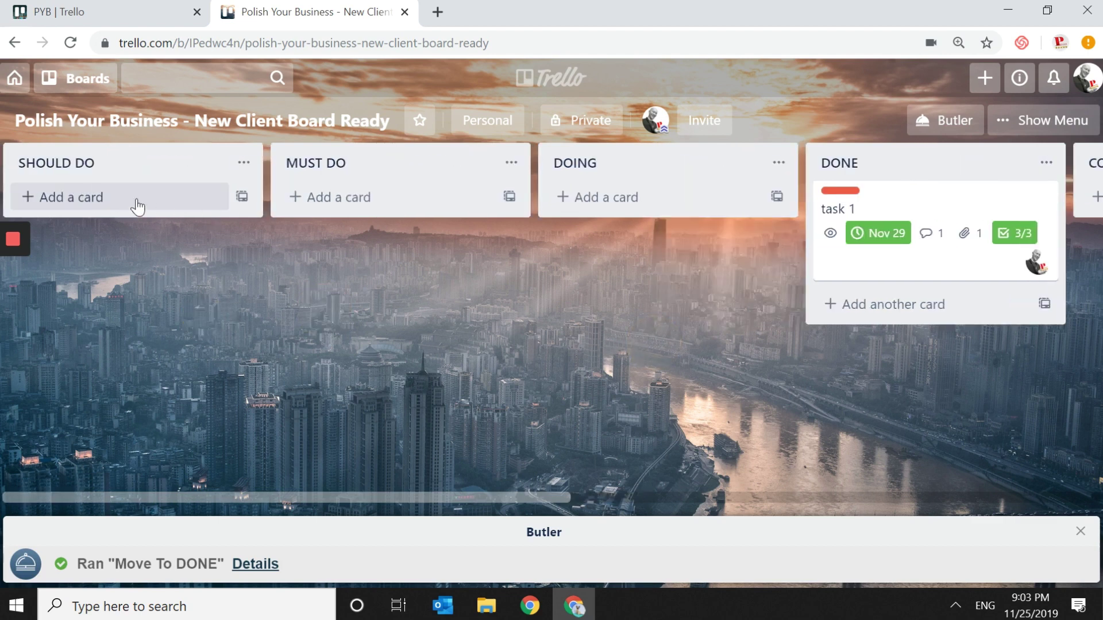
left_click(345, 198)
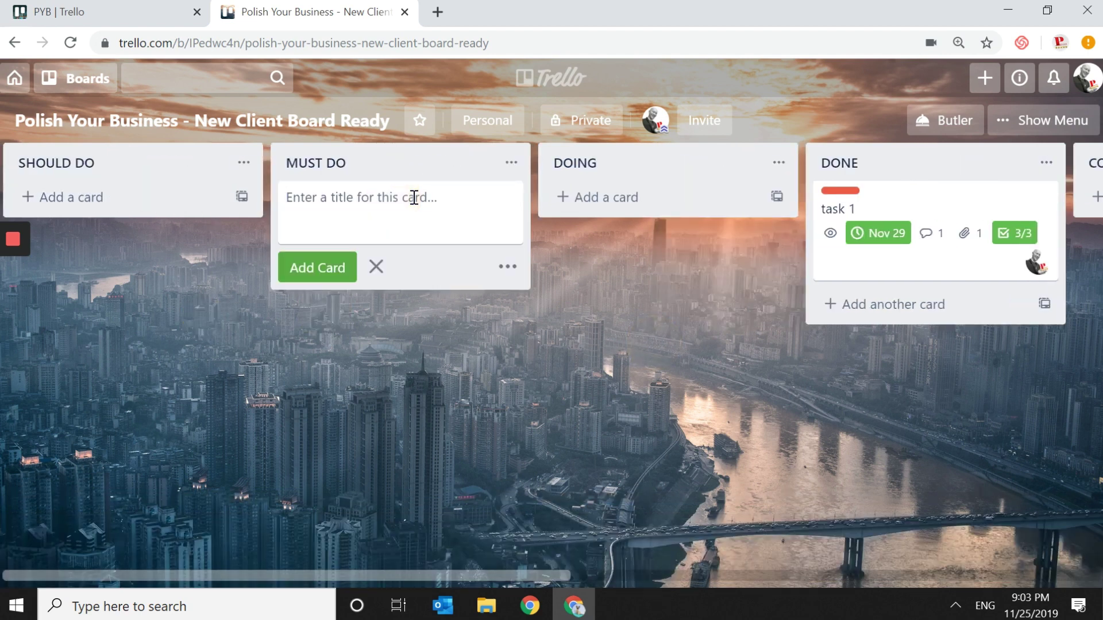
type("ta")
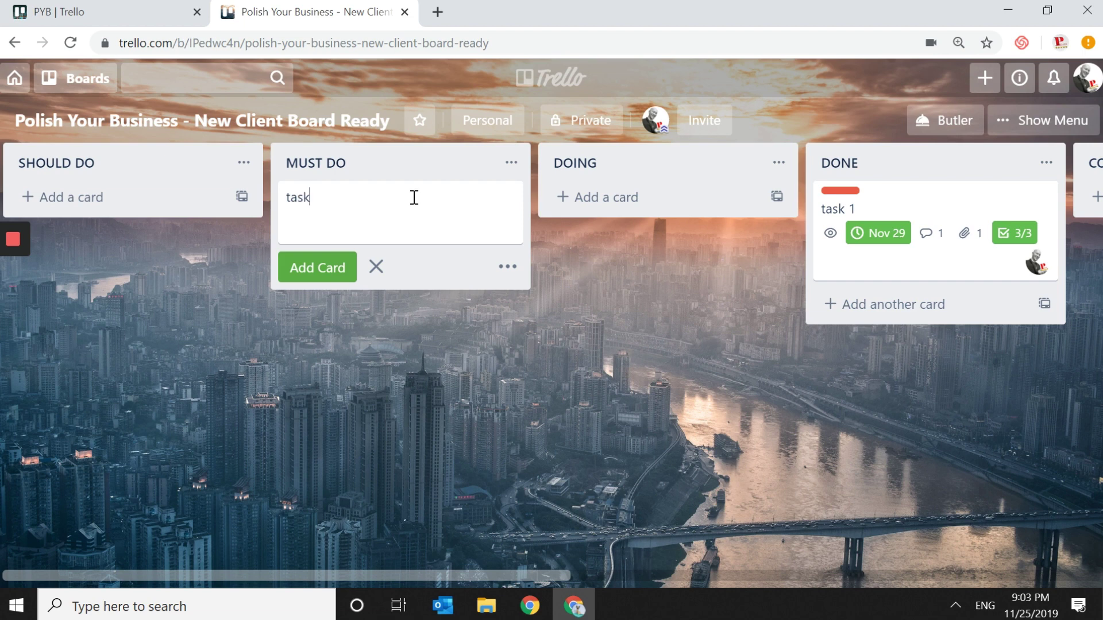
type("sk")
key("Return")
left_click(406, 197)
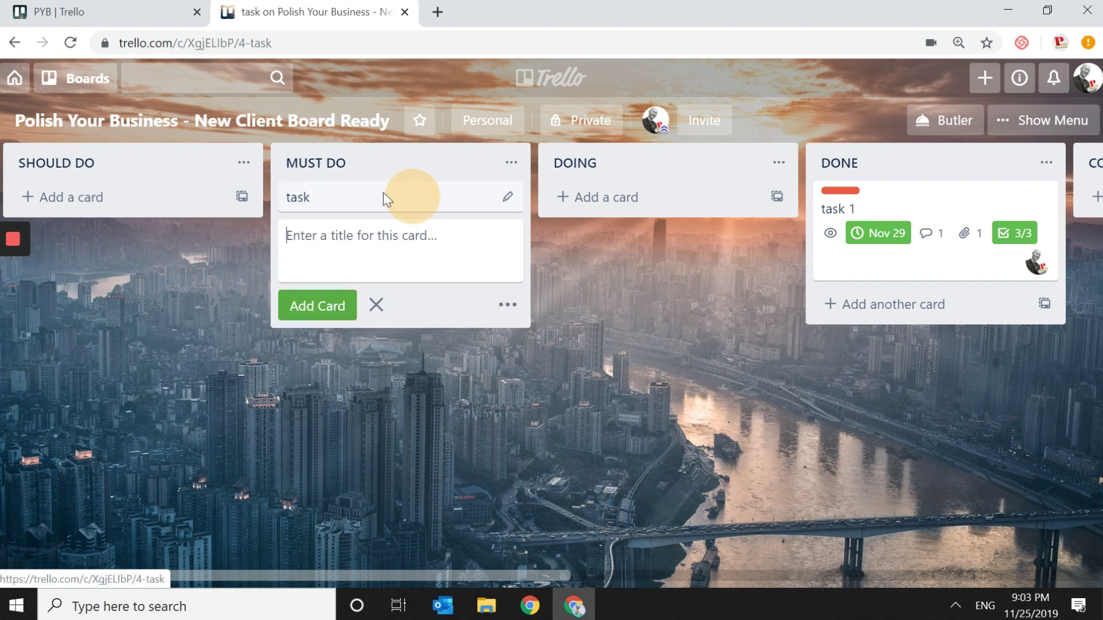
left_click(305, 140)
key("Return")
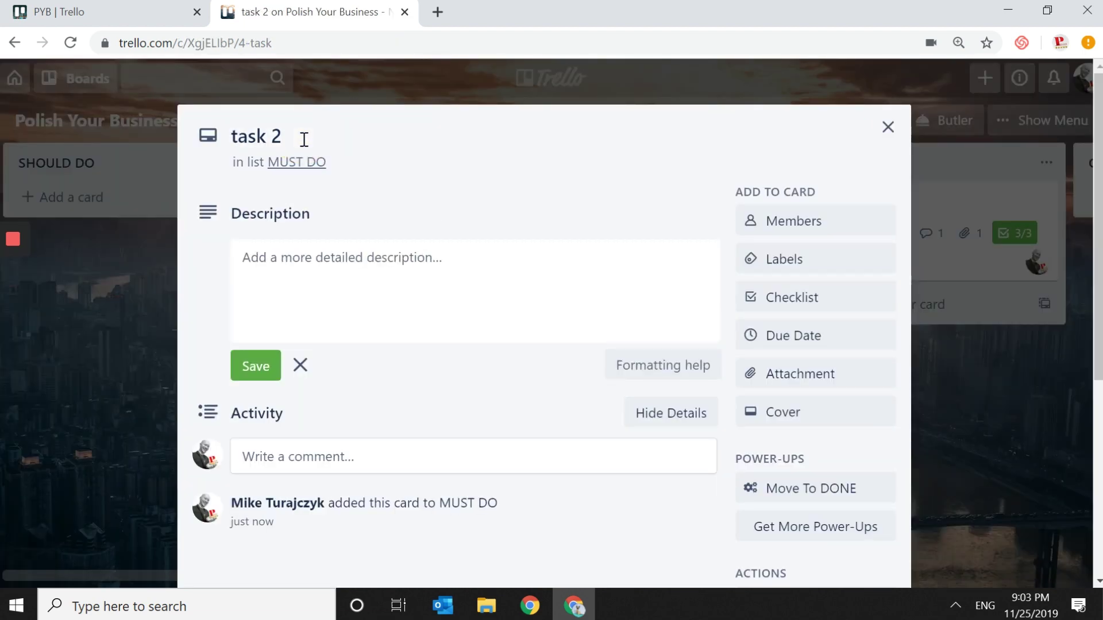
left_click(888, 127)
Add a "task 3" card to the MUST DO list and move both task 2 and task 3 to DOING.
left_click(357, 235)
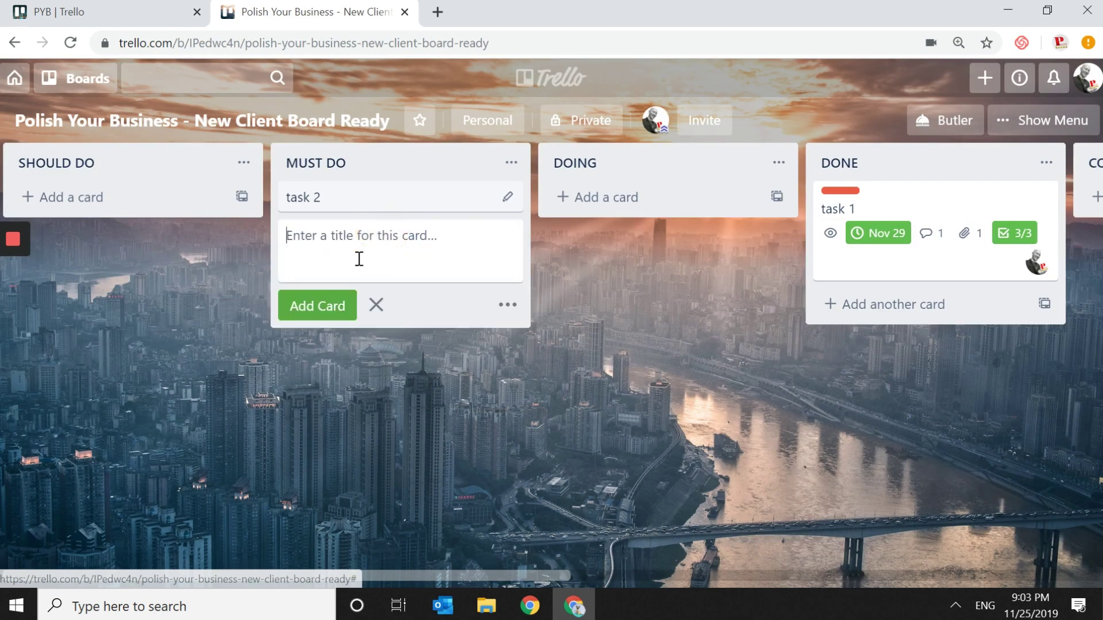
type("task 3")
key("Return")
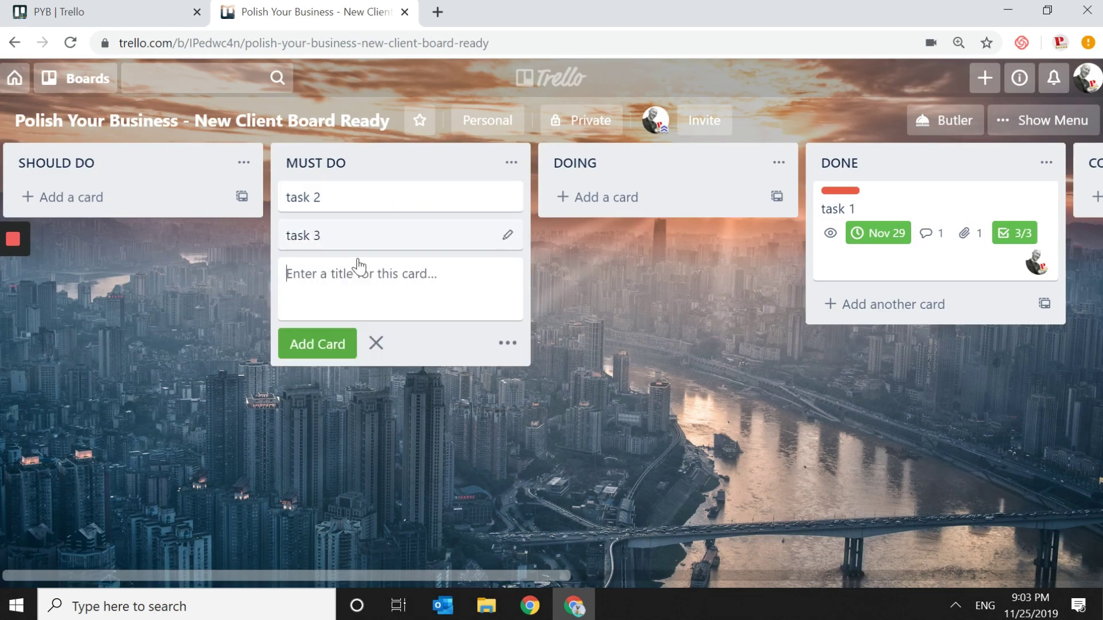
left_click(605, 347)
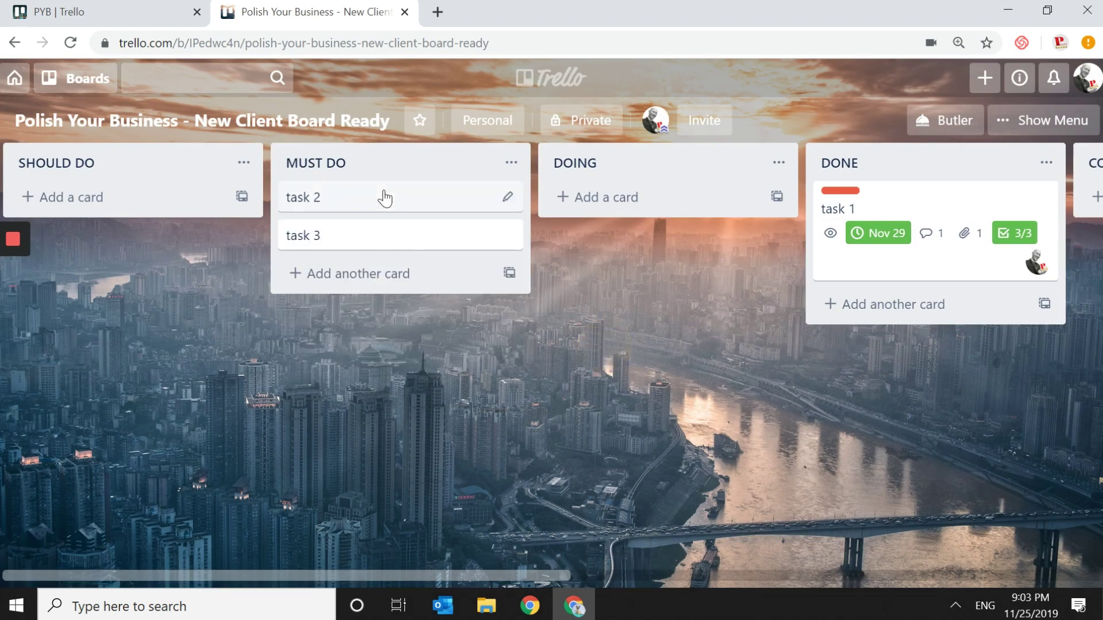
left_click_drag(384, 197, 669, 199)
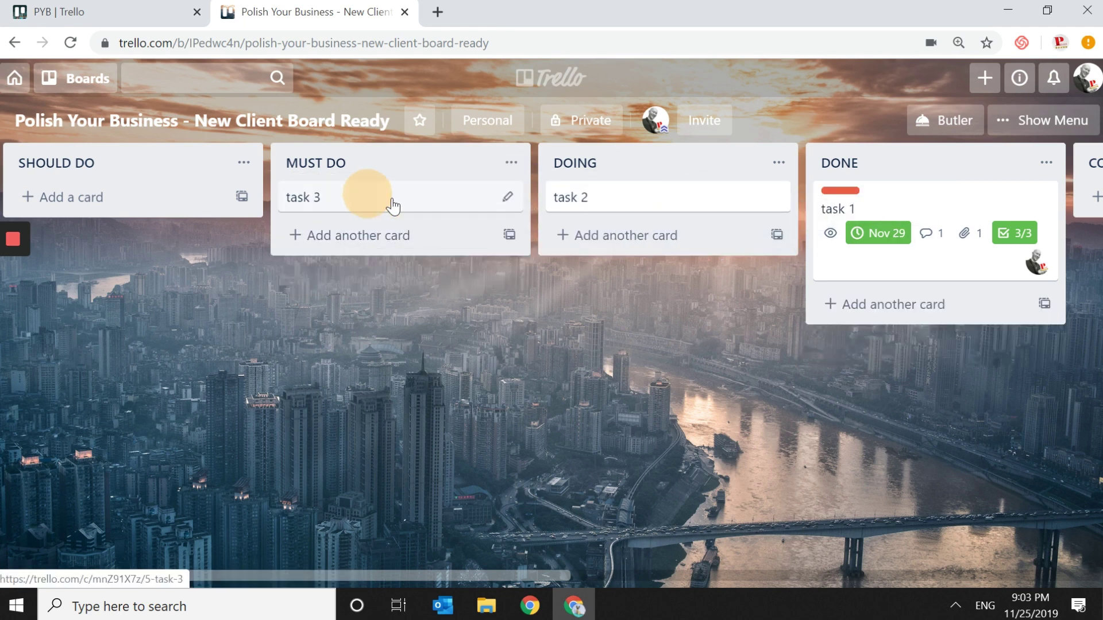
left_click_drag(388, 201, 643, 236)
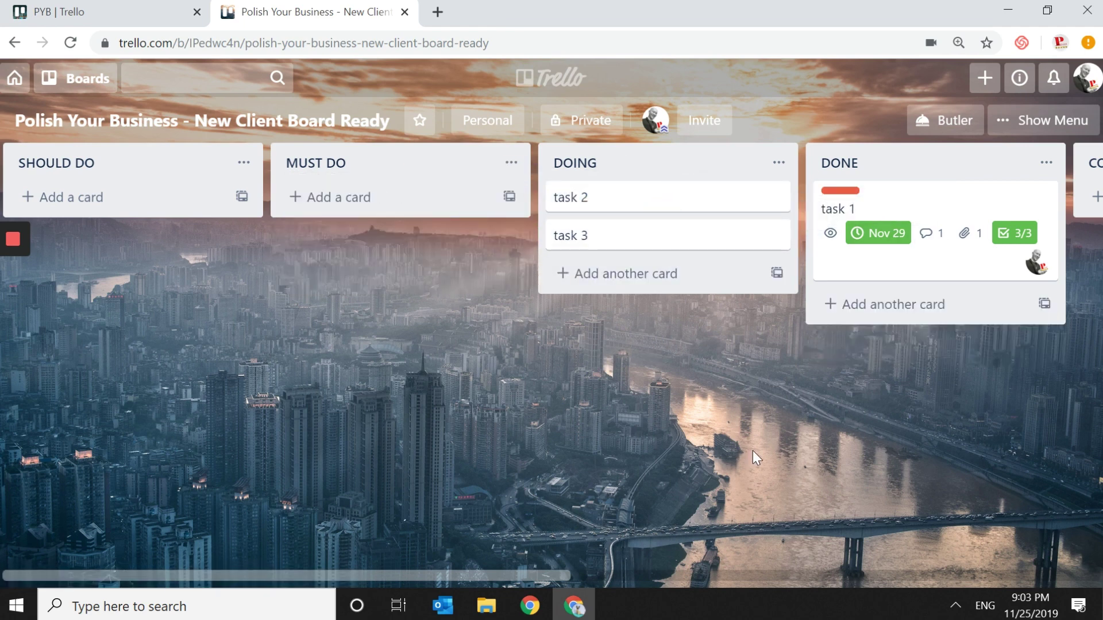
Add a card titled "meet Tony Robbins" to the IDEAS / FUTURE list.
left_click_drag(761, 449, 330, 462)
left_click_drag(858, 427, 413, 435)
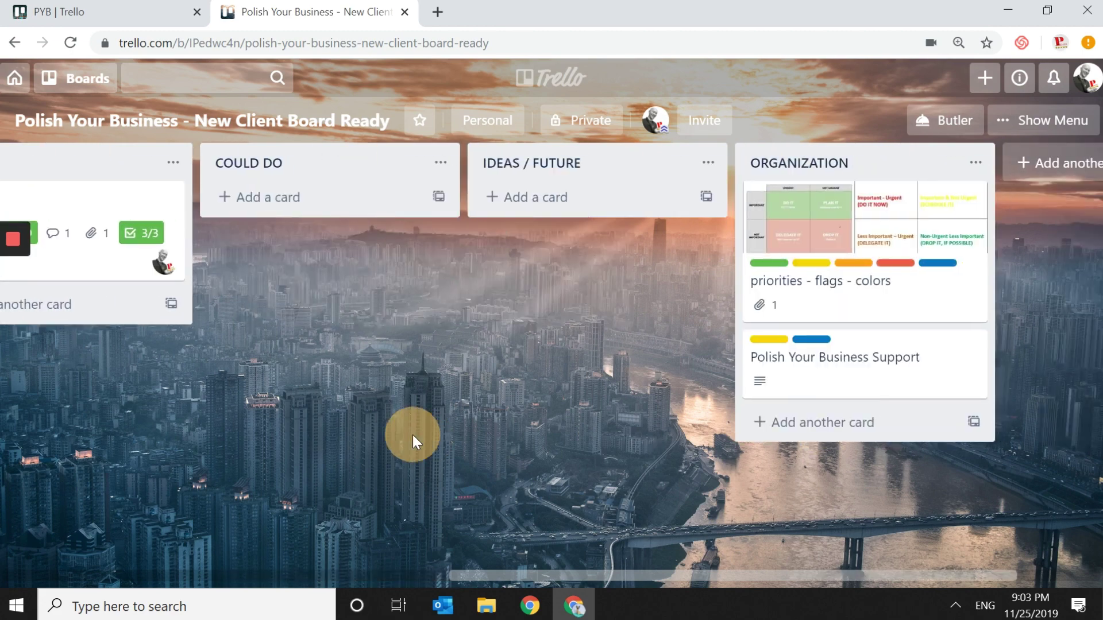
scroll(301, 433, "left", 5)
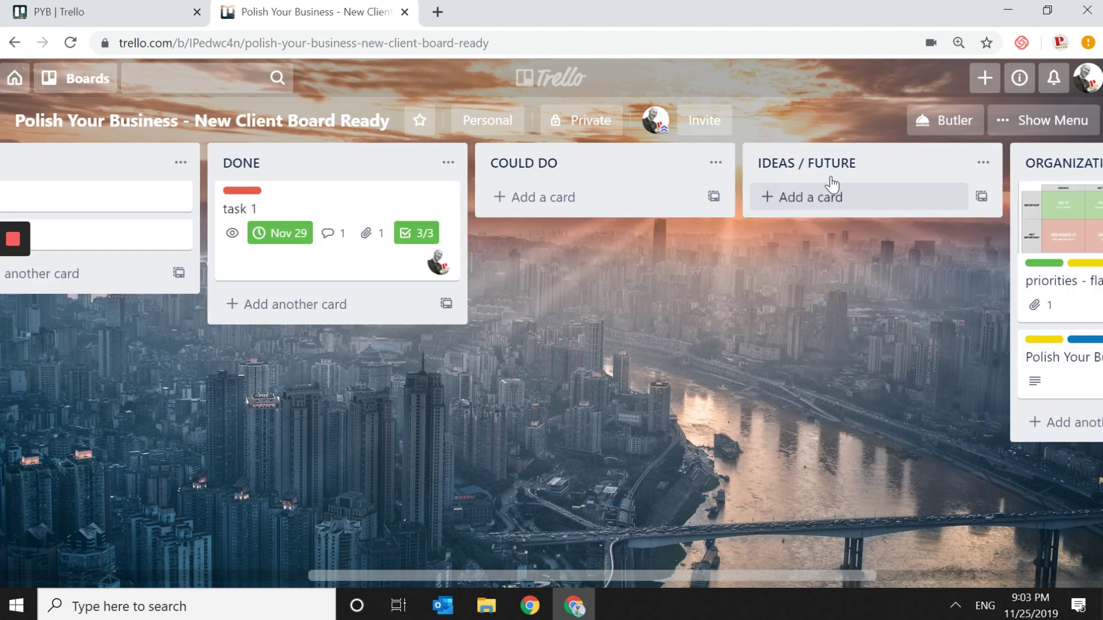
left_click_drag(800, 295, 629, 333)
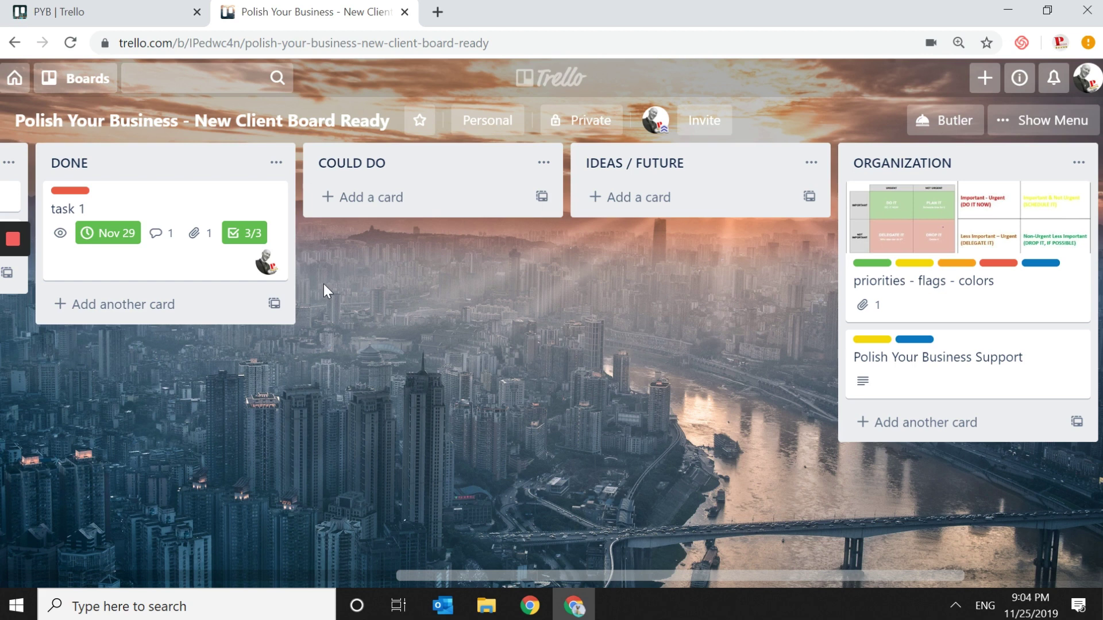
left_click(631, 205)
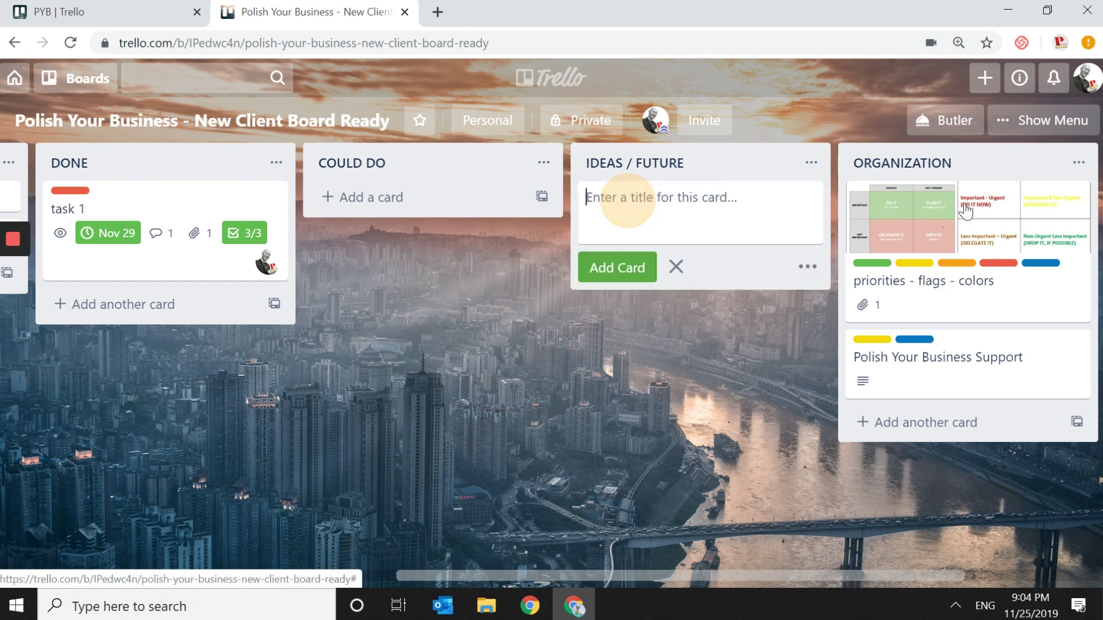
type("m")
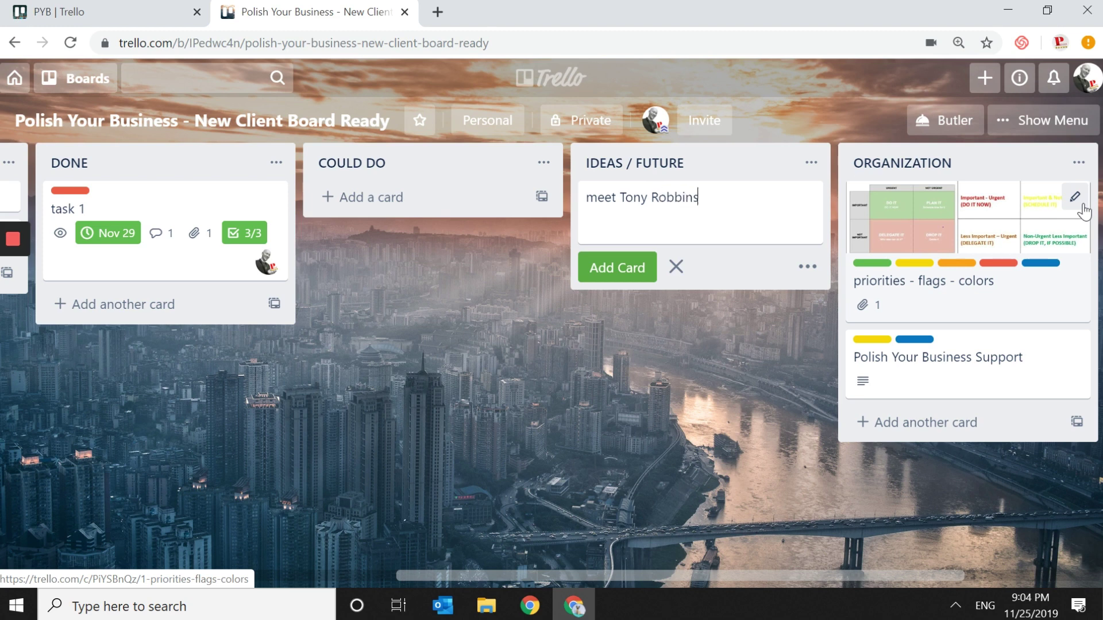
type("eet Tony Robbins")
key("Return")
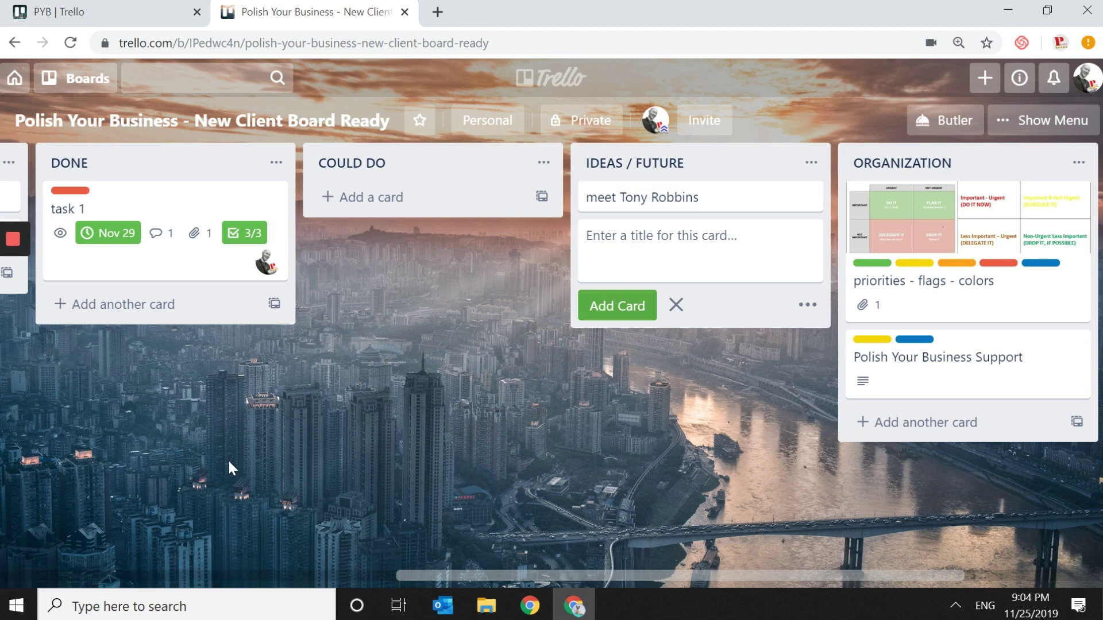
left_click_drag(227, 458, 601, 474)
Rename the card in the IDEAS / FUTURE list to "work with Tony Robbins" and close it.
left_click_drag(873, 416, 629, 425)
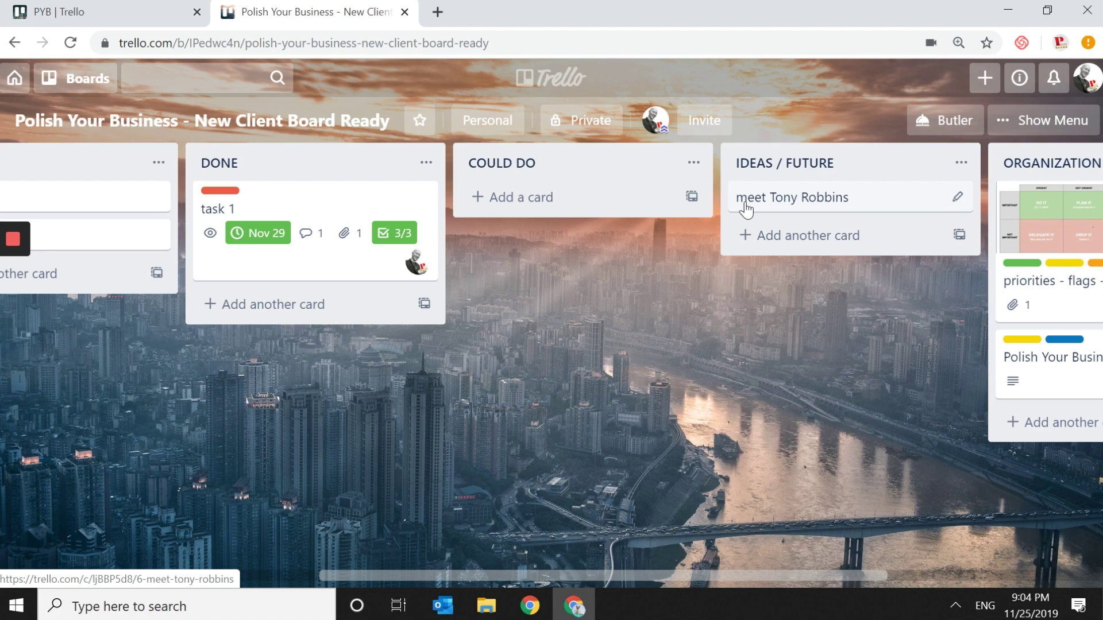
left_click_drag(264, 428, 918, 415)
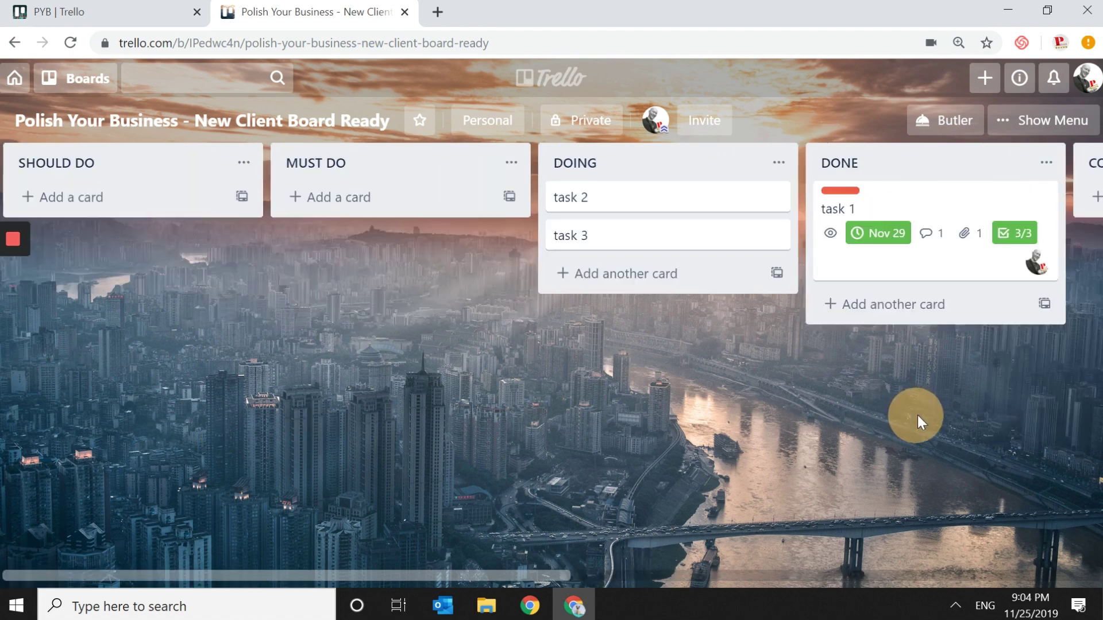
scroll(756, 409, "right", 8)
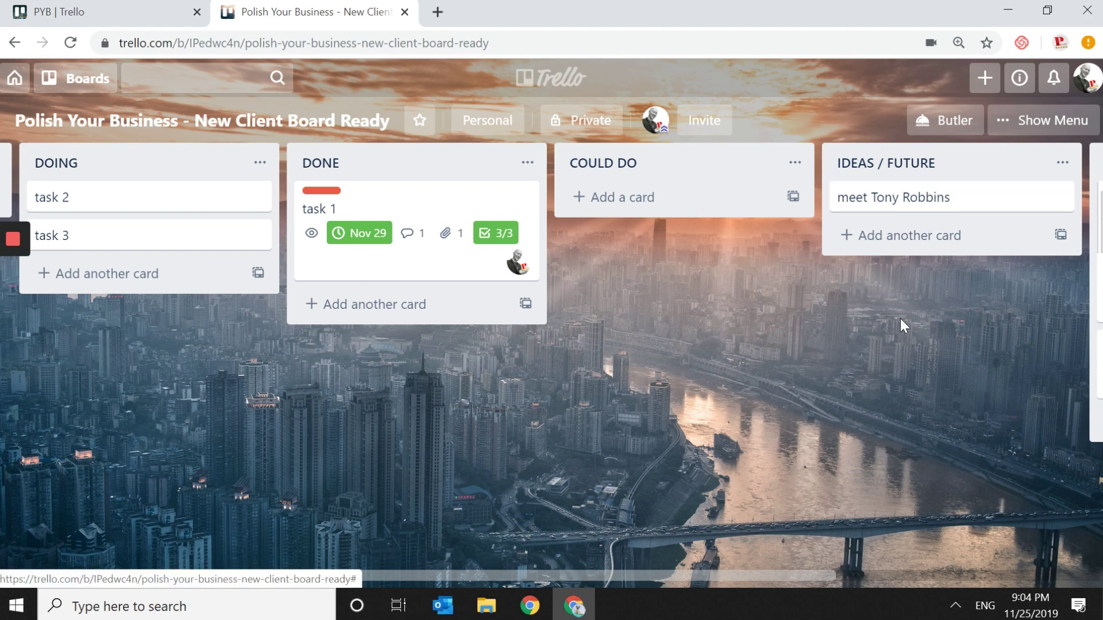
left_click_drag(906, 206, 854, 249)
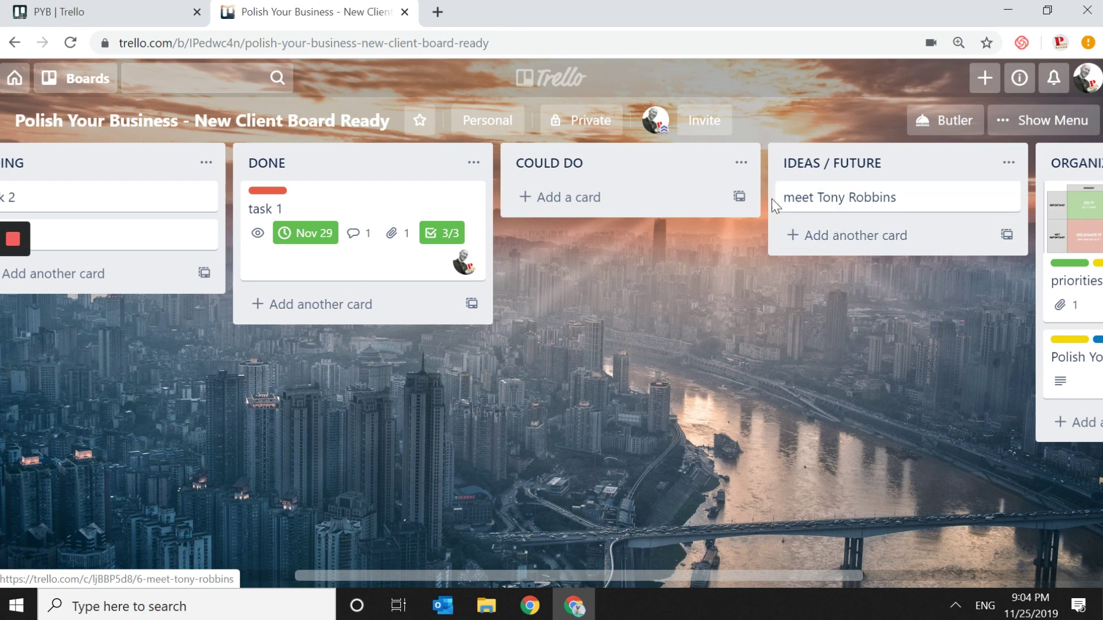
left_click(802, 212)
left_click_drag(276, 138, 163, 122)
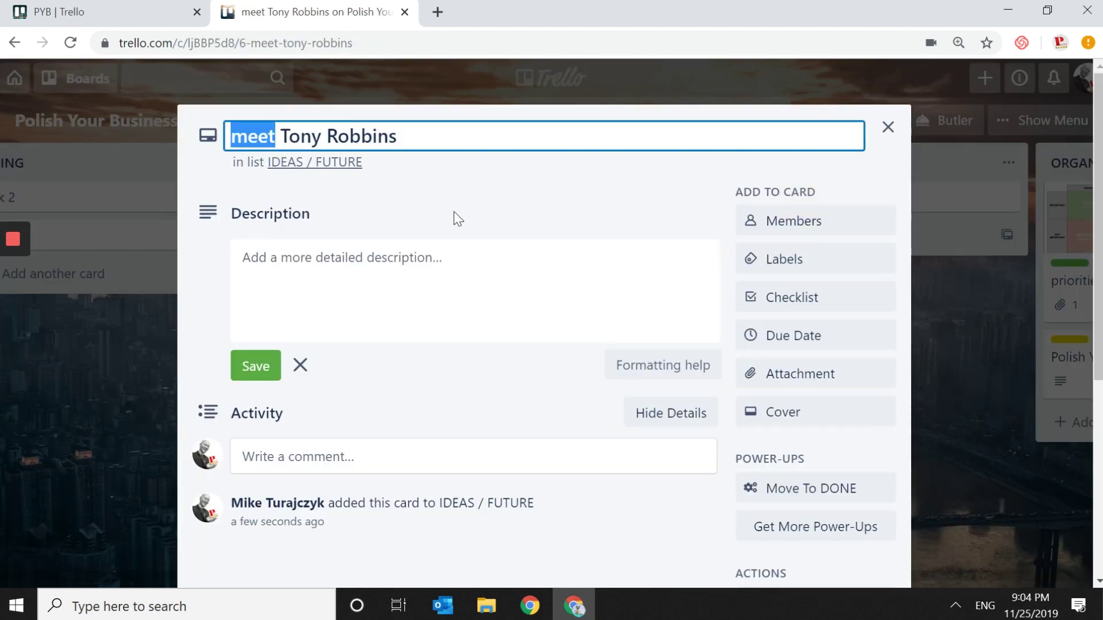
type("work")
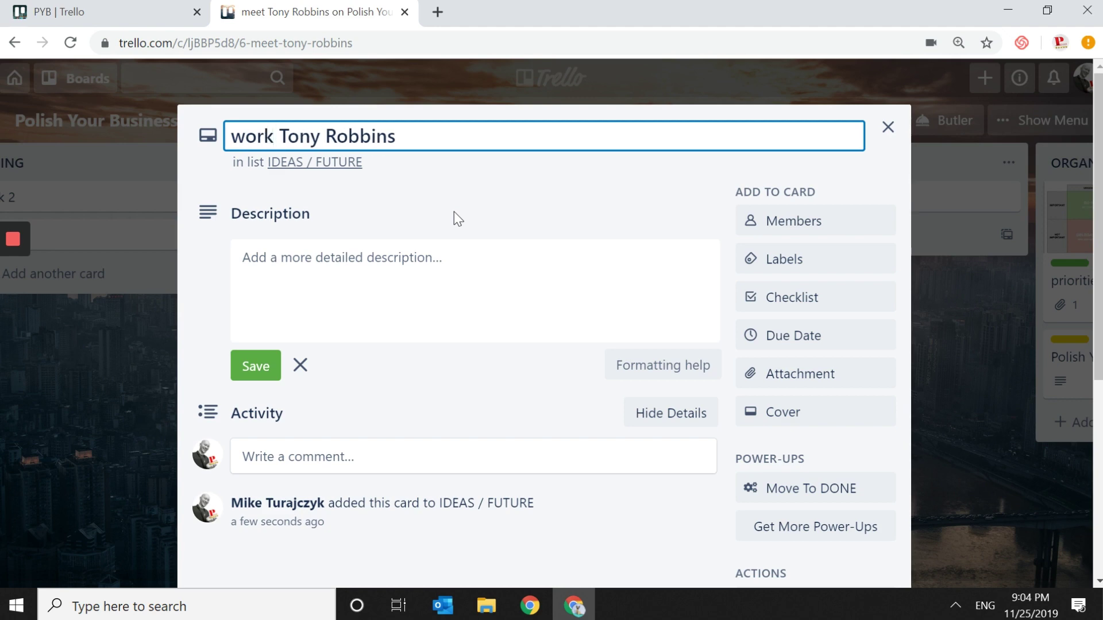
type(" with")
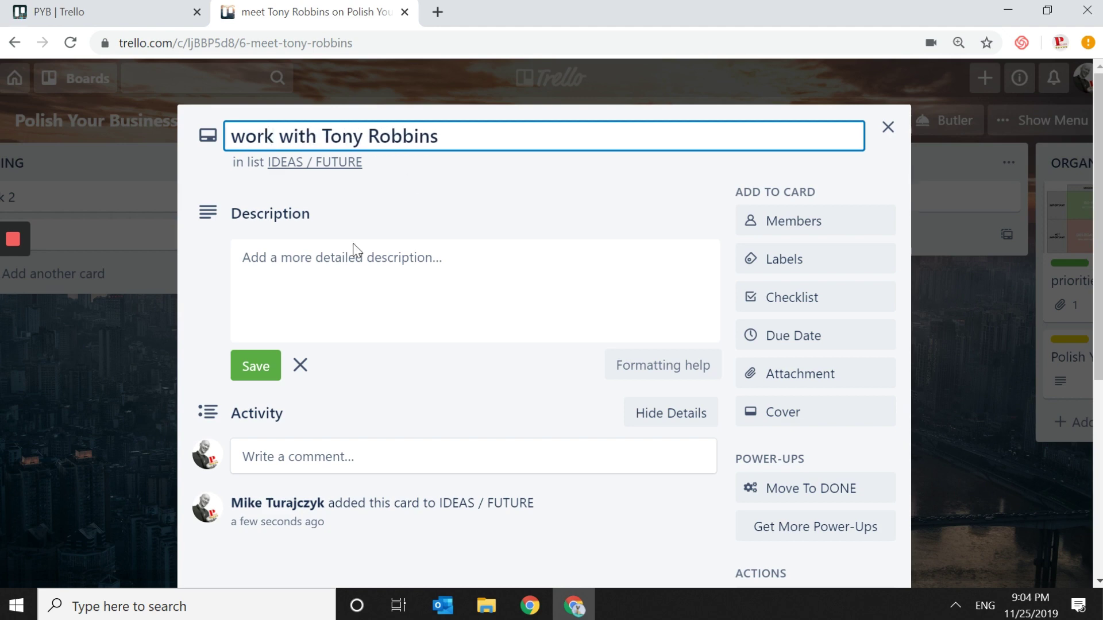
left_click(260, 375)
left_click(889, 125)
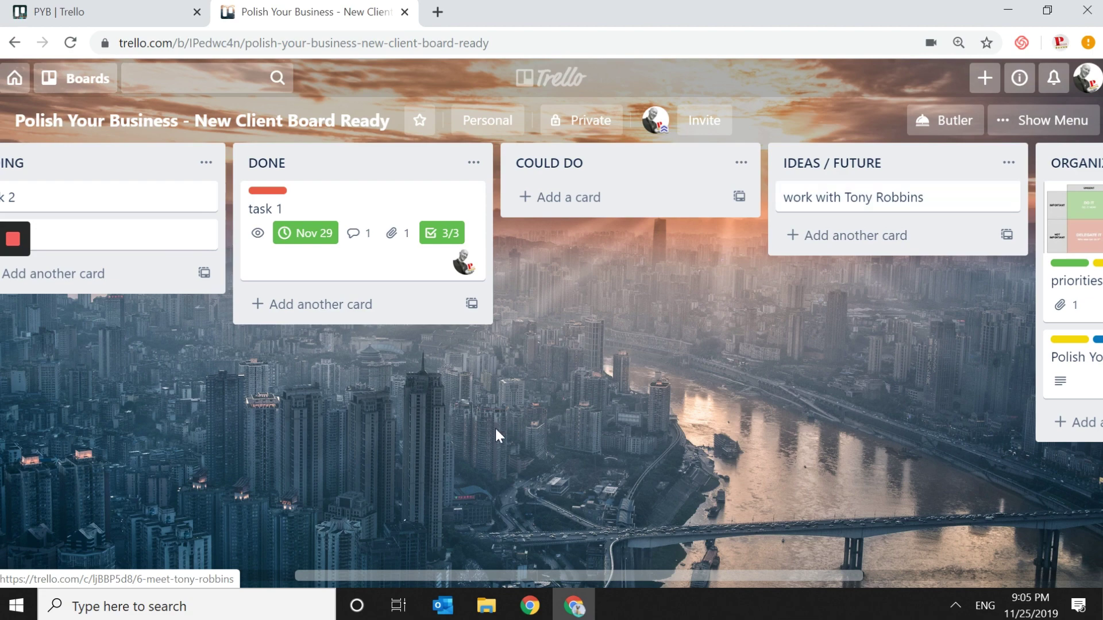
On the PYB board, open the "Facebook invitation to Polish Your Business" shortcut card, select its full description text and close the card.
scroll(362, 257, "left", 5)
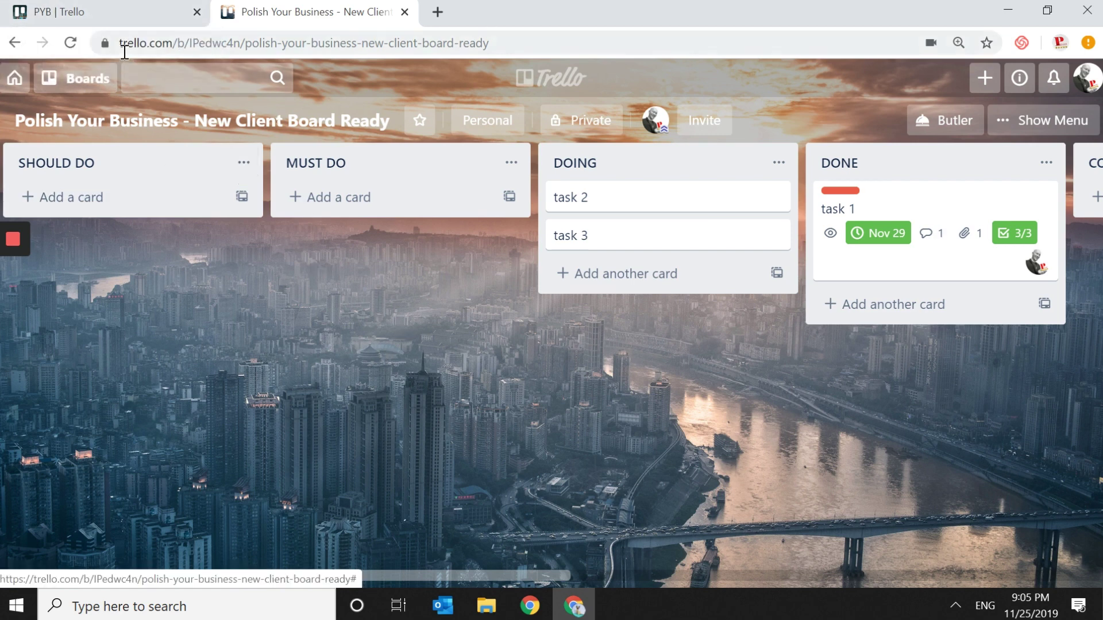
left_click(110, 22)
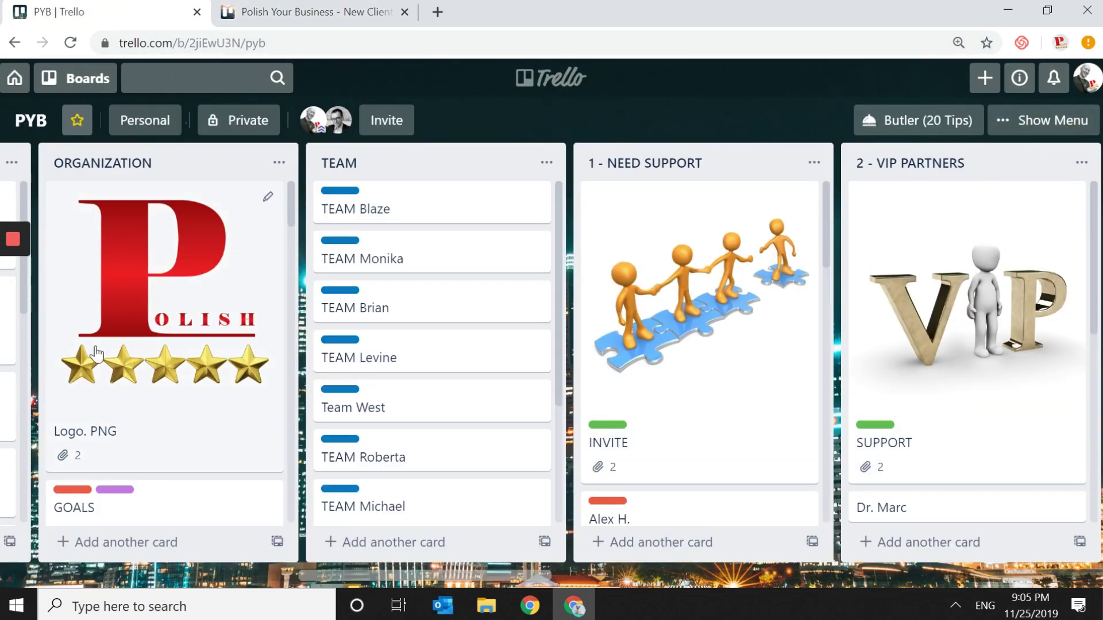
scroll(110, 162, "left", 5)
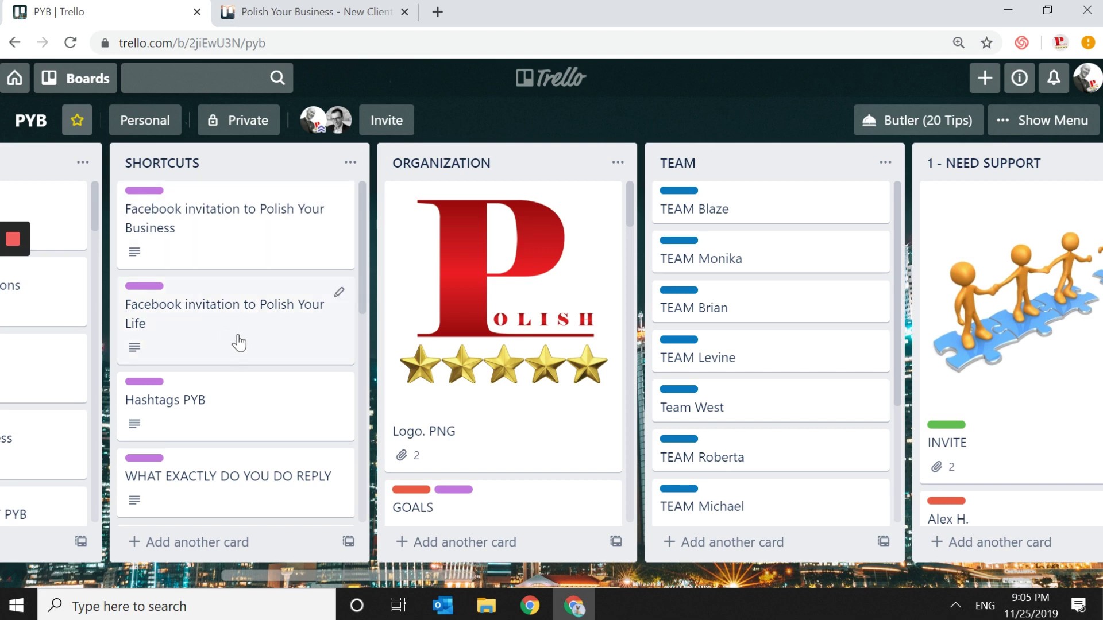
left_click(249, 238)
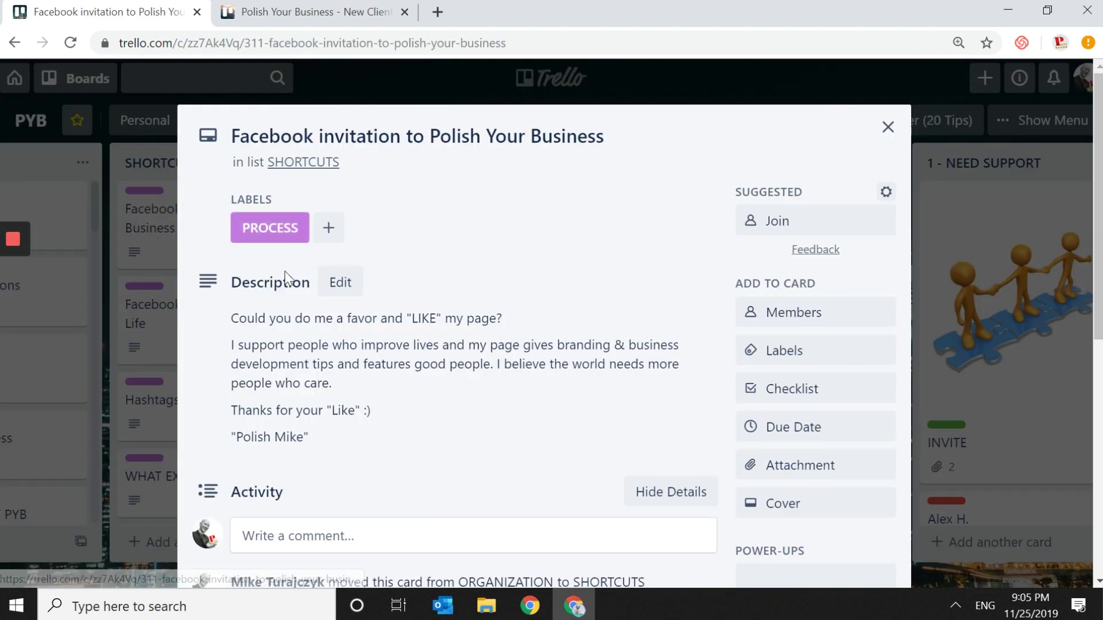
left_click(352, 345)
key("ctrl+a")
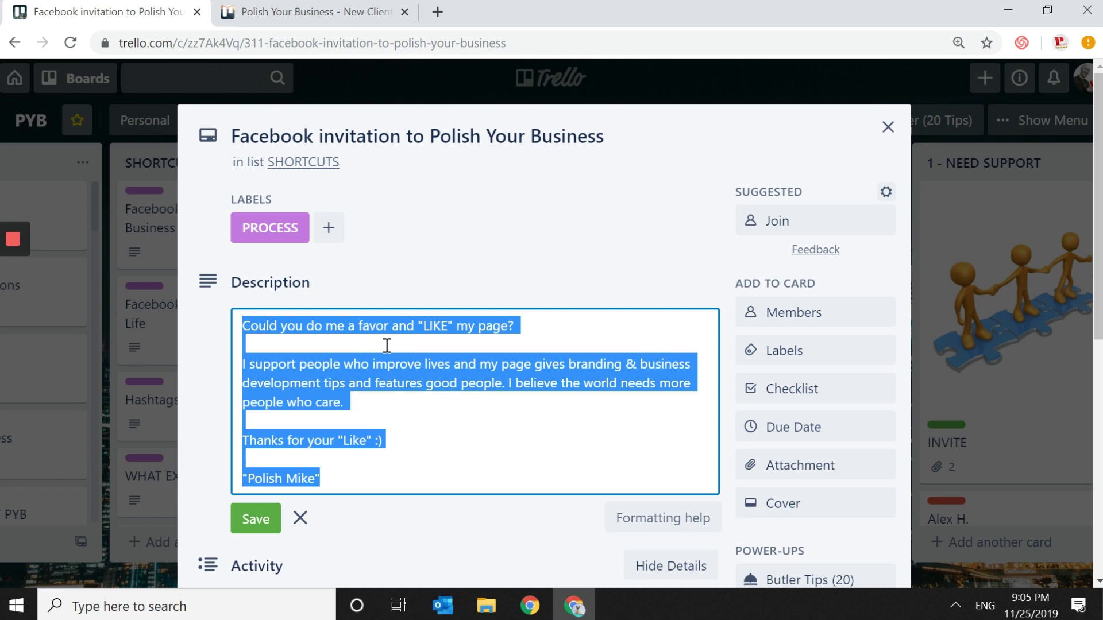
left_click(888, 126)
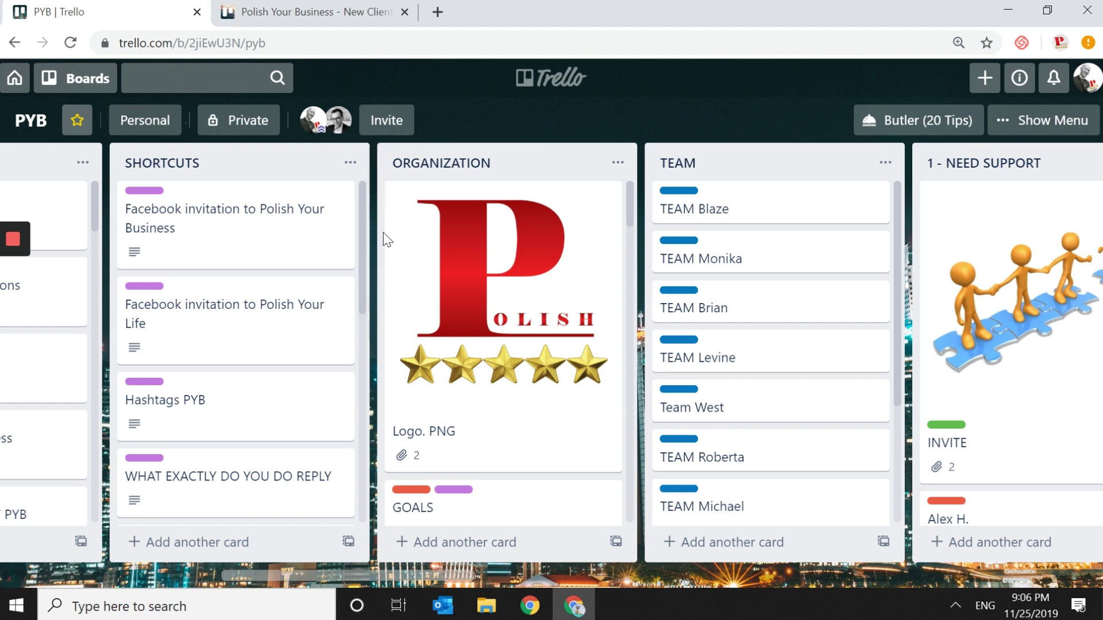
On the Polish Your Business - New Client Board Ready board, label the task 2 card NON - URGENT / IMPORTANT and close it.
left_click_drag(354, 573, 305, 564)
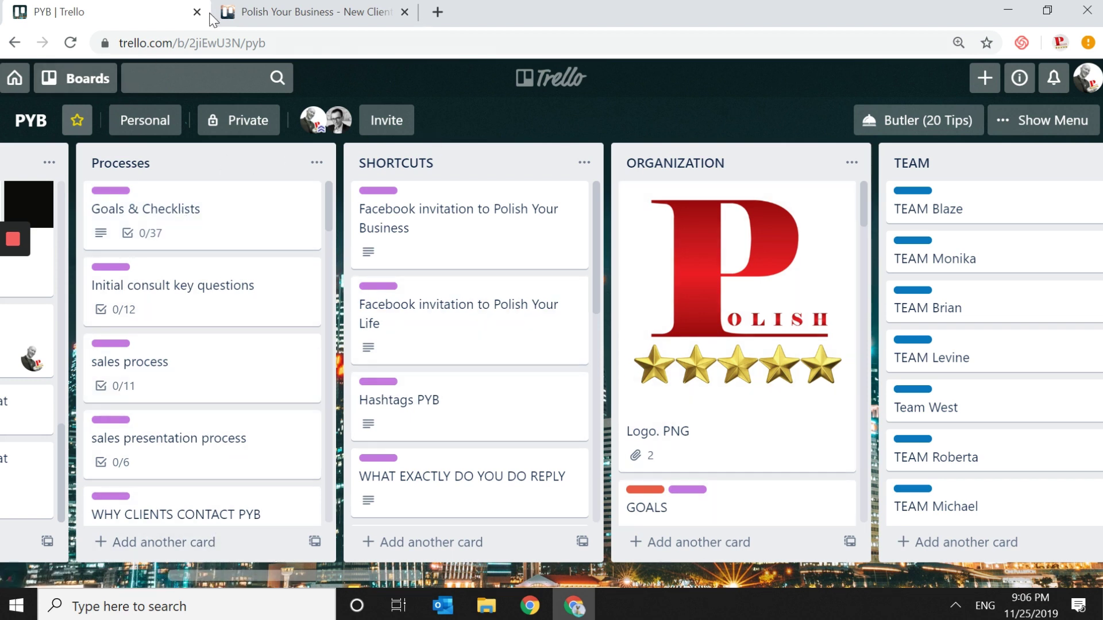
left_click(264, 11)
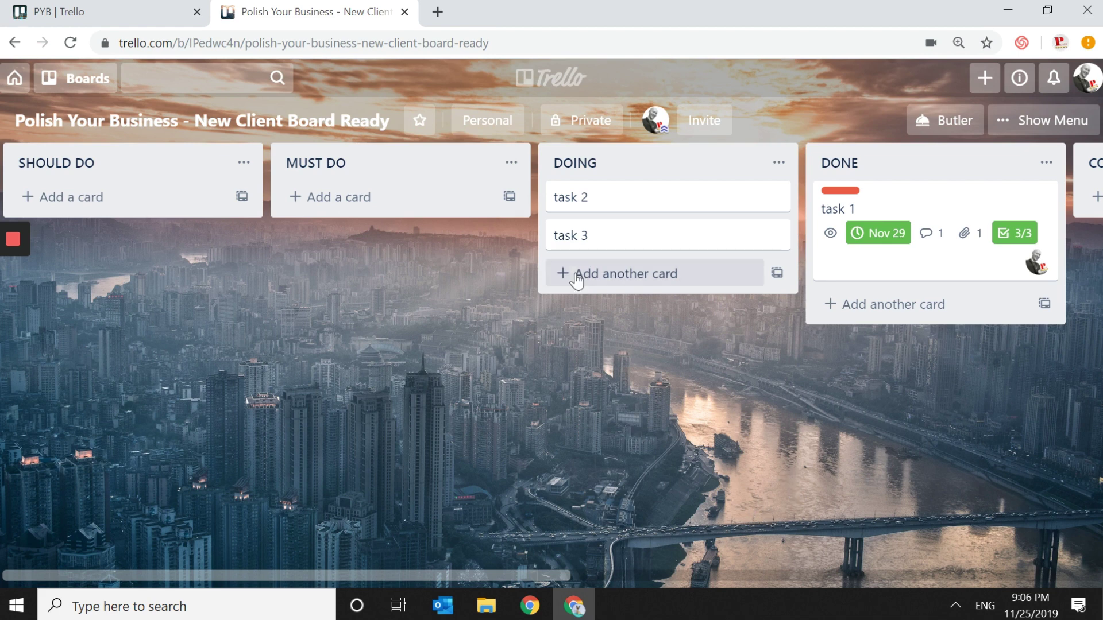
left_click(577, 195)
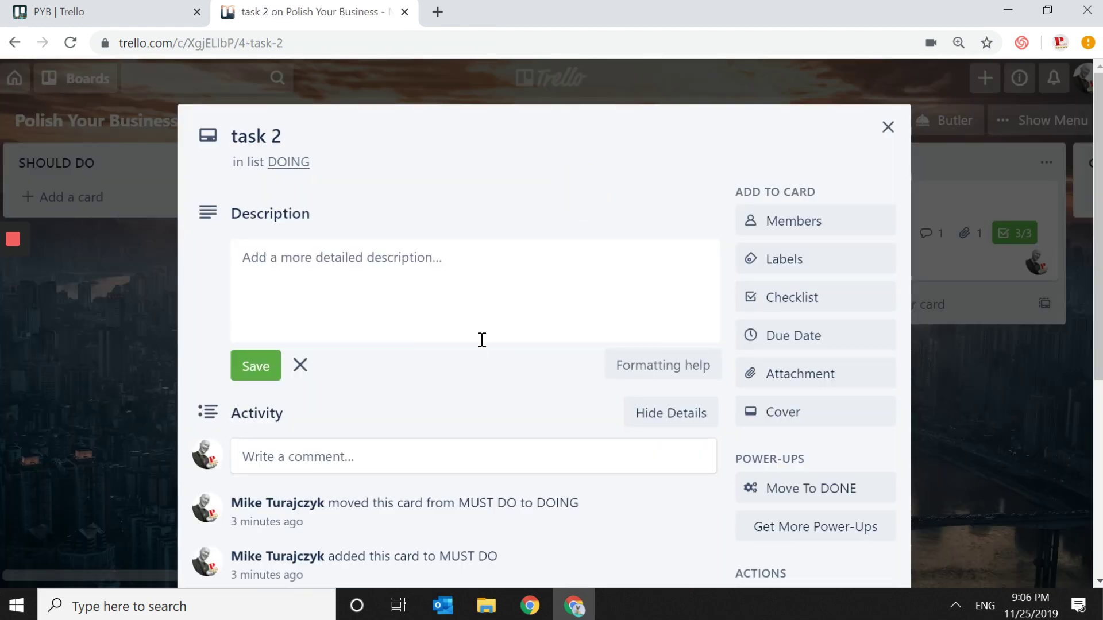
left_click(801, 261)
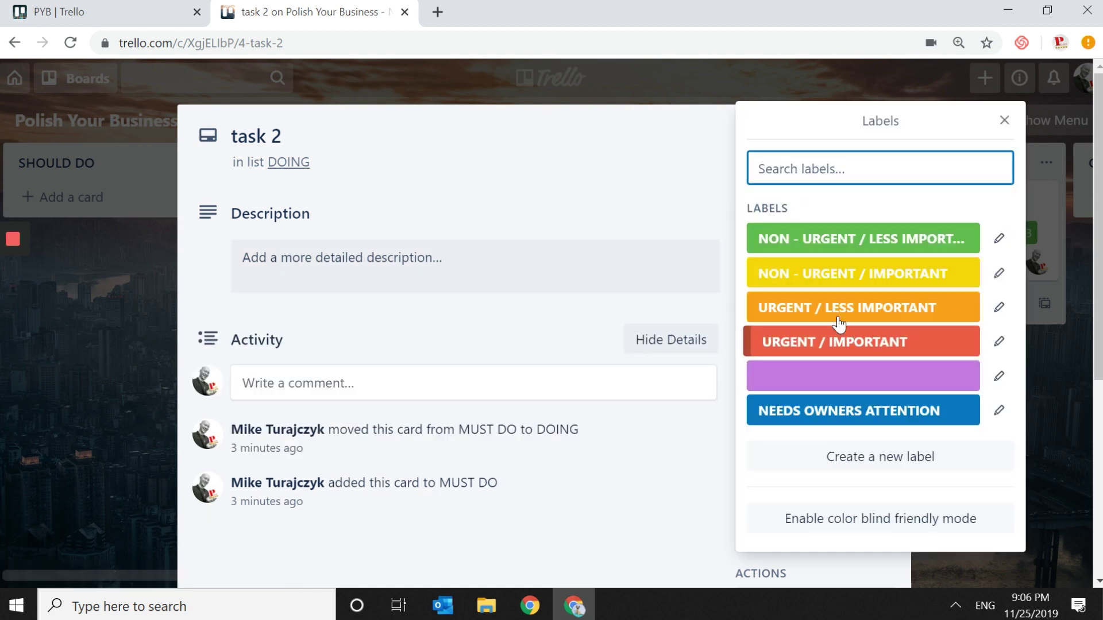
left_click(827, 277)
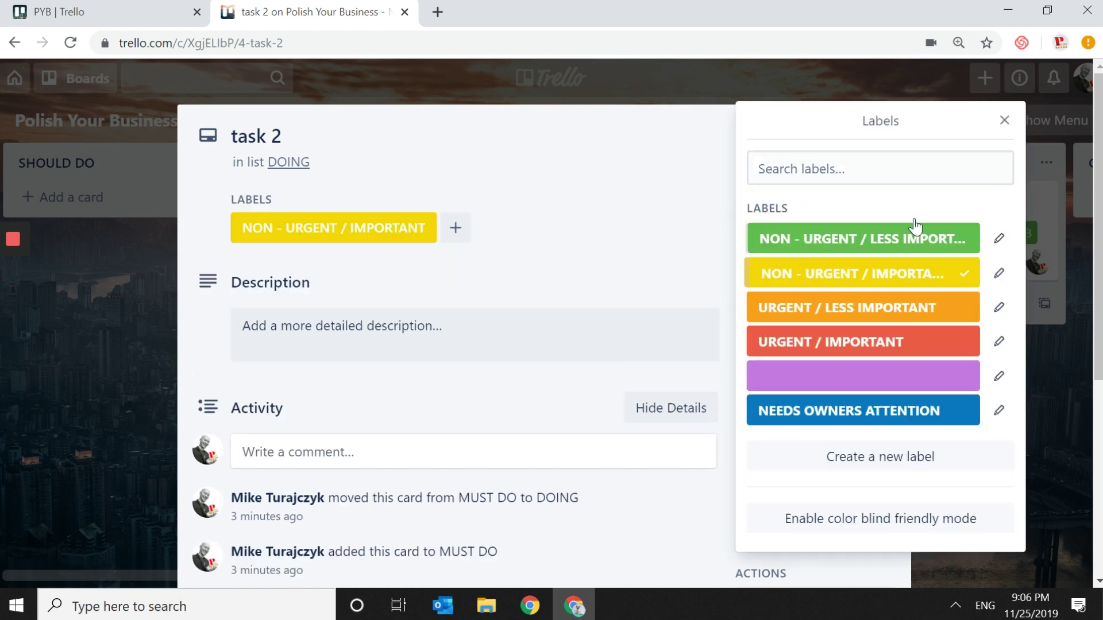
left_click(1004, 121)
left_click(890, 123)
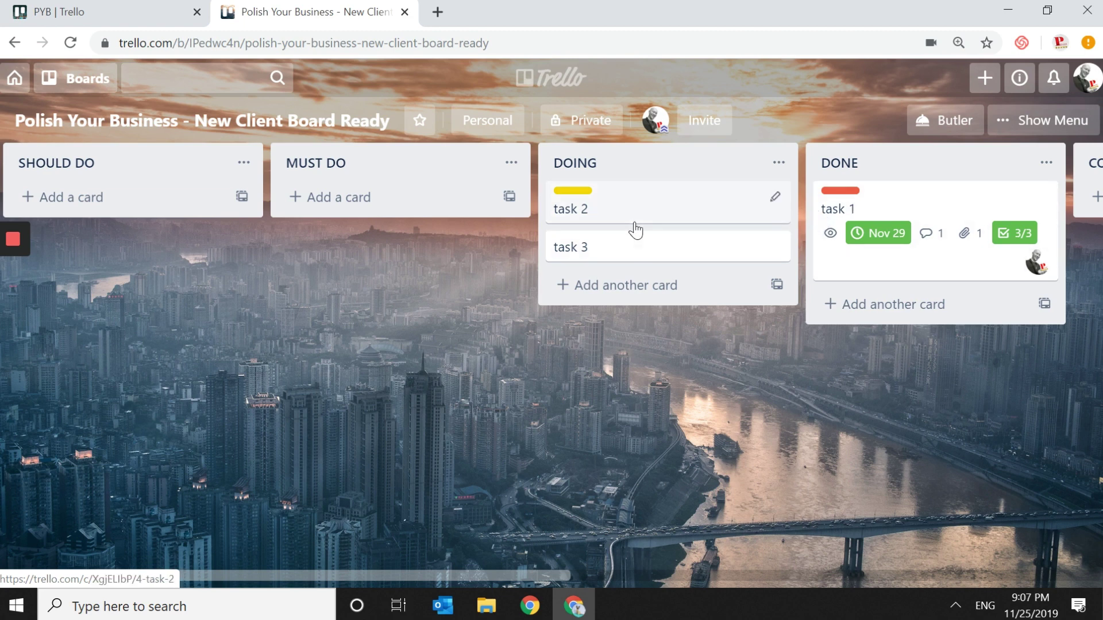
Label the task 3 card in the DOING list NON - URGENT / LESS IMPORTANT and close the card.
left_click(591, 257)
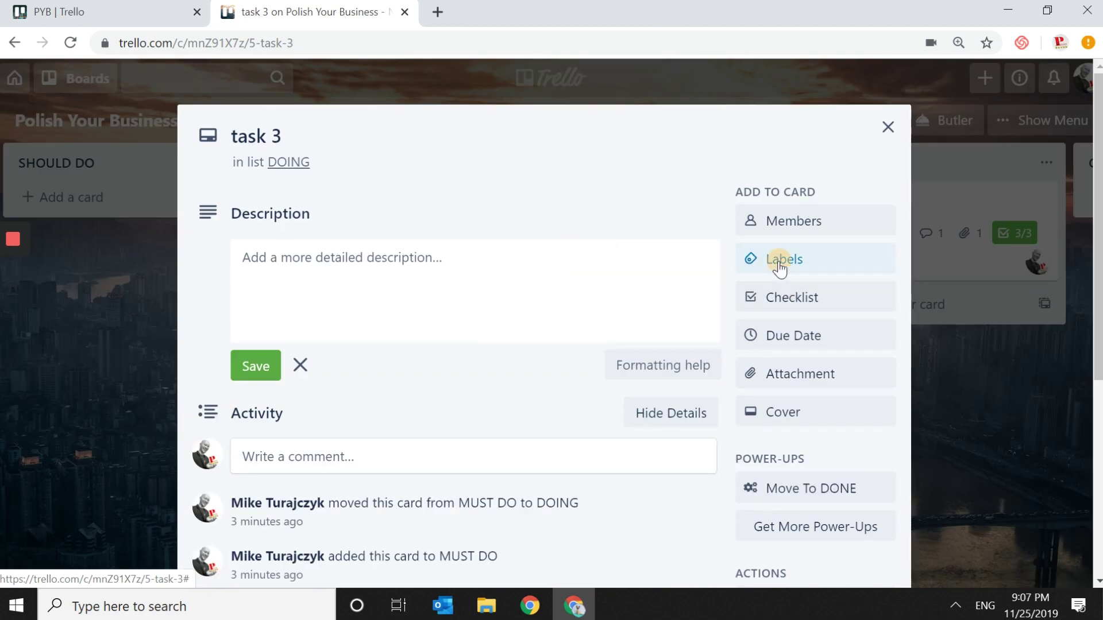
left_click(779, 261)
left_click(812, 240)
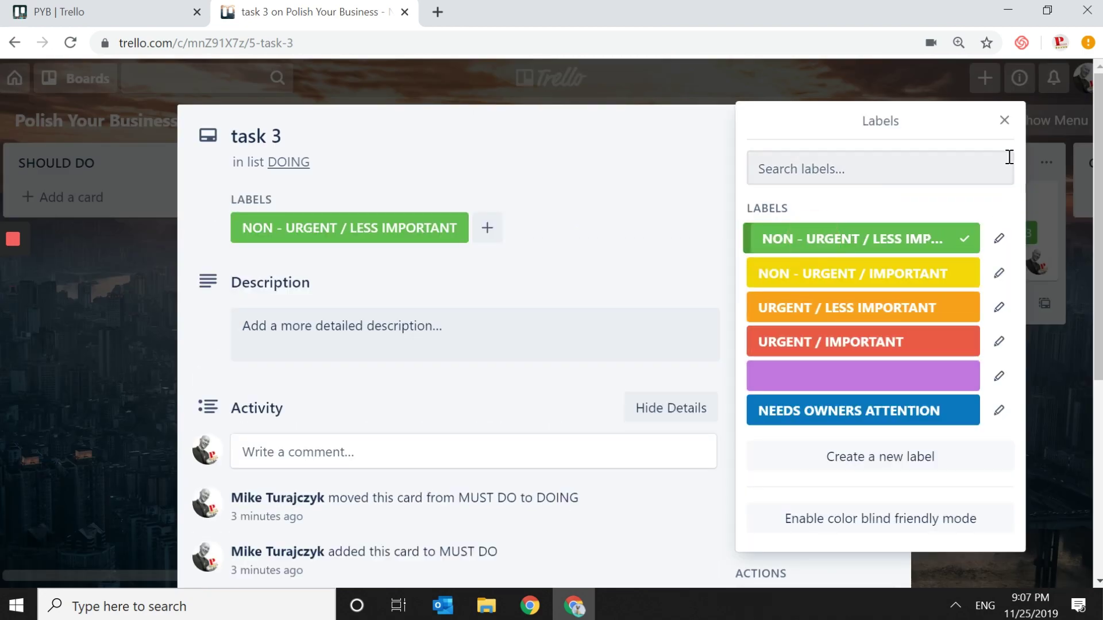
left_click(1004, 120)
left_click(887, 125)
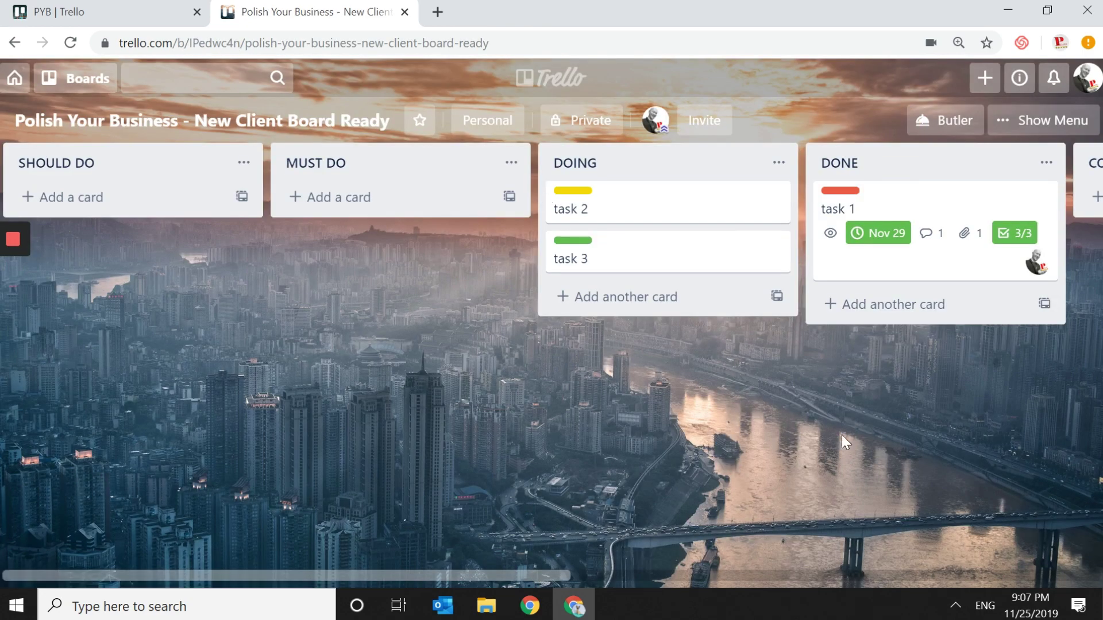
Review the priority matrix on the "priorities - flags - colors" card in the ORGANIZATION list, close it and return to the first lists.
scroll(944, 405, "right", 10)
left_click(939, 216)
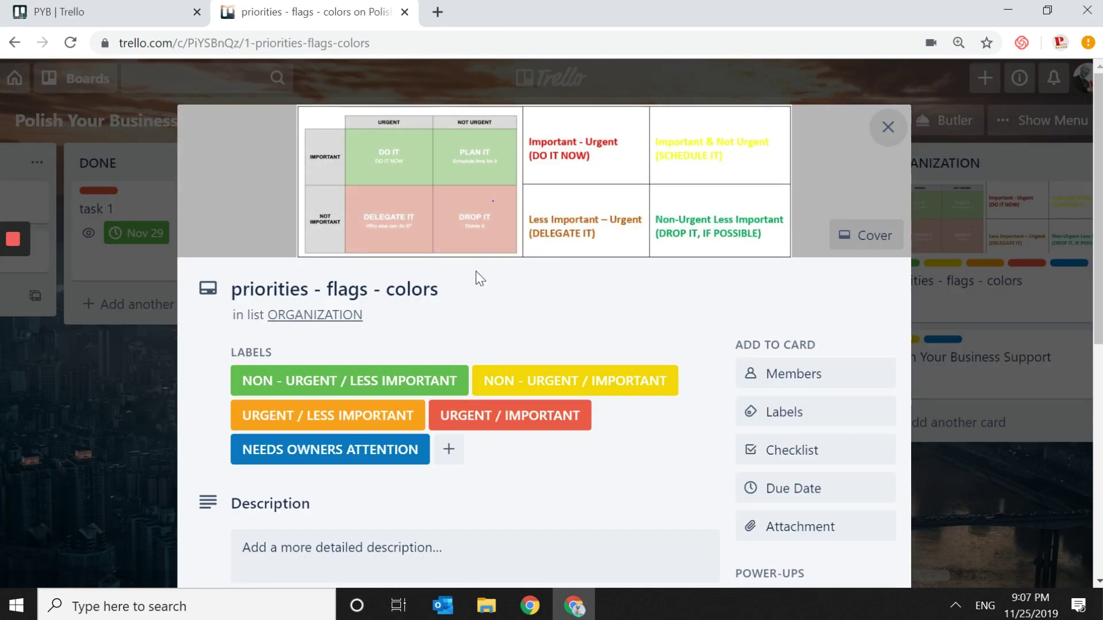
left_click(900, 122)
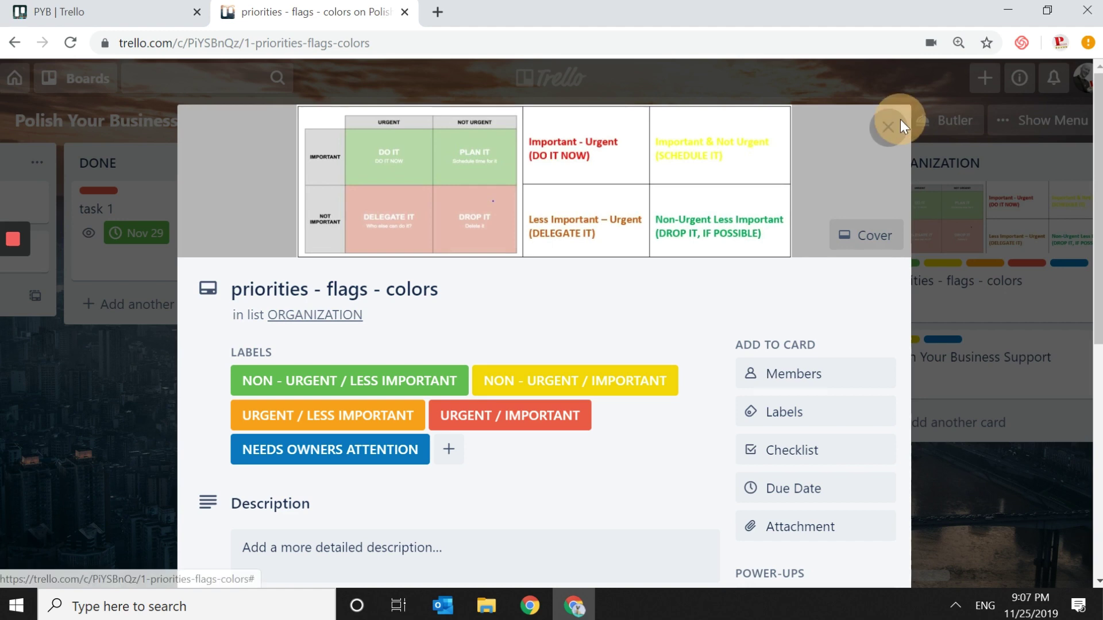
left_click_drag(380, 427, 879, 383)
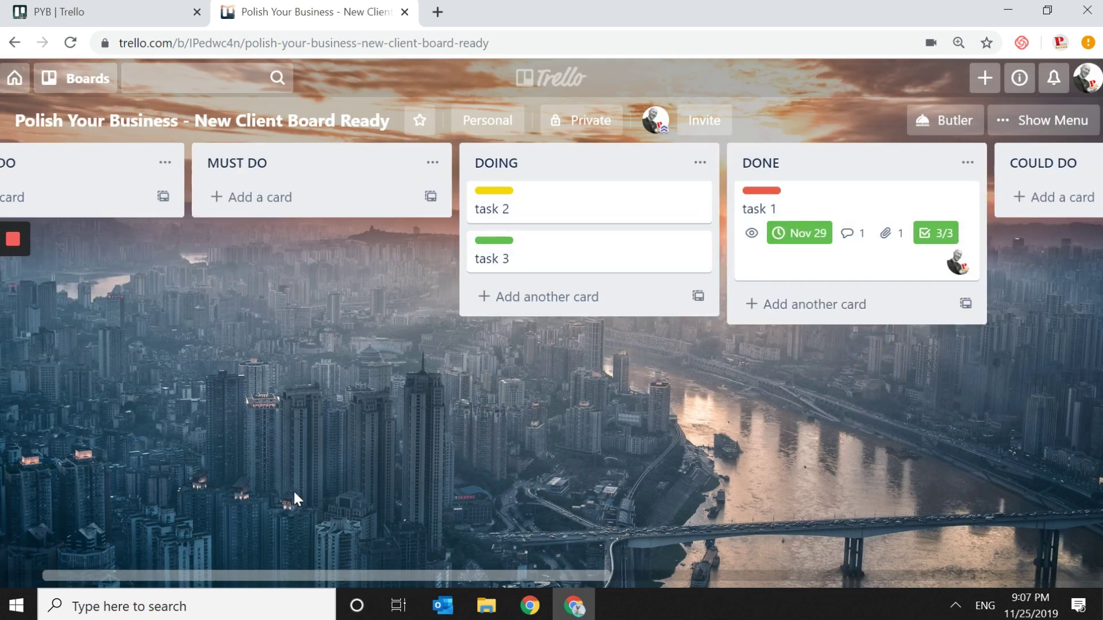
left_click_drag(293, 489, 839, 405)
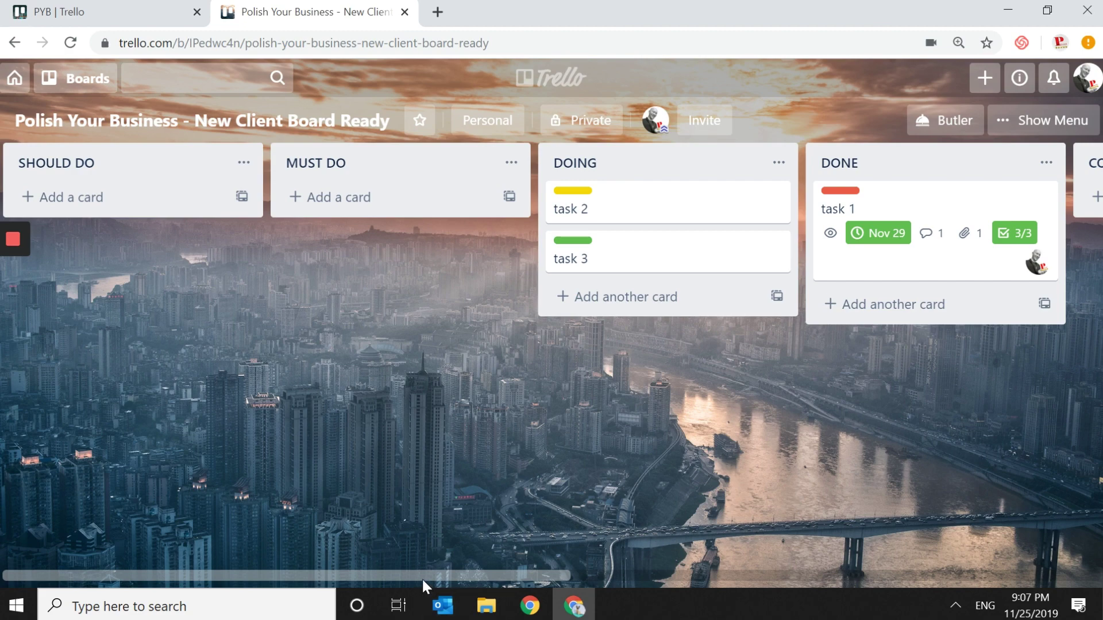
mouse_move(421, 576)
left_mouse_down()
mouse_move(697, 525)
mouse_move(382, 571)
mouse_move(417, 566)
left_mouse_up()
left_click(623, 574)
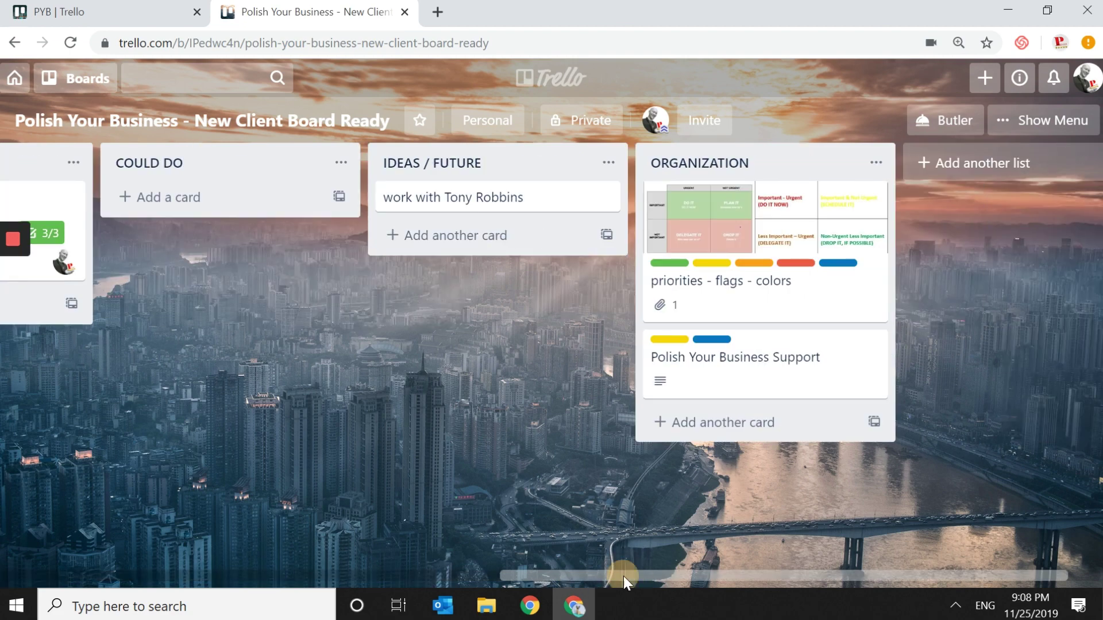
left_click(531, 573)
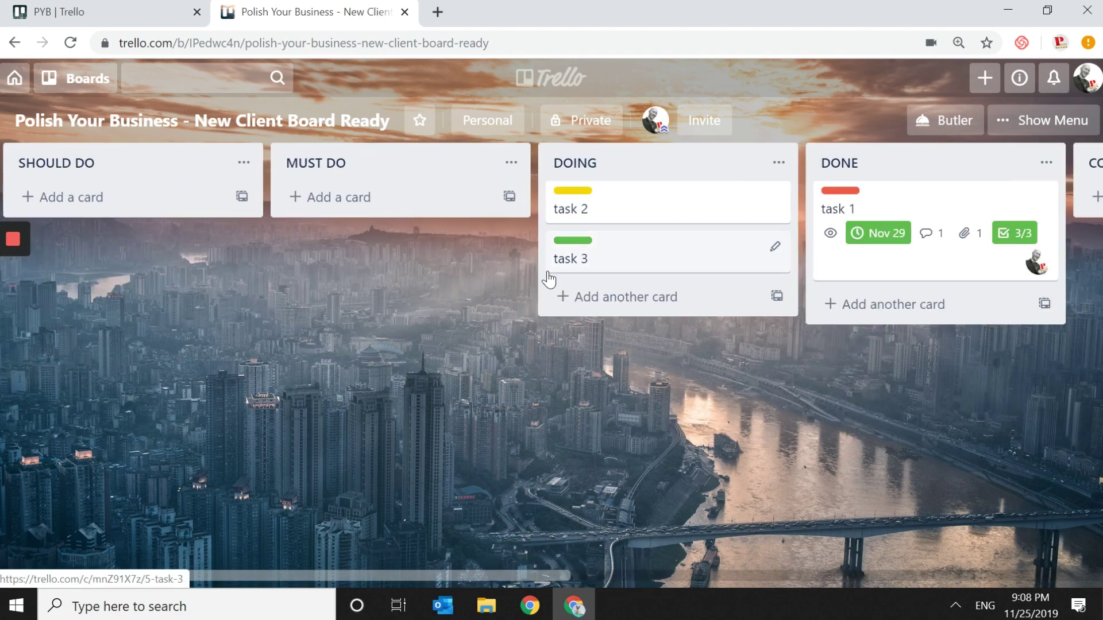